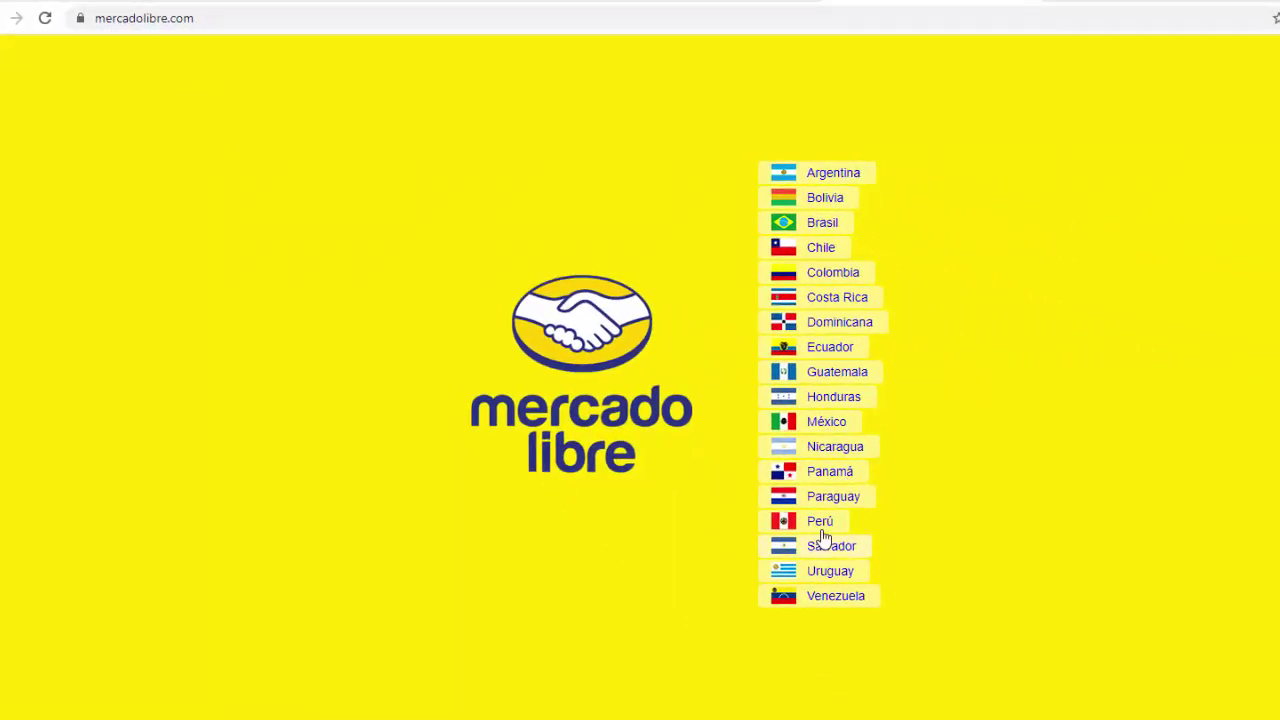
Step: Choose the Peru site and sign up with the user's first name, surname, e-mail and a password
{"action": "left_click", "coordinate": [813, 527]}
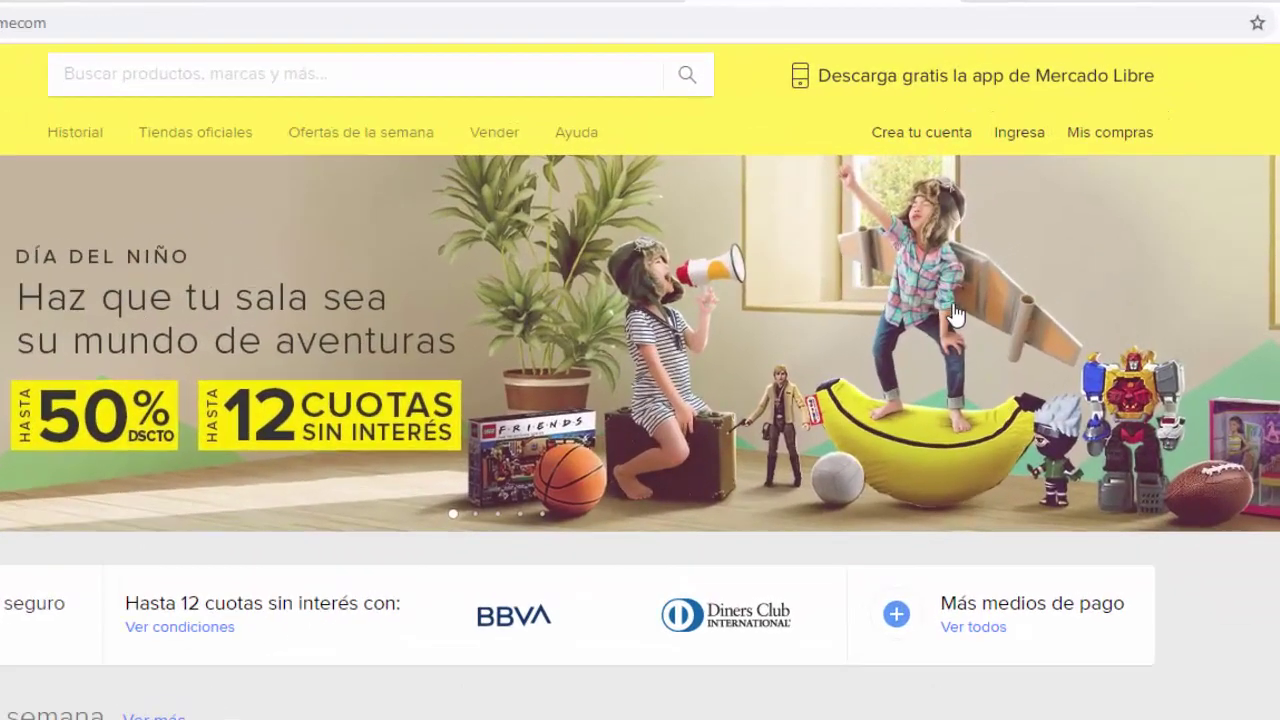
{"action": "left_click", "coordinate": [915, 135]}
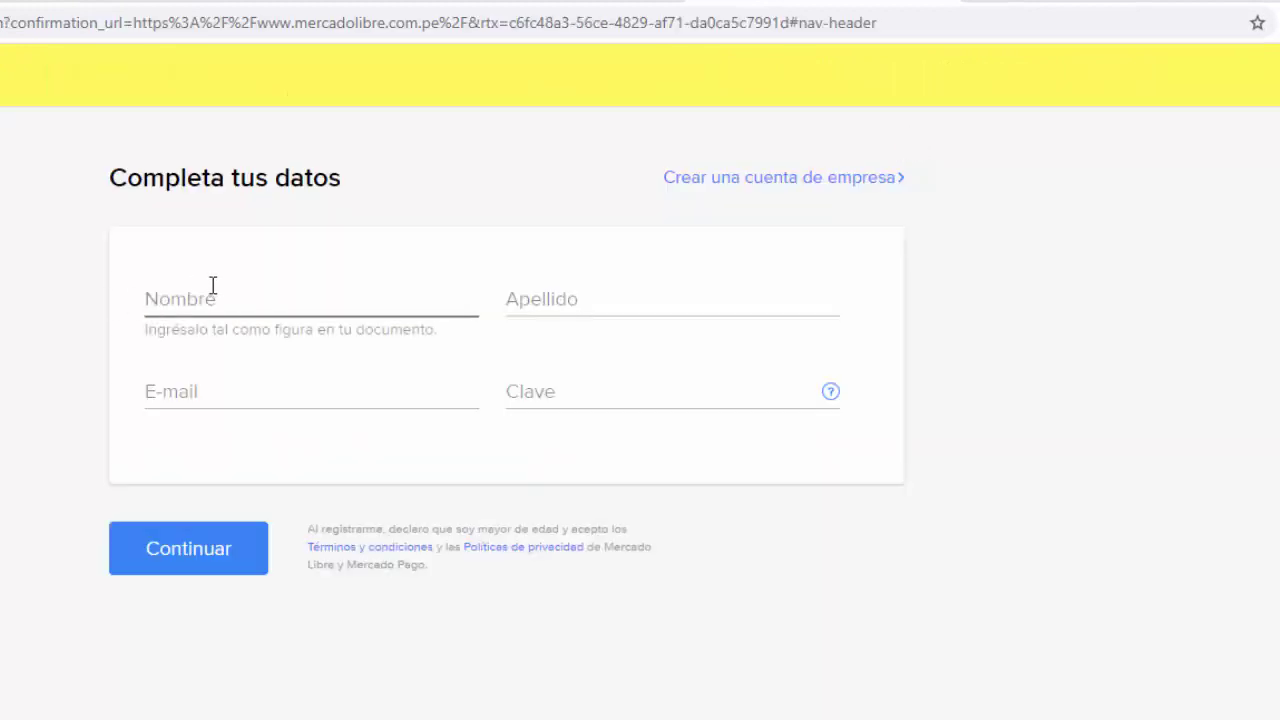
{"action": "left_click", "coordinate": [198, 290]}
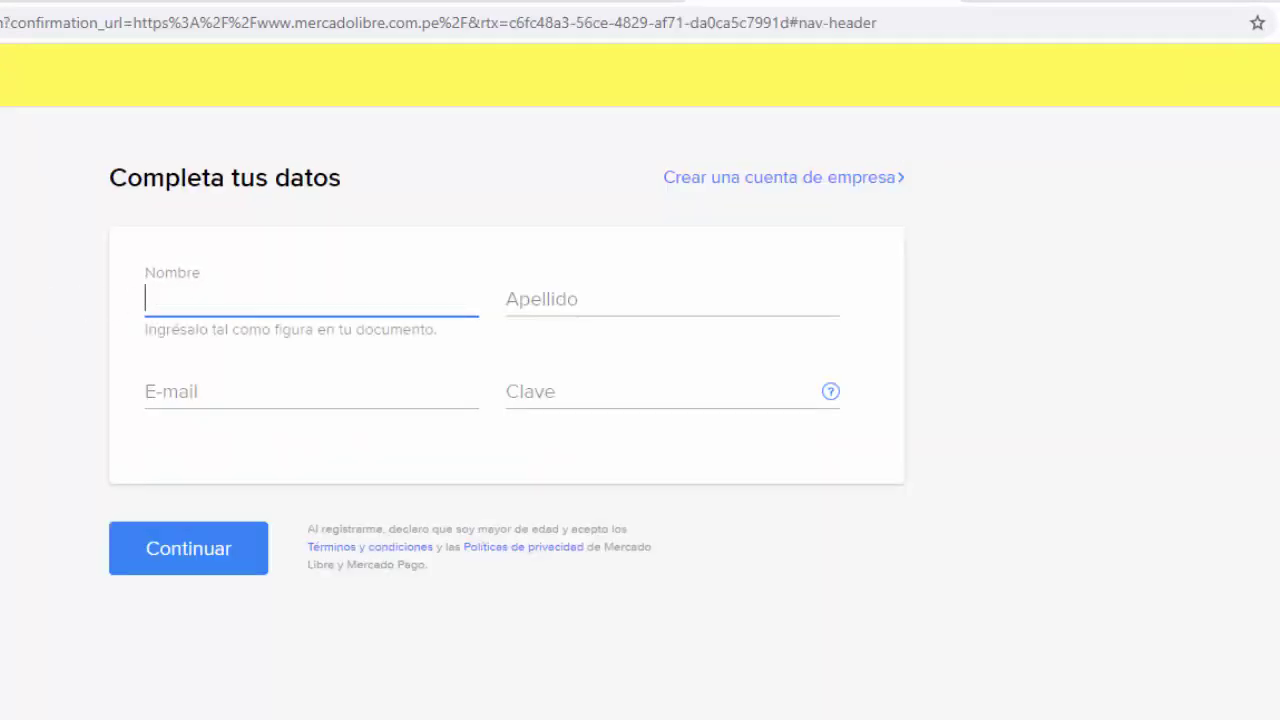
{"action": "left_click", "coordinate": [532, 279]}
{"action": "left_click", "coordinate": [240, 388]}
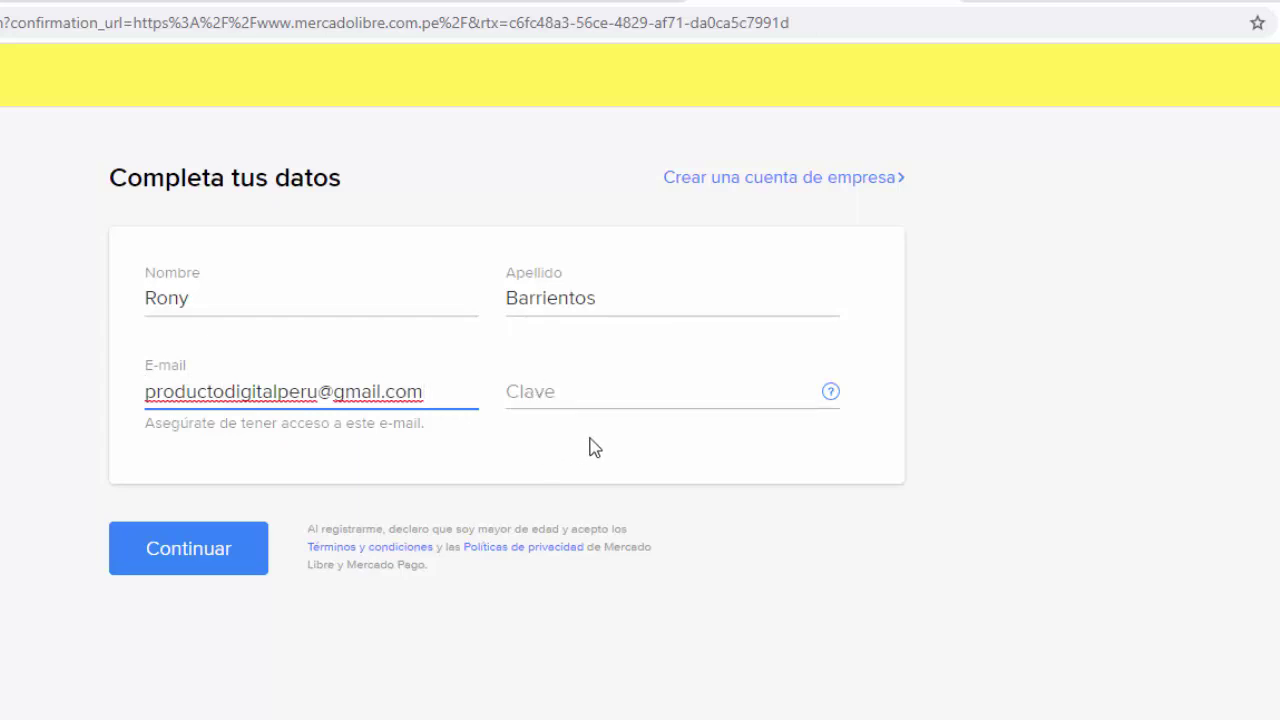
{"action": "left_click", "coordinate": [553, 391]}
{"action": "type", "text": "••••••"}
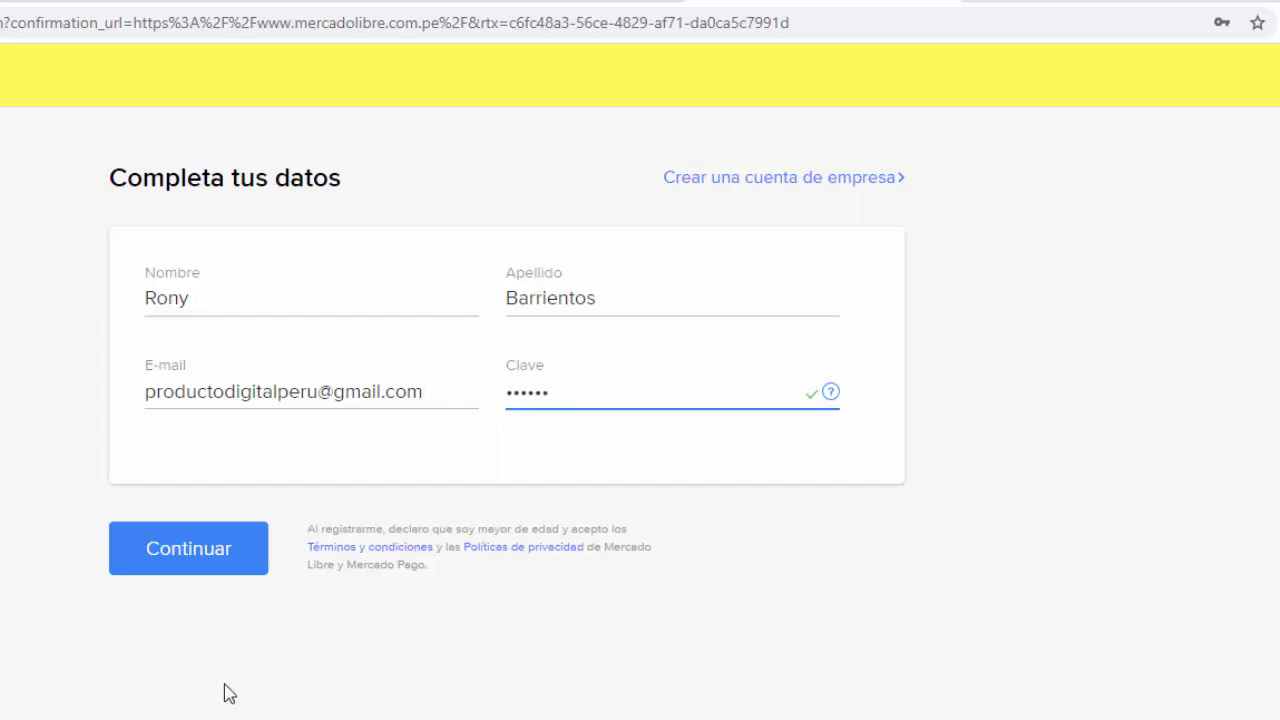
{"action": "left_click", "coordinate": [180, 542]}
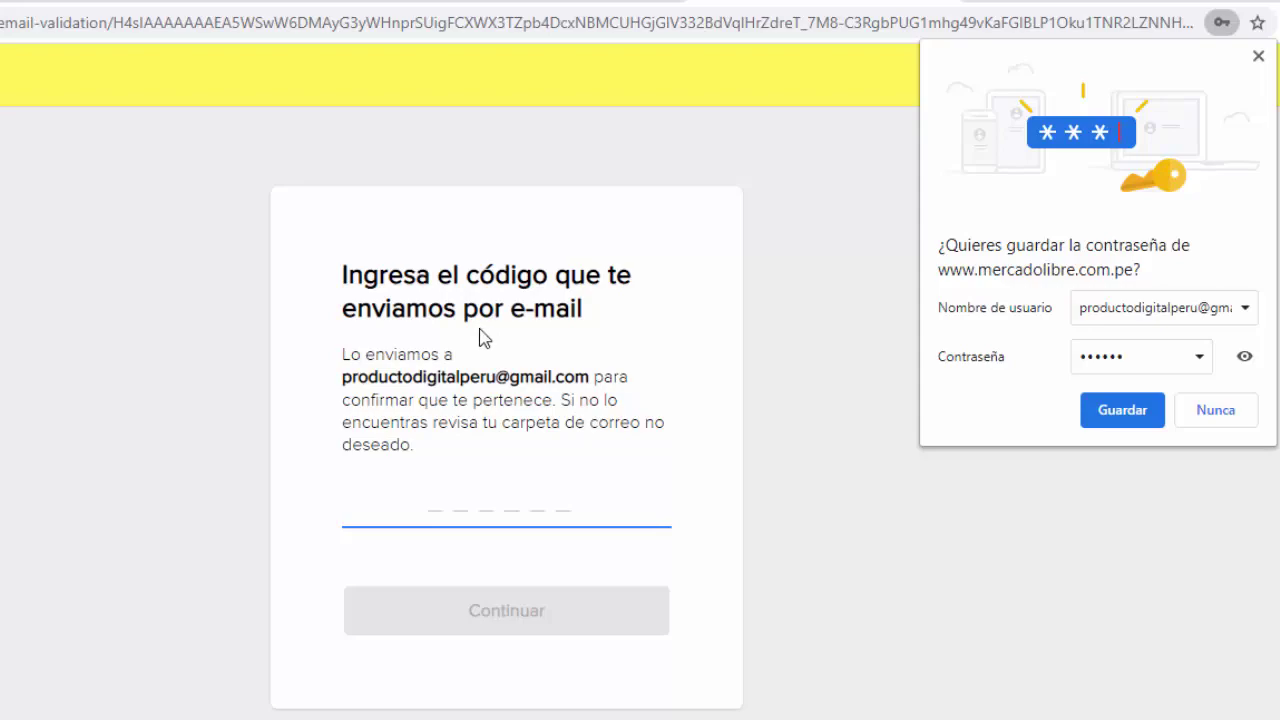
Step: Copy the code from Mercado Libre's verification e-mail in Gmail and return to the Mercado Libre tab
{"action": "key", "text": "ctrl+Tab"}
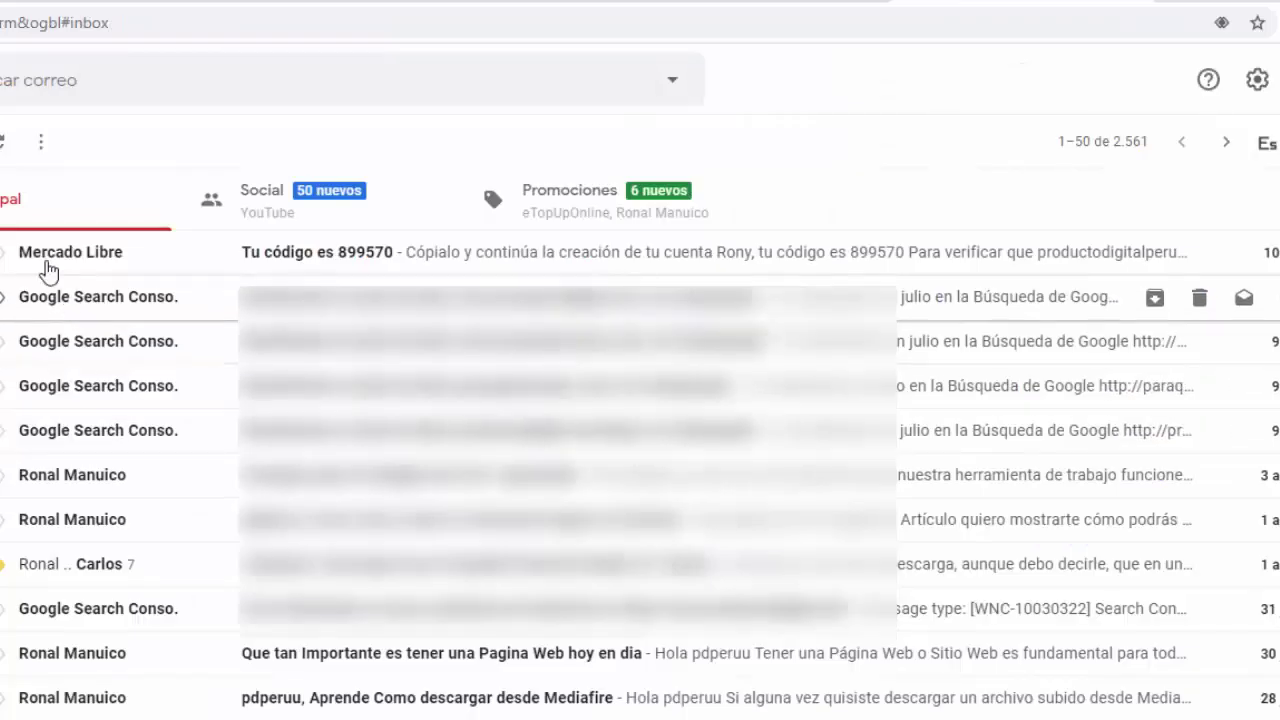
{"action": "left_click", "coordinate": [307, 261]}
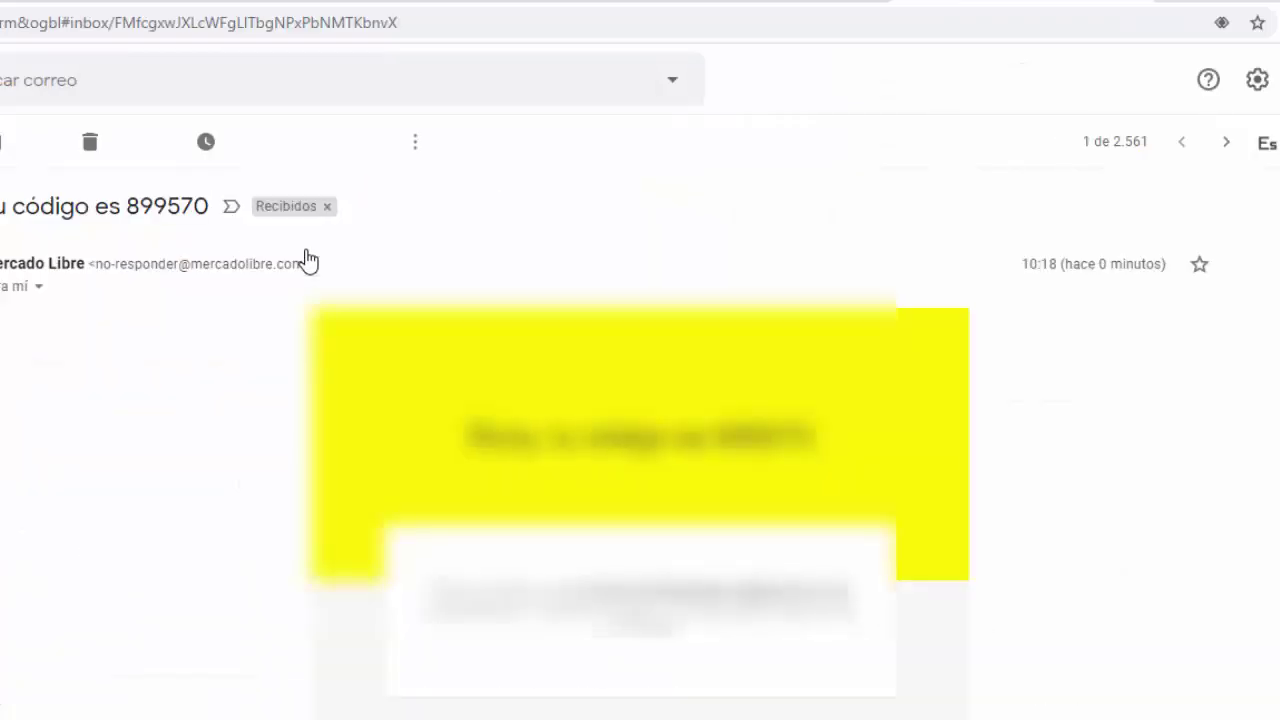
{"action": "left_click_drag", "start_coordinate": [822, 460], "coordinate": [718, 440]}
{"action": "left_click", "coordinate": [750, 457]}
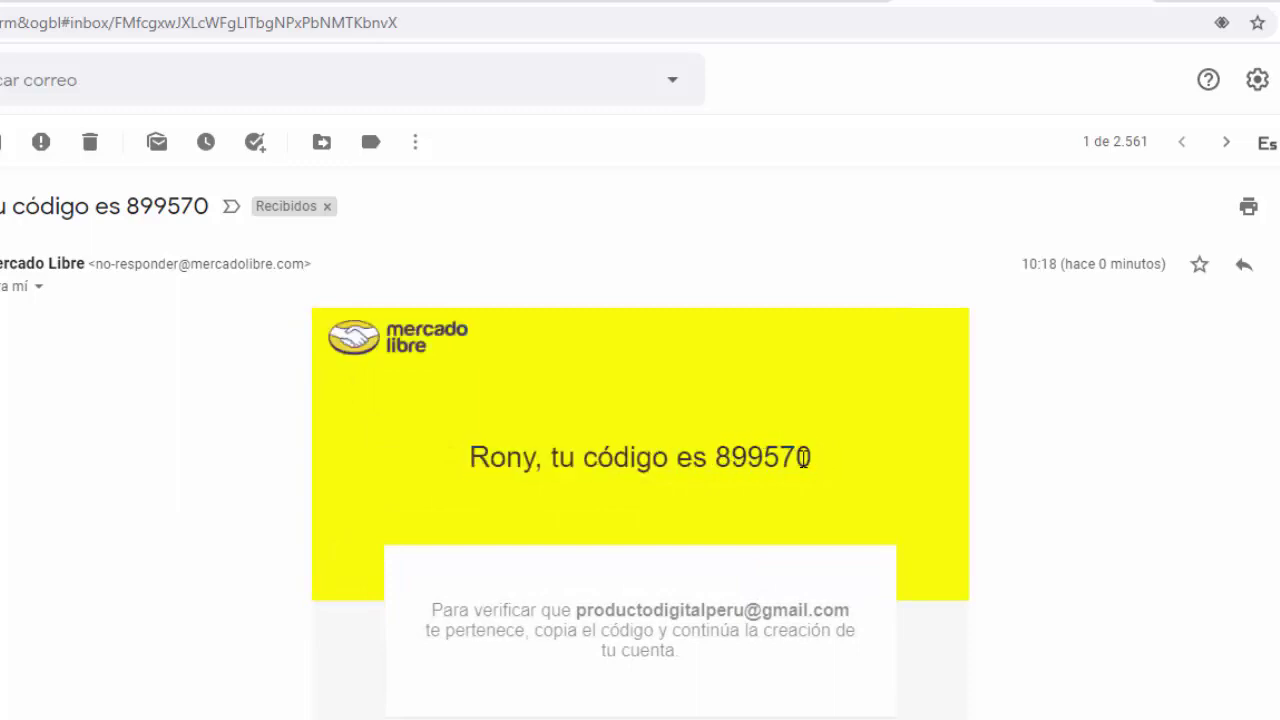
{"action": "left_click_drag", "start_coordinate": [806, 457], "coordinate": [718, 455]}
{"action": "right_click", "coordinate": [728, 455]}
{"action": "left_click", "coordinate": [765, 468]}
{"action": "left_click", "coordinate": [703, 3]}
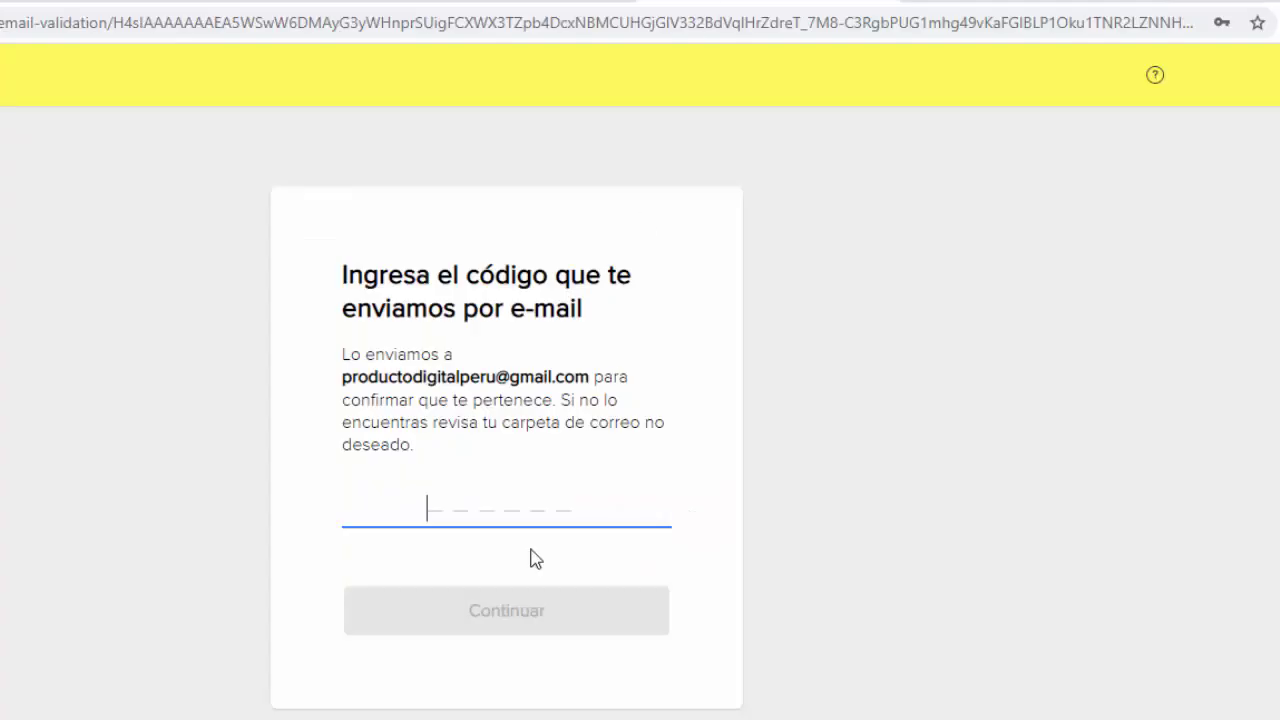
Step: Paste the copied code, submit it, and continue past the account-created confirmation
{"action": "right_click", "coordinate": [467, 502]}
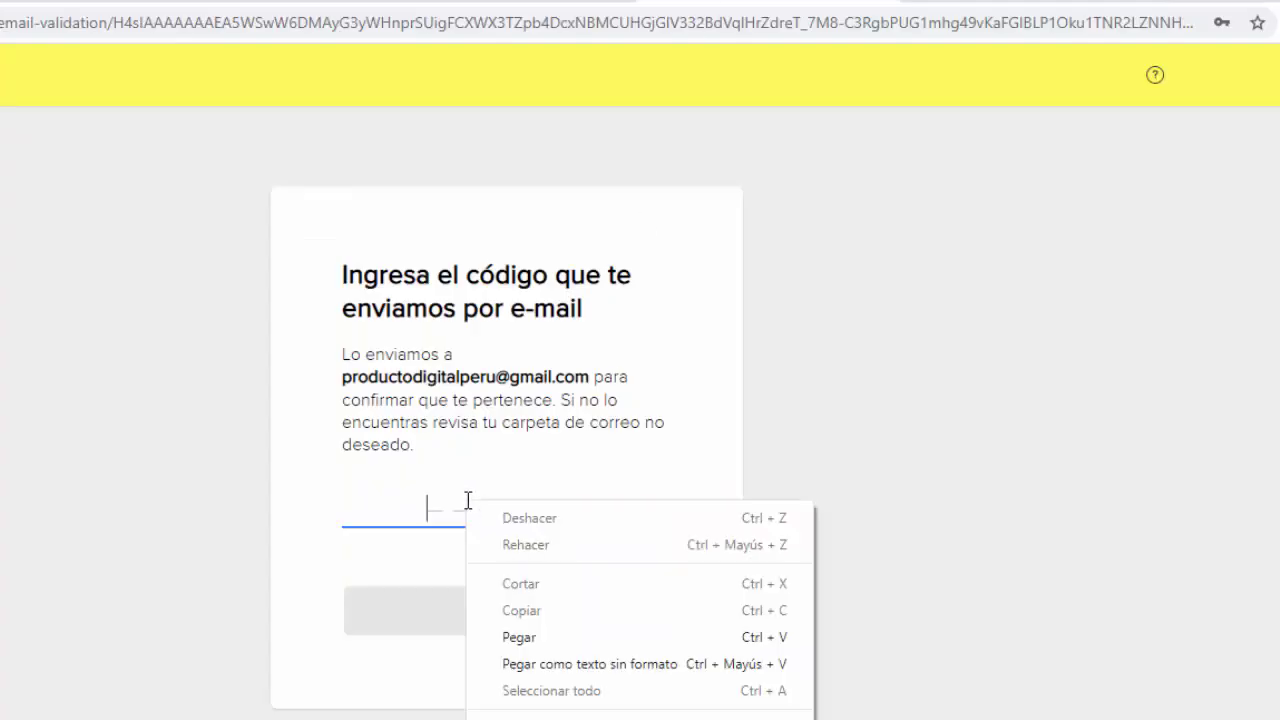
{"action": "left_click", "coordinate": [533, 638]}
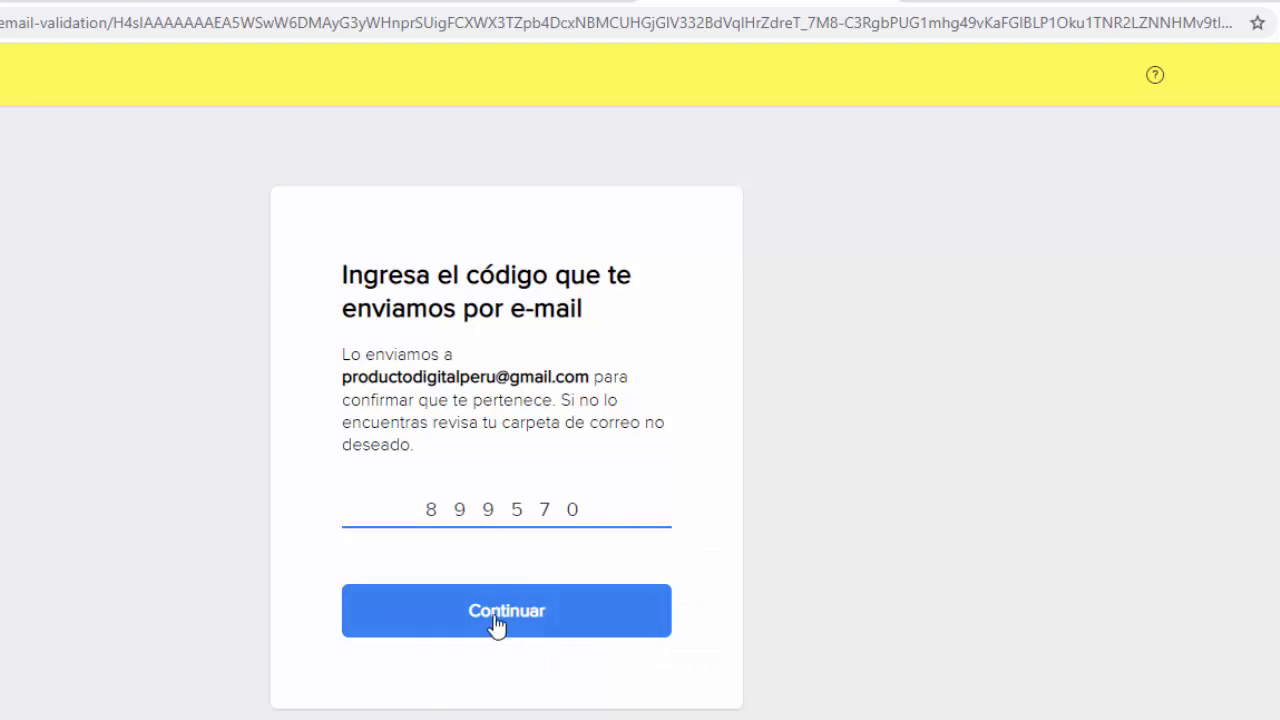
{"action": "left_click", "coordinate": [502, 612]}
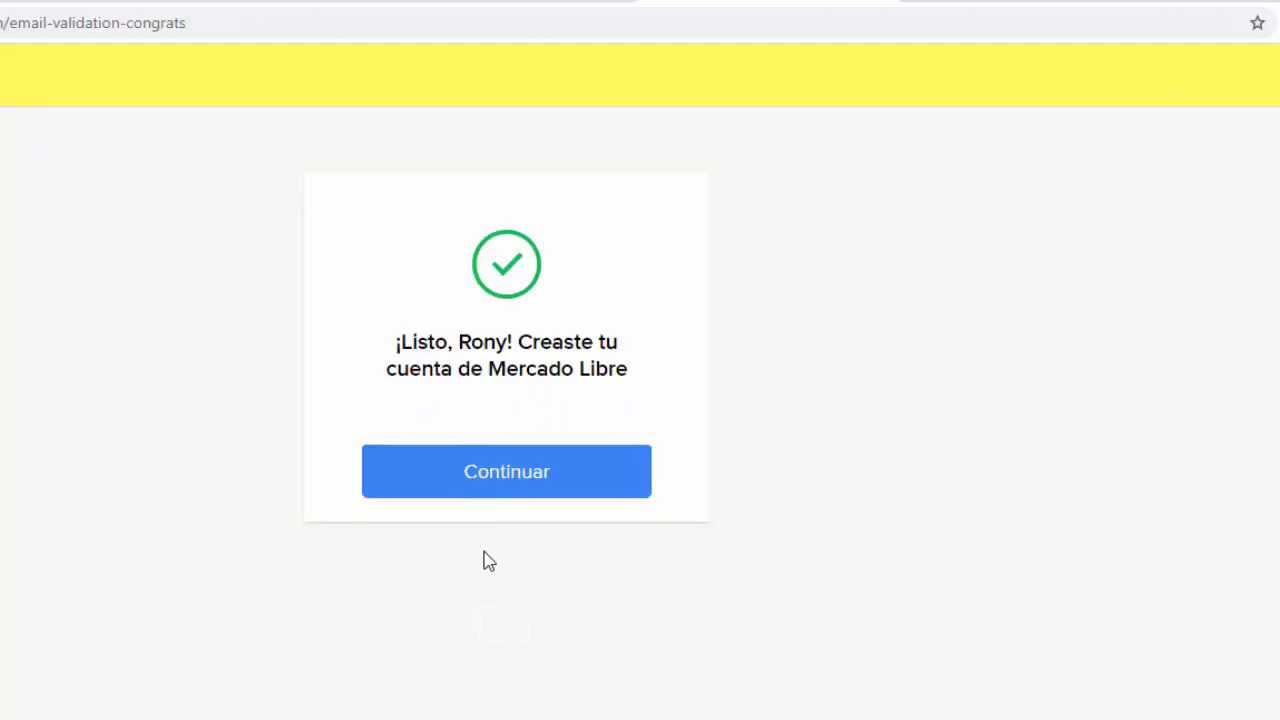
{"action": "left_click", "coordinate": [493, 482]}
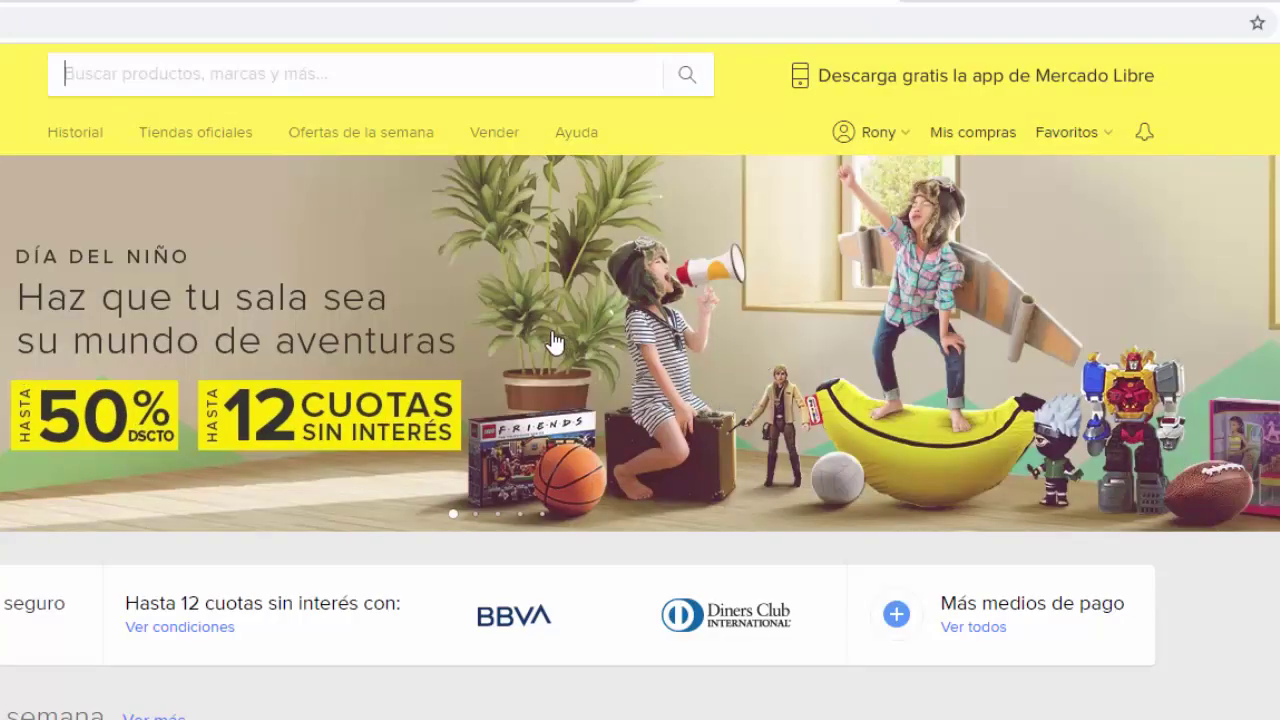
Step: Open Mis datos from the account dropdown, then the side menu with Ventas expanded
{"action": "left_click", "coordinate": [280, 60]}
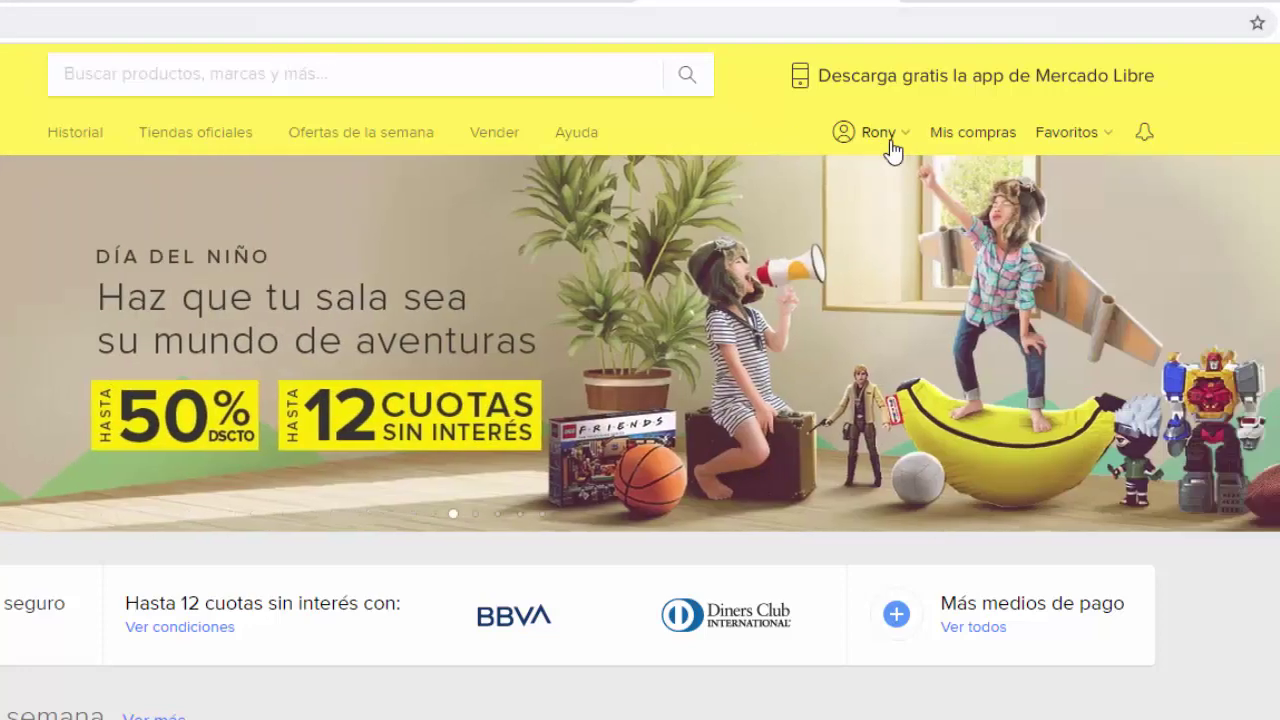
{"action": "mouse_move", "coordinate": [892, 146]}
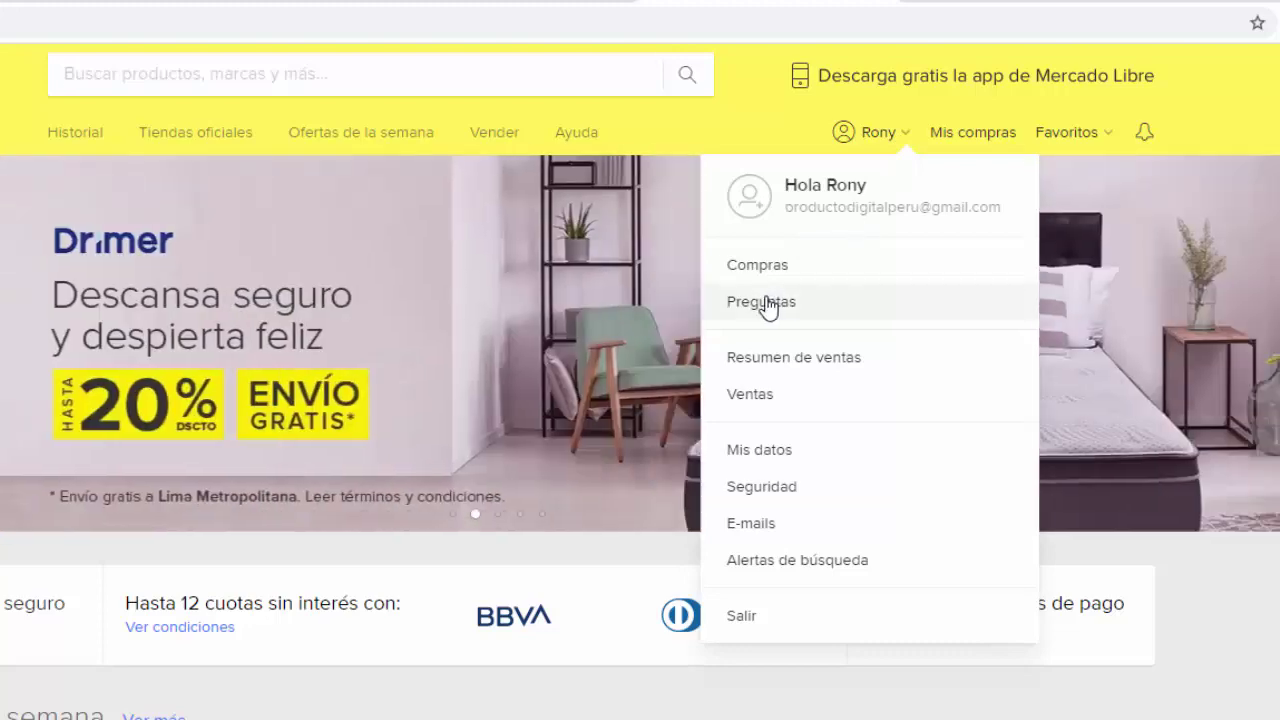
{"action": "left_click", "coordinate": [765, 452]}
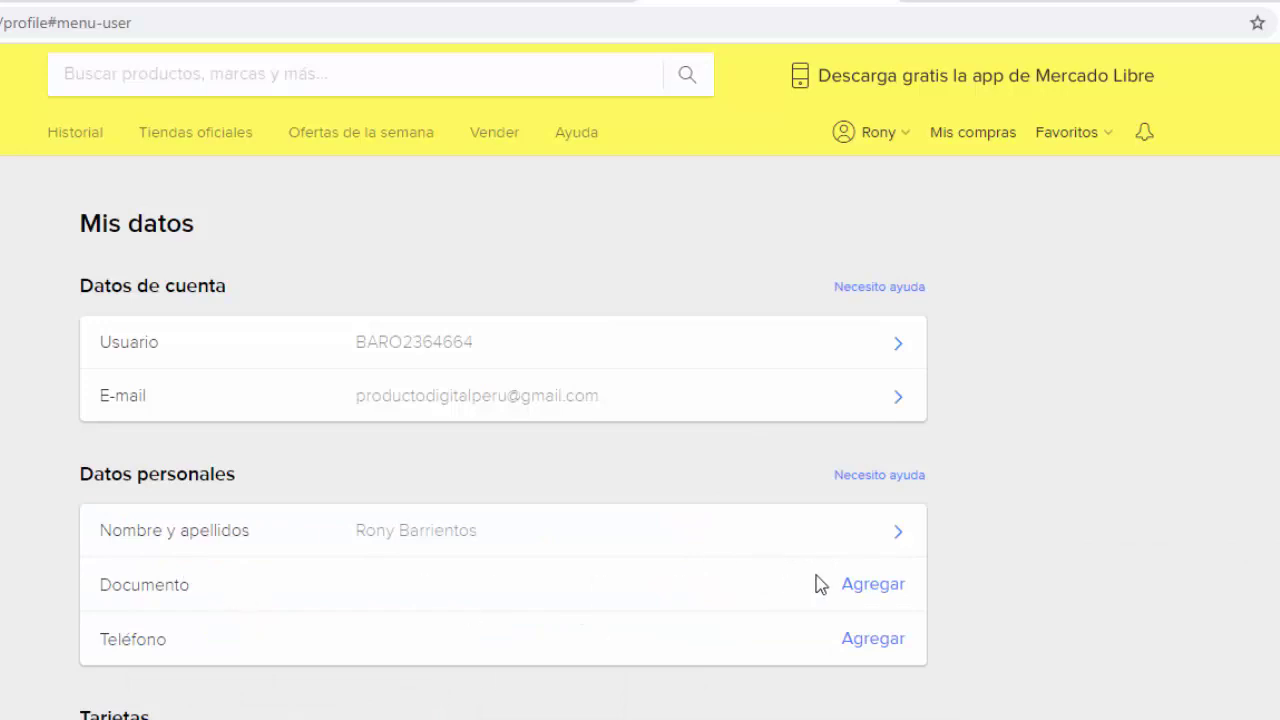
{"action": "scroll", "coordinate": [830, 447], "scroll_direction": "down", "scroll_amount": 1}
{"action": "scroll", "coordinate": [769, 551], "scroll_direction": "down", "scroll_amount": 2}
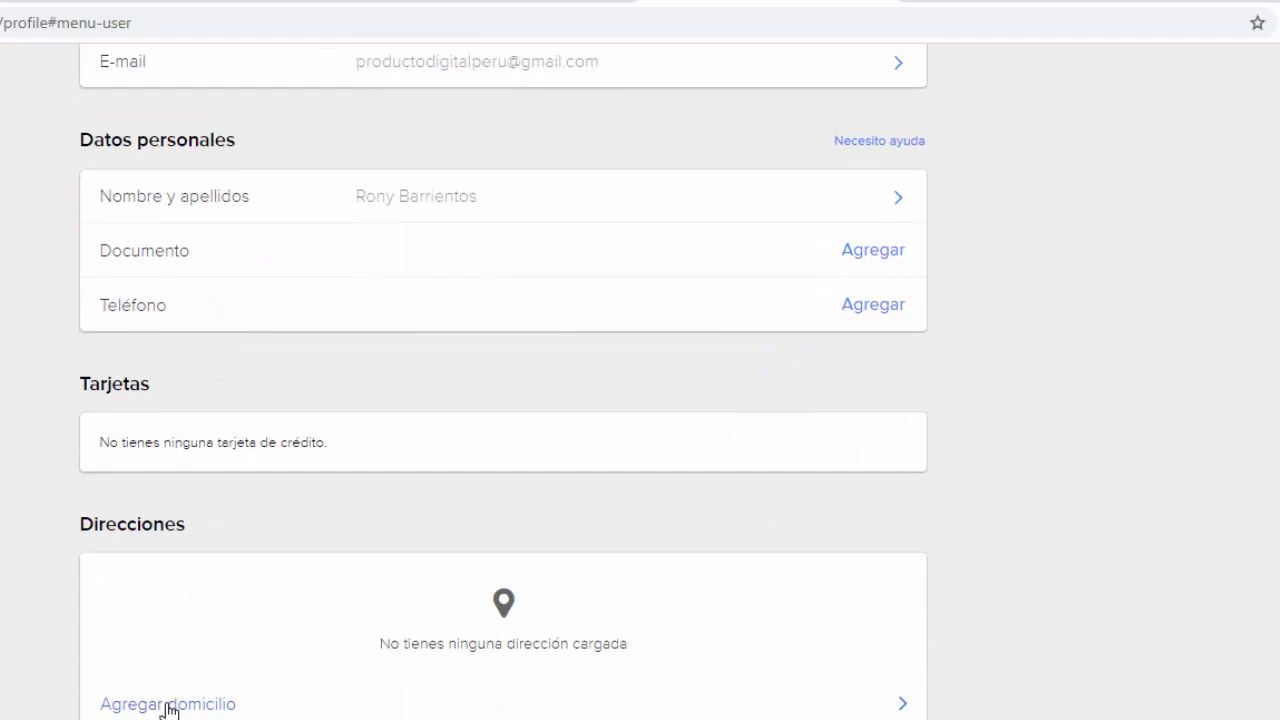
{"action": "scroll", "coordinate": [709, 566], "scroll_direction": "up", "scroll_amount": 3}
{"action": "scroll", "coordinate": [709, 566], "scroll_direction": "down", "scroll_amount": 2}
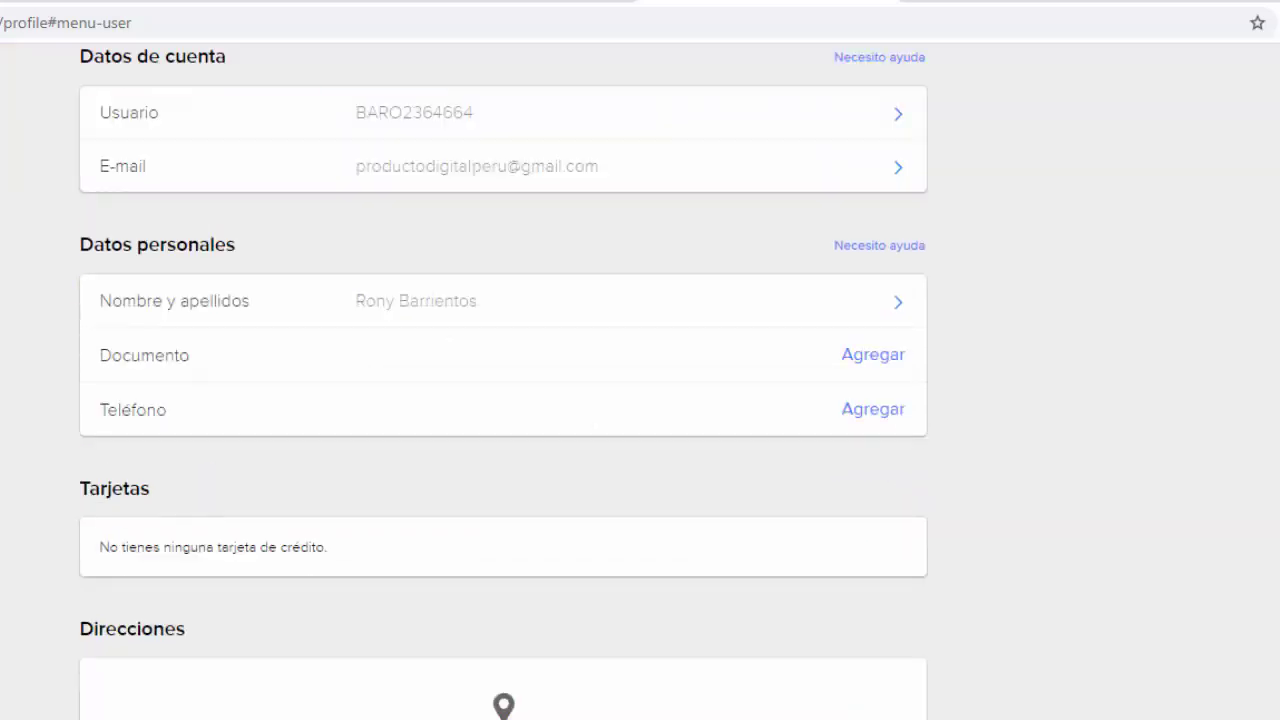
{"action": "scroll", "coordinate": [214, 509], "scroll_direction": "up", "scroll_amount": 2}
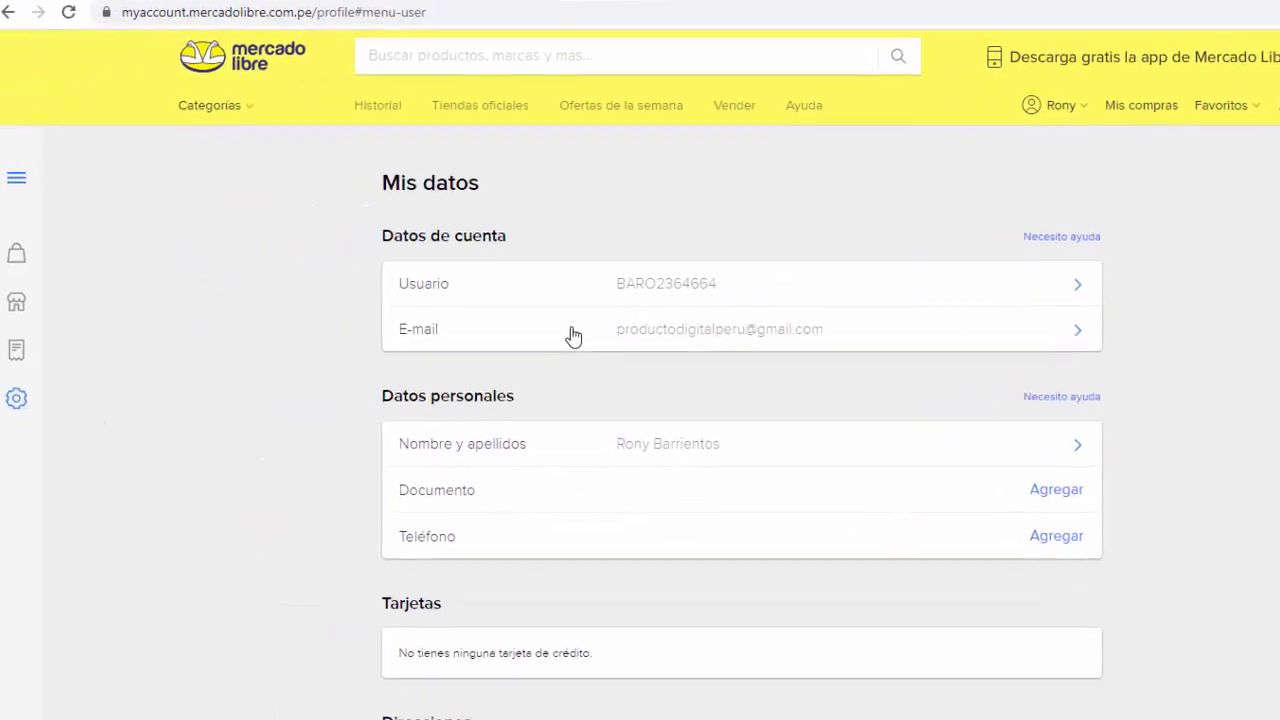
{"action": "left_click", "coordinate": [28, 184]}
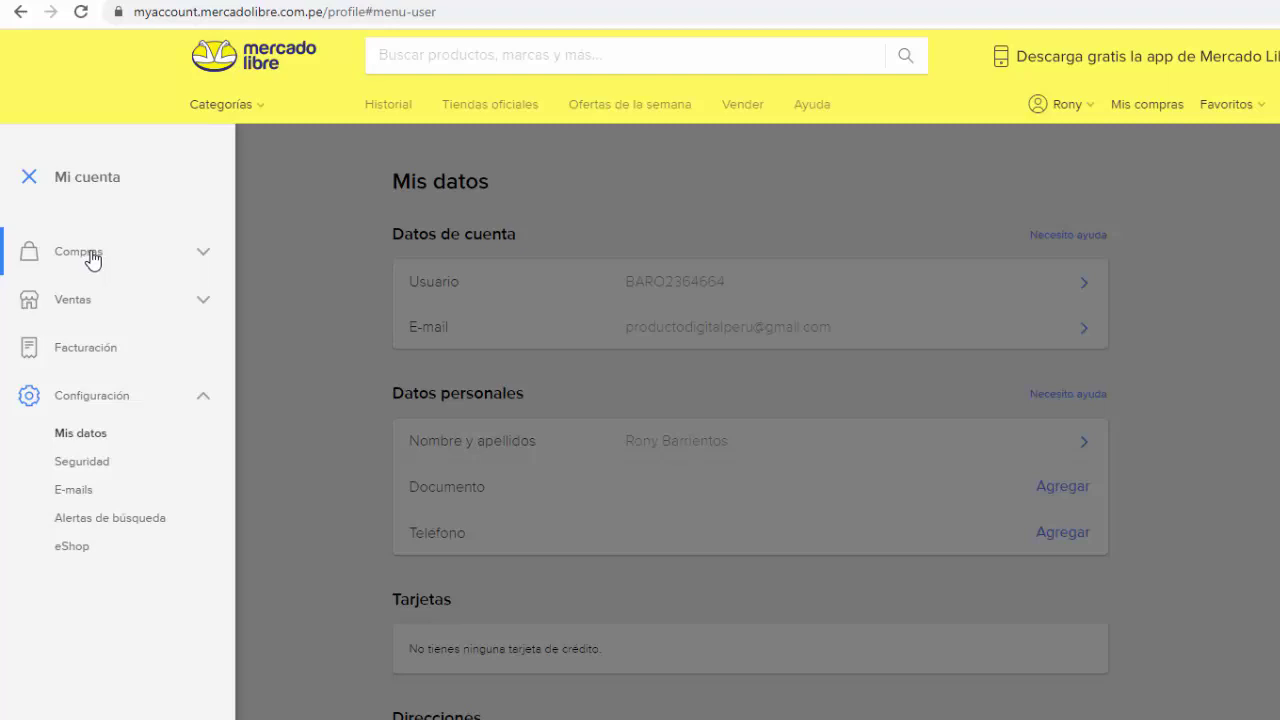
{"action": "left_click", "coordinate": [205, 307]}
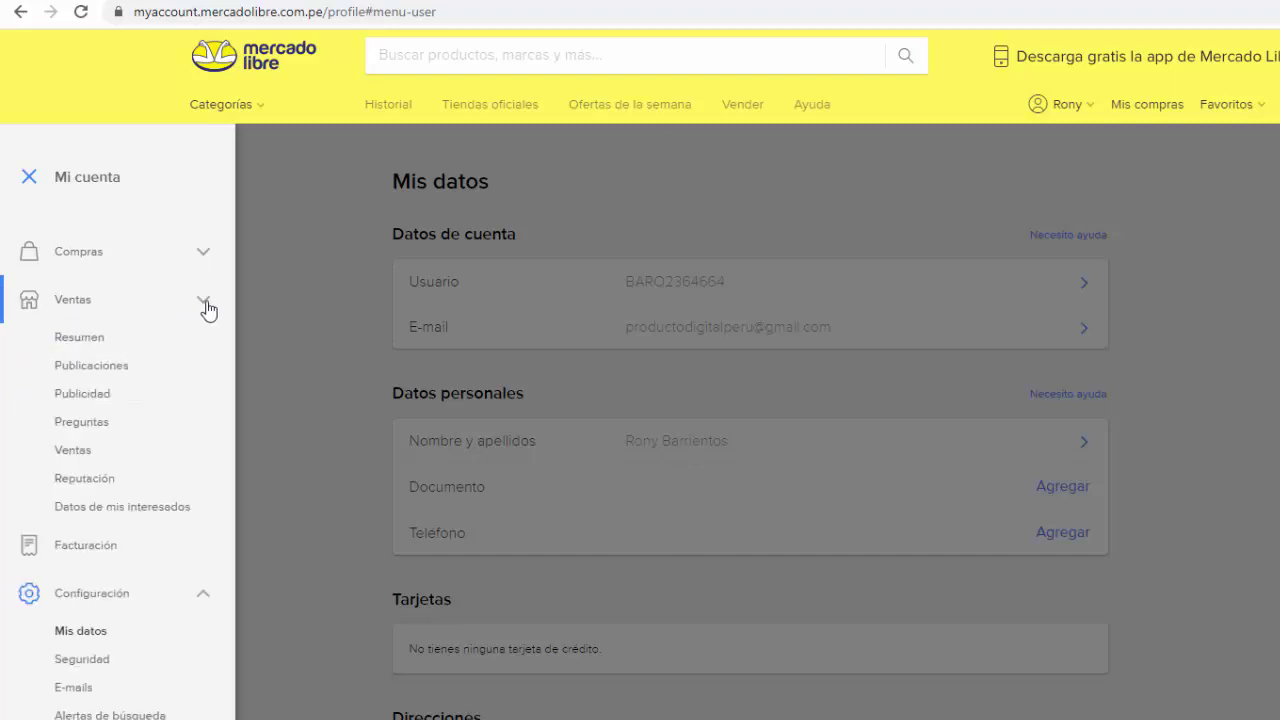
Step: Open the Resumen page under Ventas in the side menu
{"action": "left_click", "coordinate": [80, 341]}
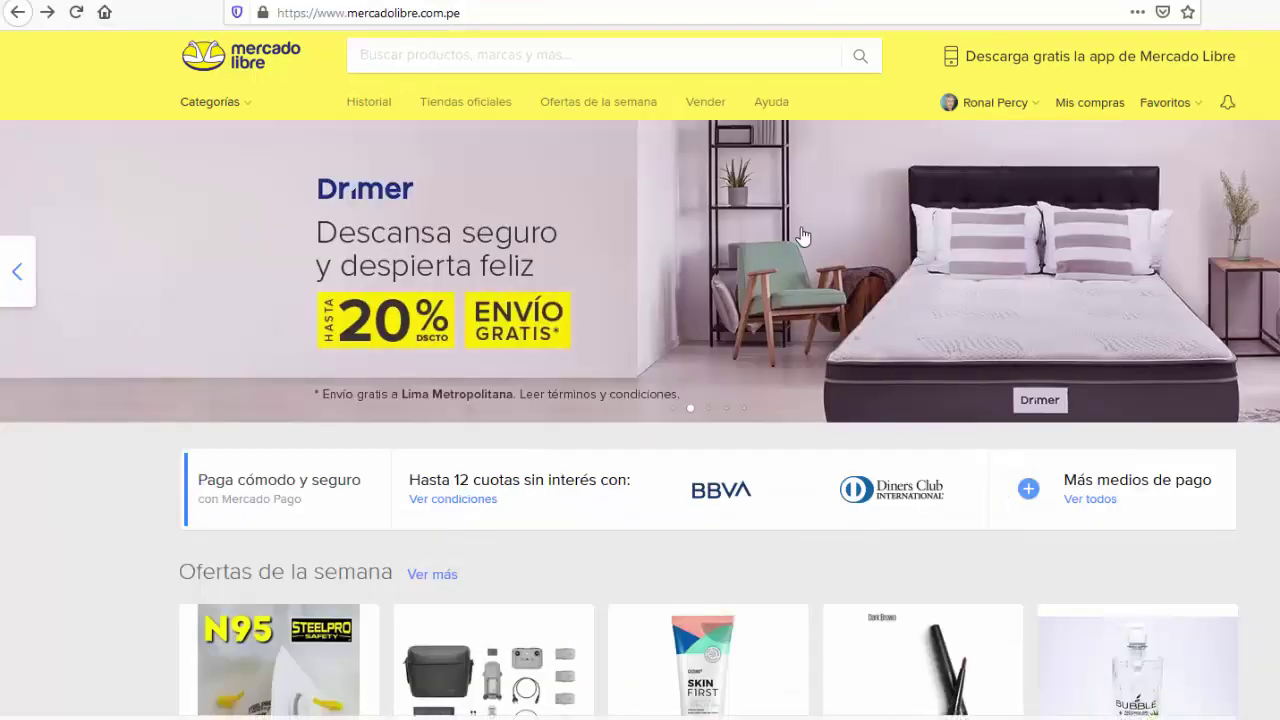
Step: Open Resumen de ventas, dismiss the Publicaciones popup with Ahora no, and review the summary
{"action": "mouse_move", "coordinate": [1005, 102]}
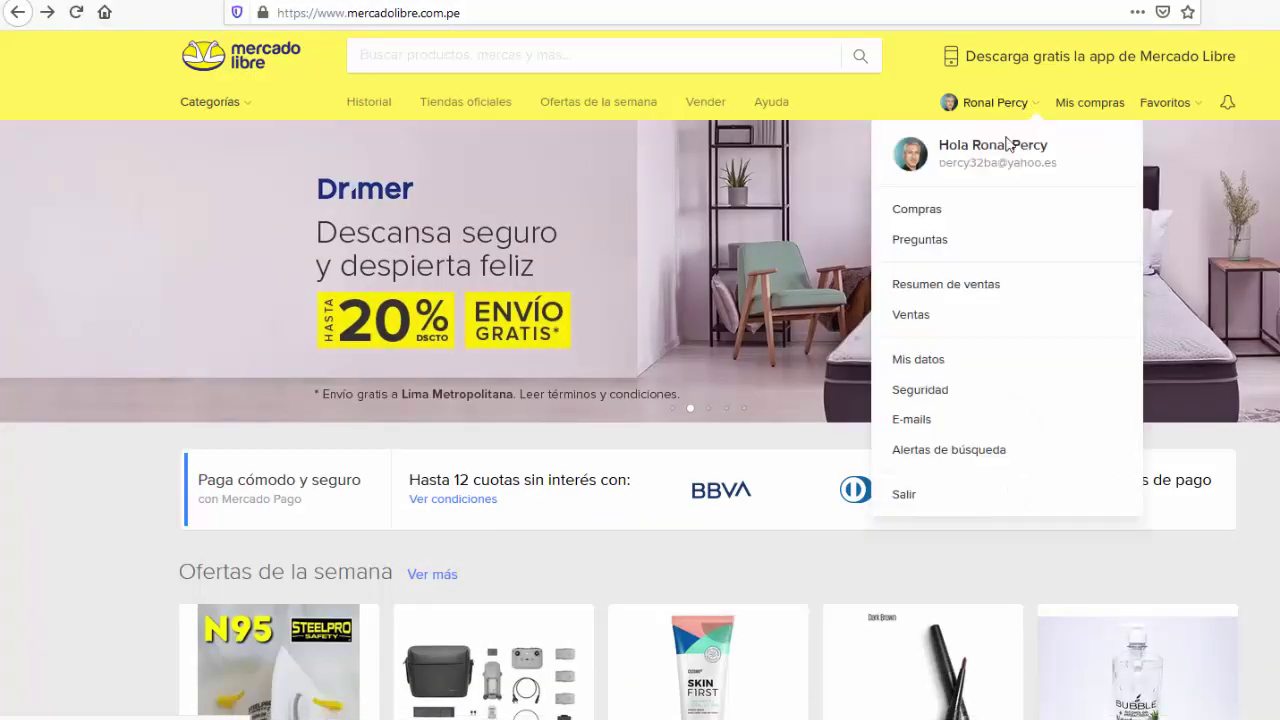
{"action": "left_click", "coordinate": [958, 287]}
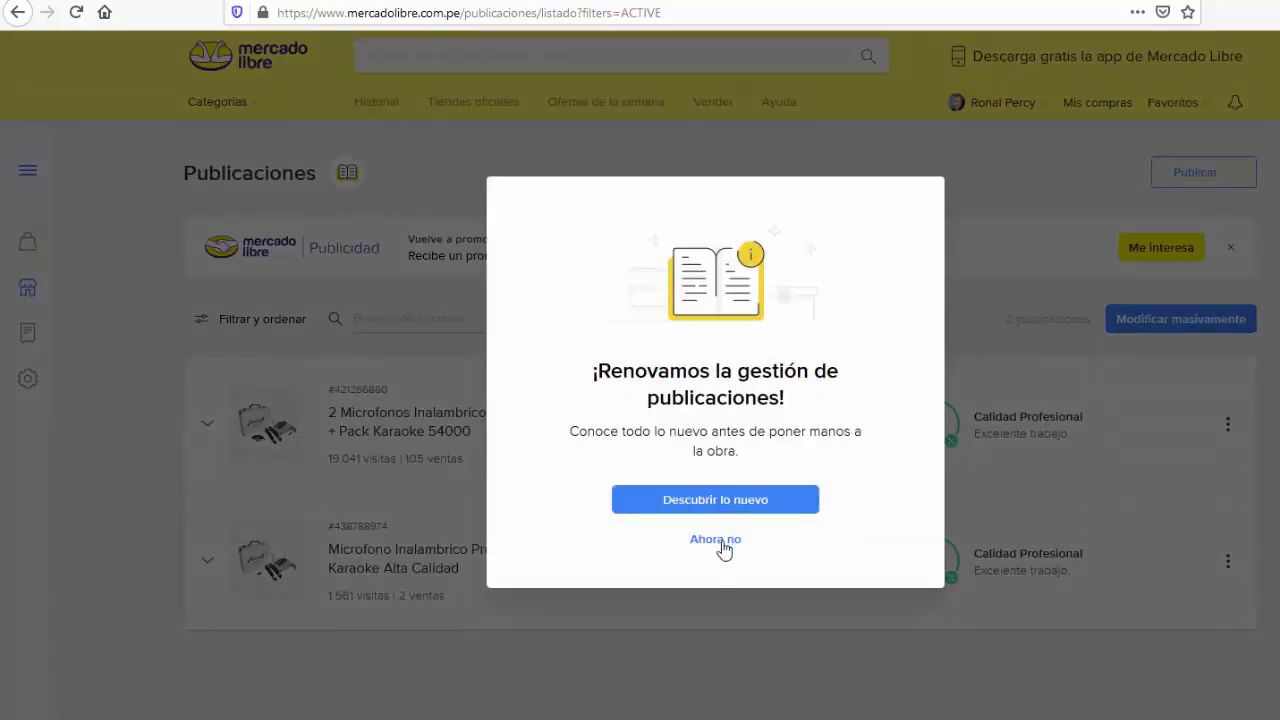
{"action": "left_click", "coordinate": [721, 539]}
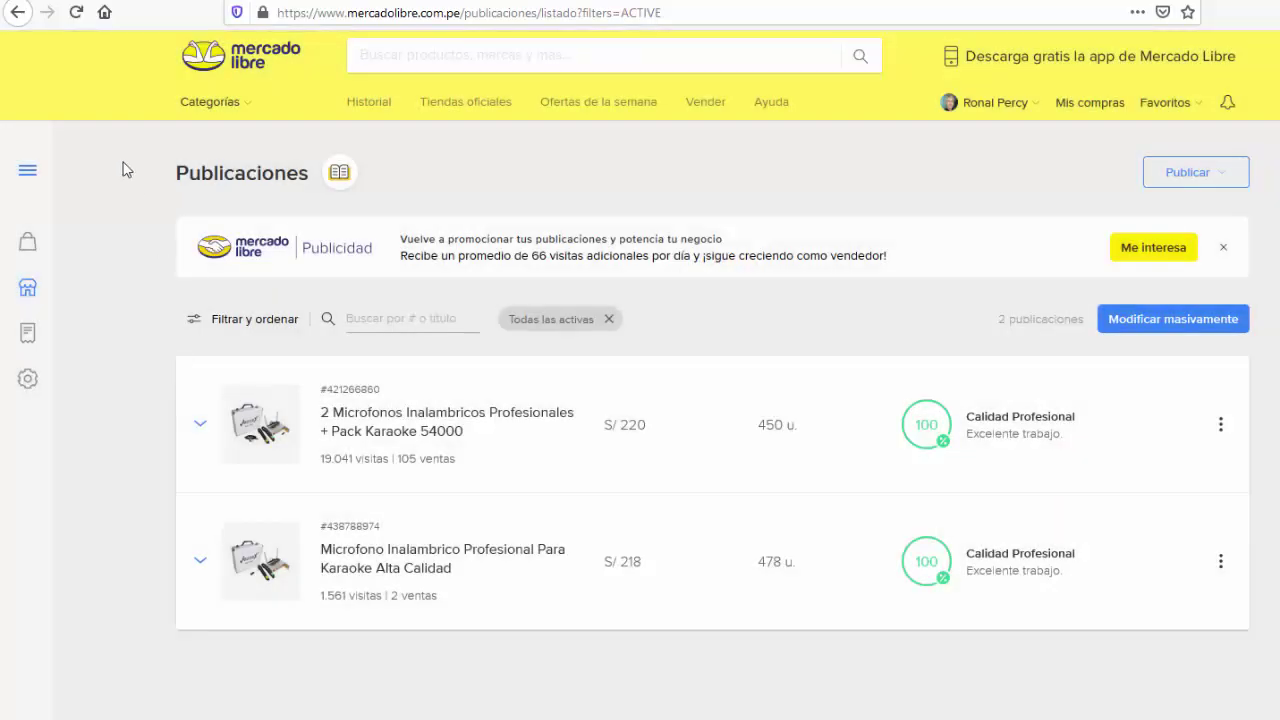
{"action": "left_click", "coordinate": [18, 12]}
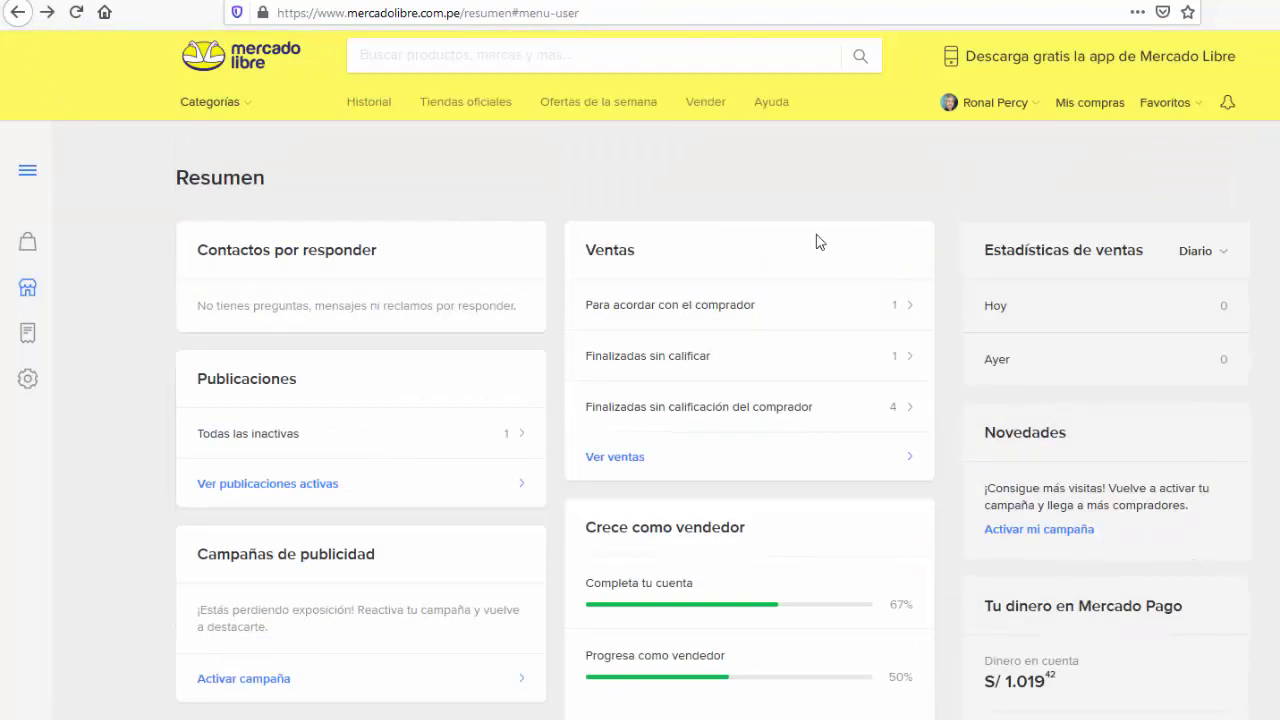
{"action": "scroll", "coordinate": [1101, 592], "scroll_direction": "down", "scroll_amount": 2}
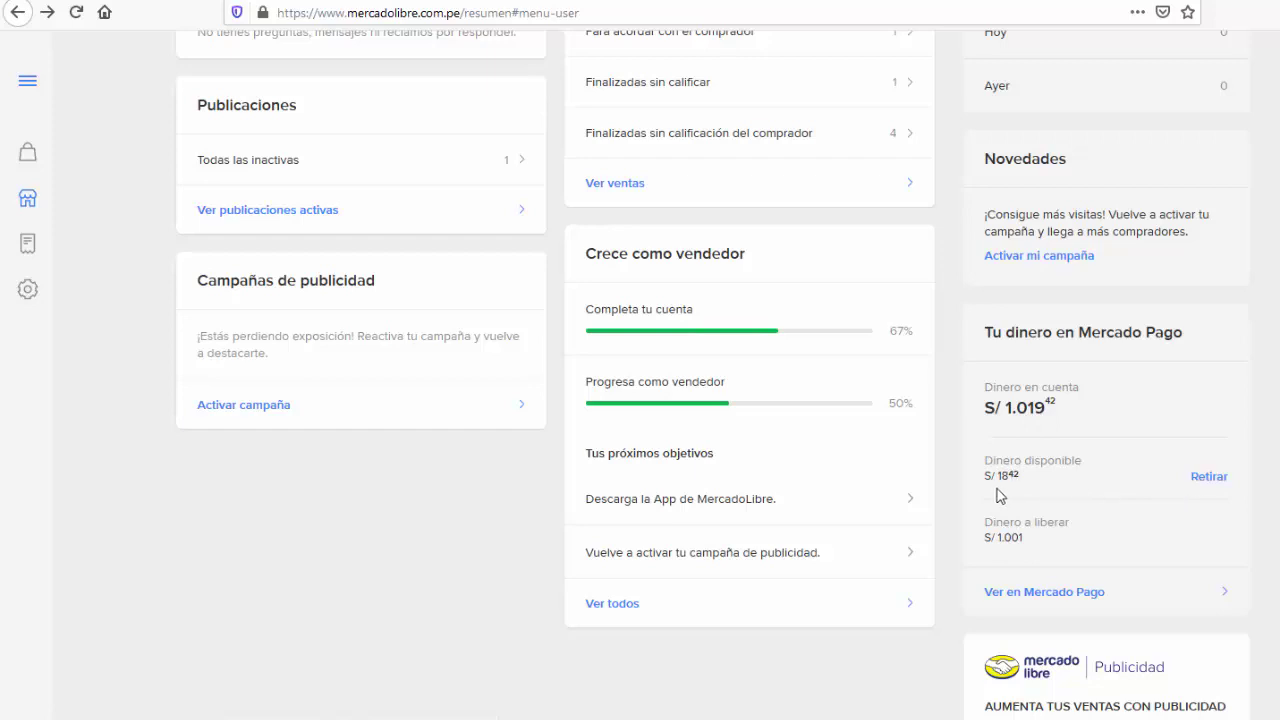
{"action": "scroll", "coordinate": [1090, 516], "scroll_direction": "up", "scroll_amount": 1}
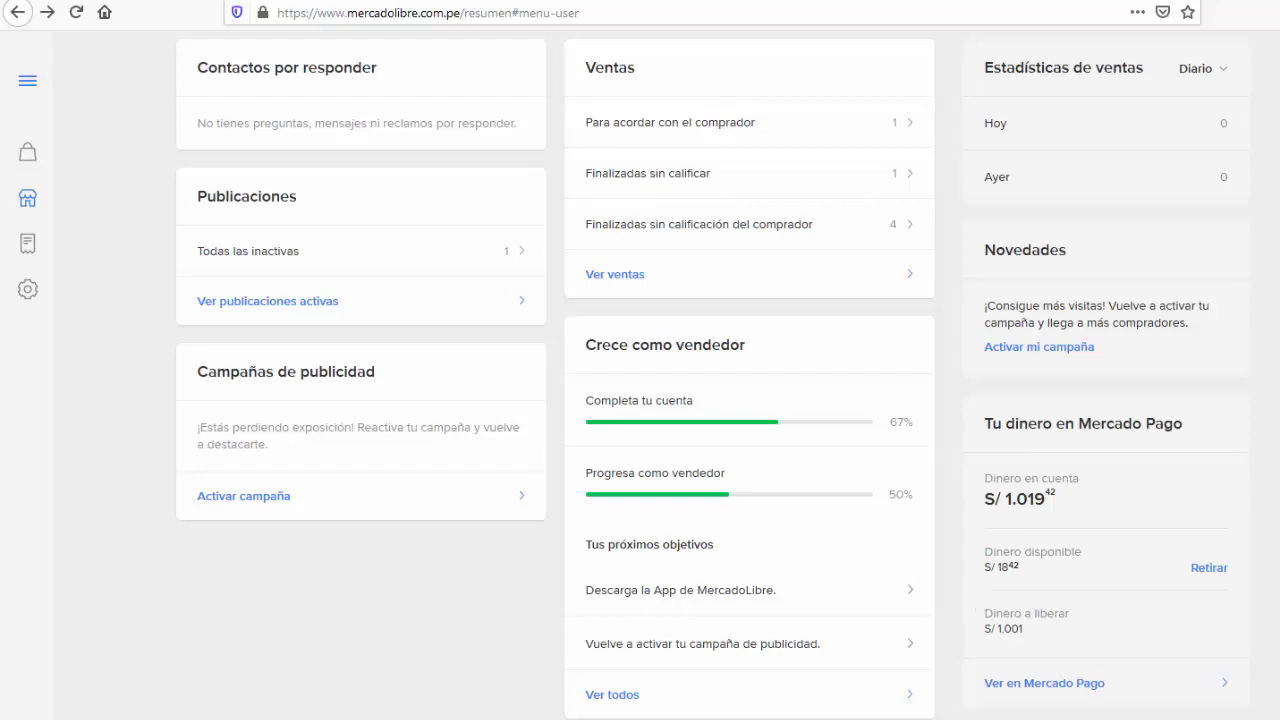
{"action": "scroll", "coordinate": [497, 214], "scroll_direction": "up", "scroll_amount": 3}
{"action": "left_click", "coordinate": [23, 171]}
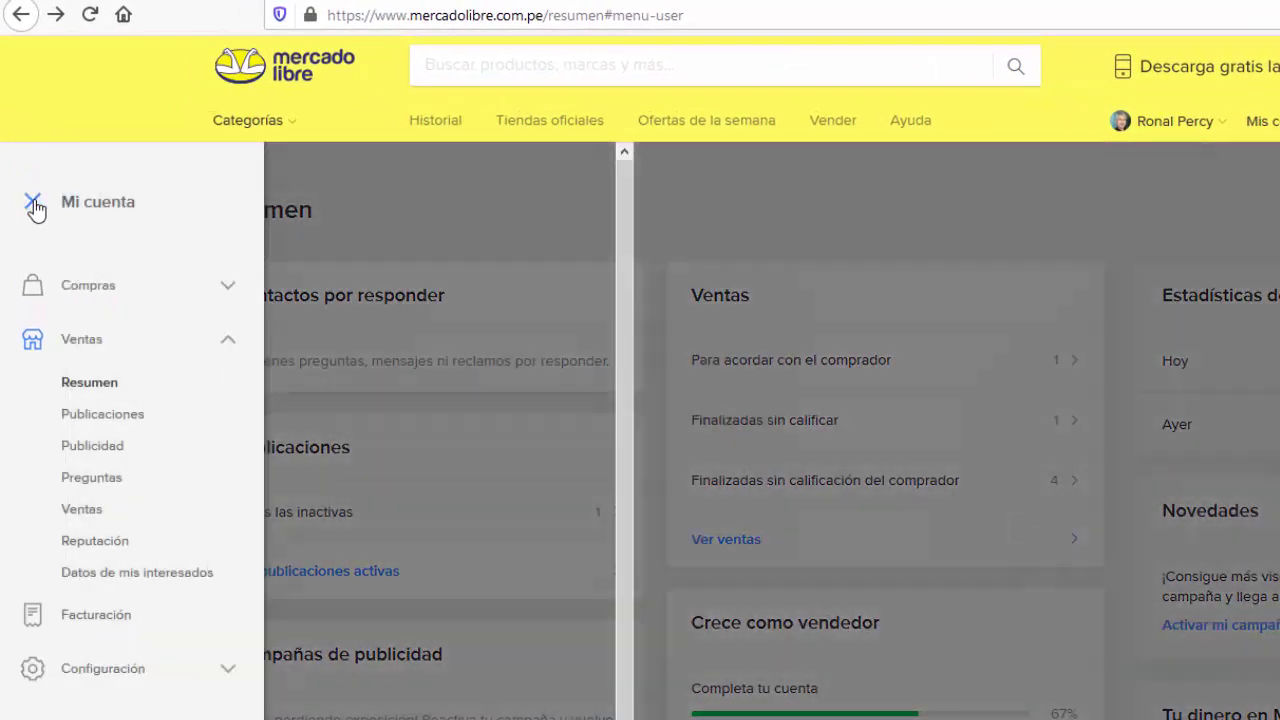
Step: Browse Publicaciones, then Publicidad, then Preguntas from the Mi cuenta side menu
{"action": "left_click", "coordinate": [102, 427]}
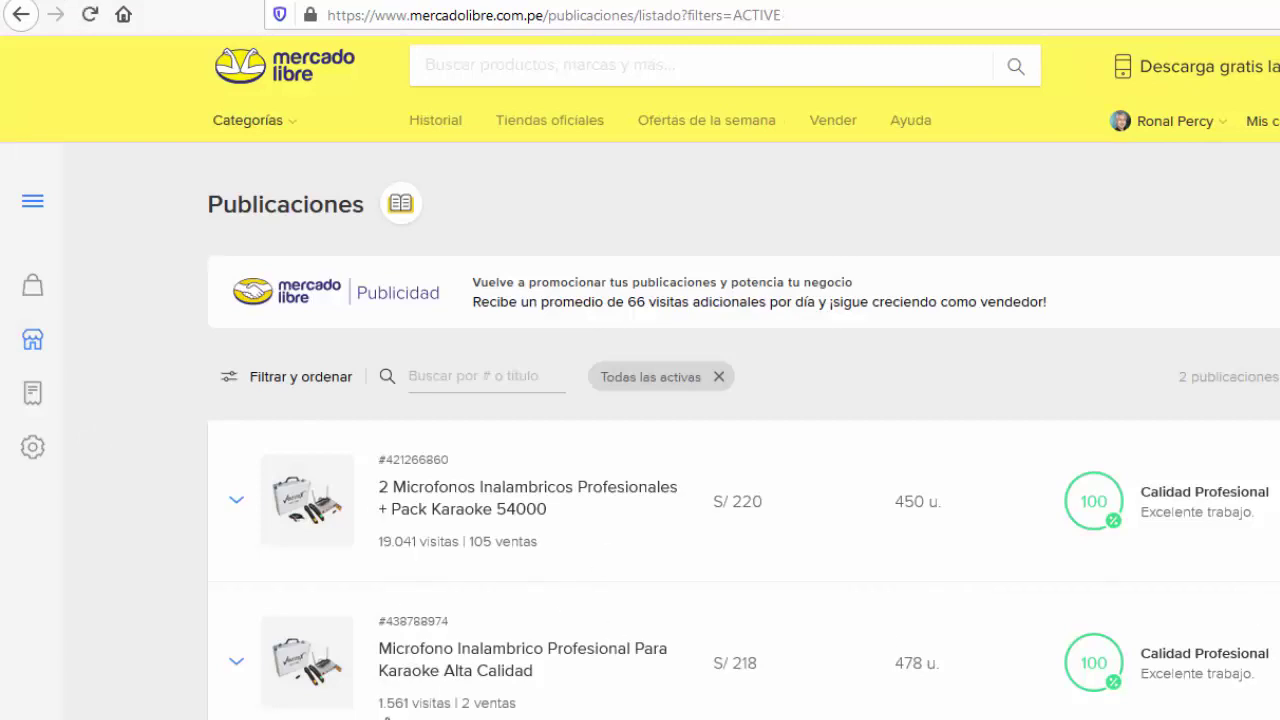
{"action": "left_click", "coordinate": [32, 201]}
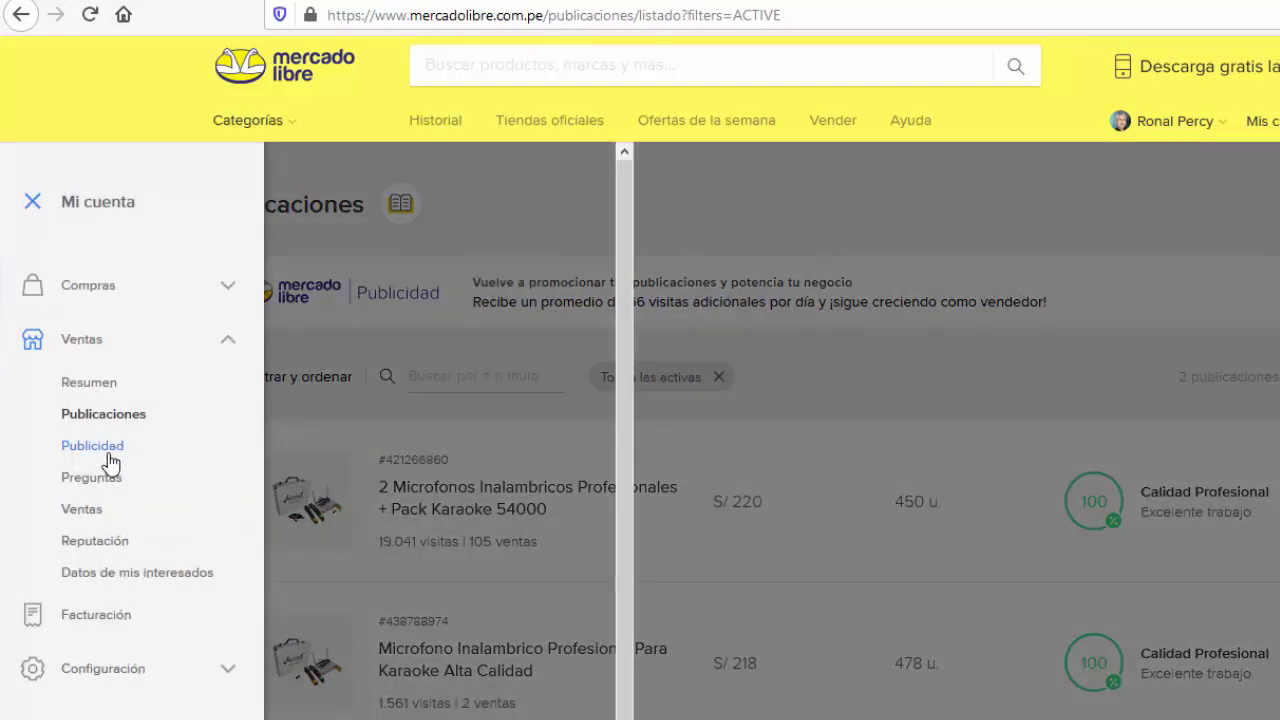
{"action": "left_click", "coordinate": [107, 455]}
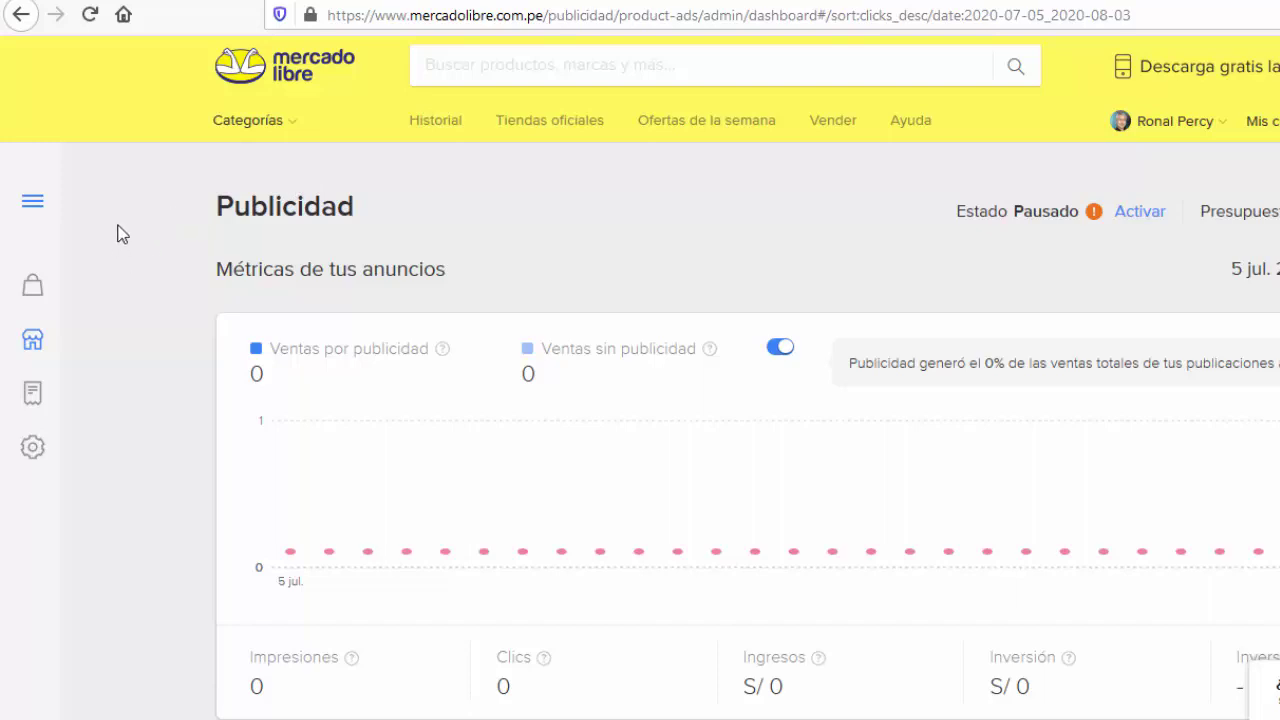
{"action": "left_click", "coordinate": [34, 208]}
{"action": "left_click", "coordinate": [100, 480]}
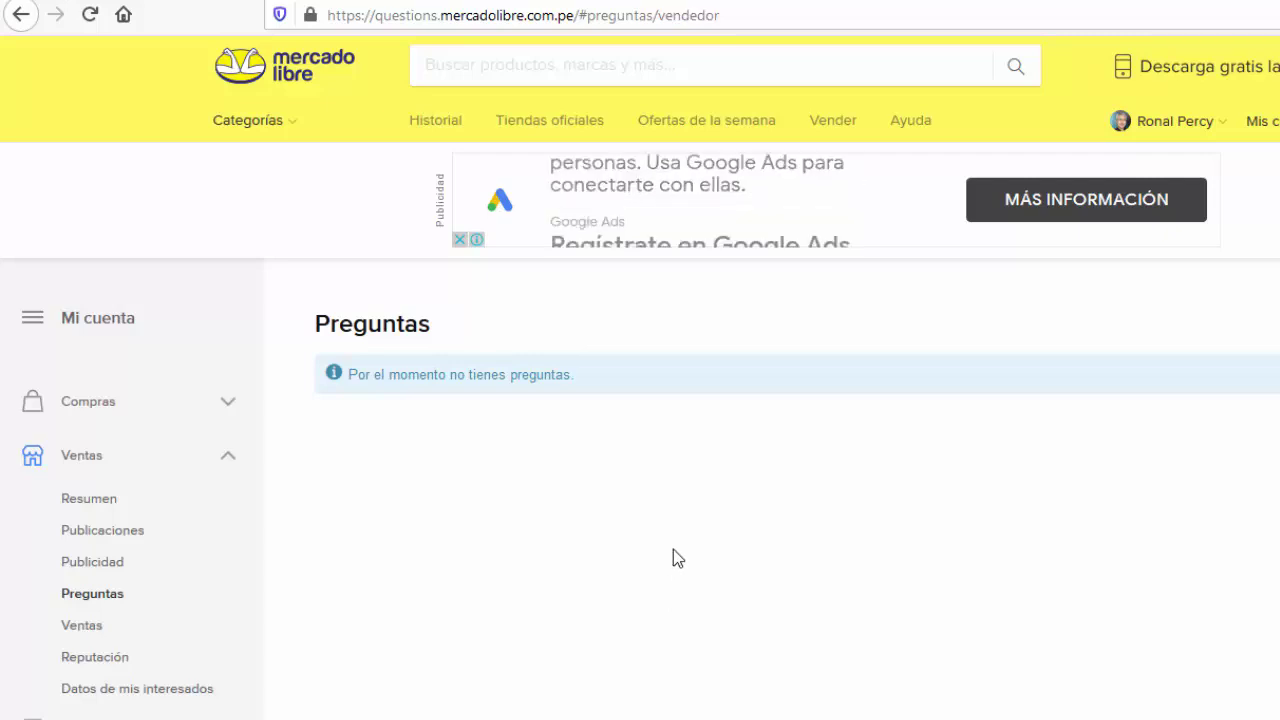
Step: Open Ventas and scroll through the 27 sales from the last 6 months
{"action": "left_click", "coordinate": [86, 626]}
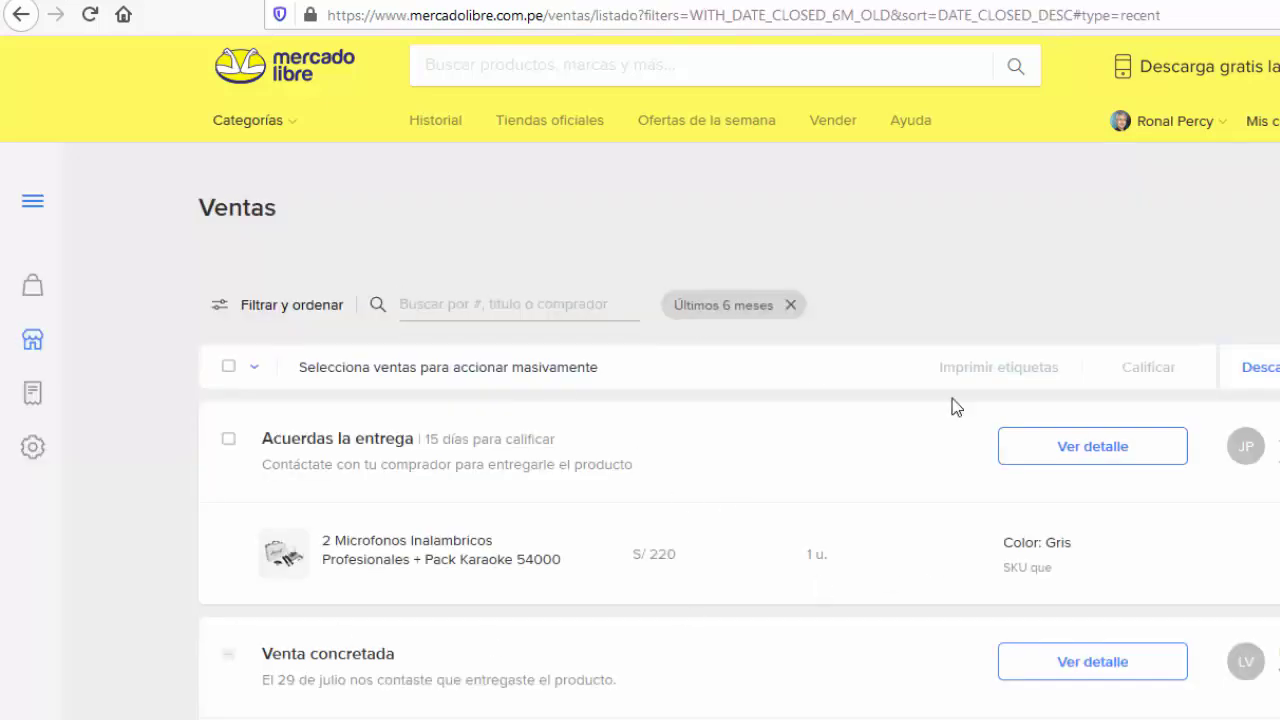
{"action": "scroll", "coordinate": [957, 406], "scroll_direction": "down", "scroll_amount": 2}
{"action": "scroll", "coordinate": [740, 446], "scroll_direction": "down", "scroll_amount": 10}
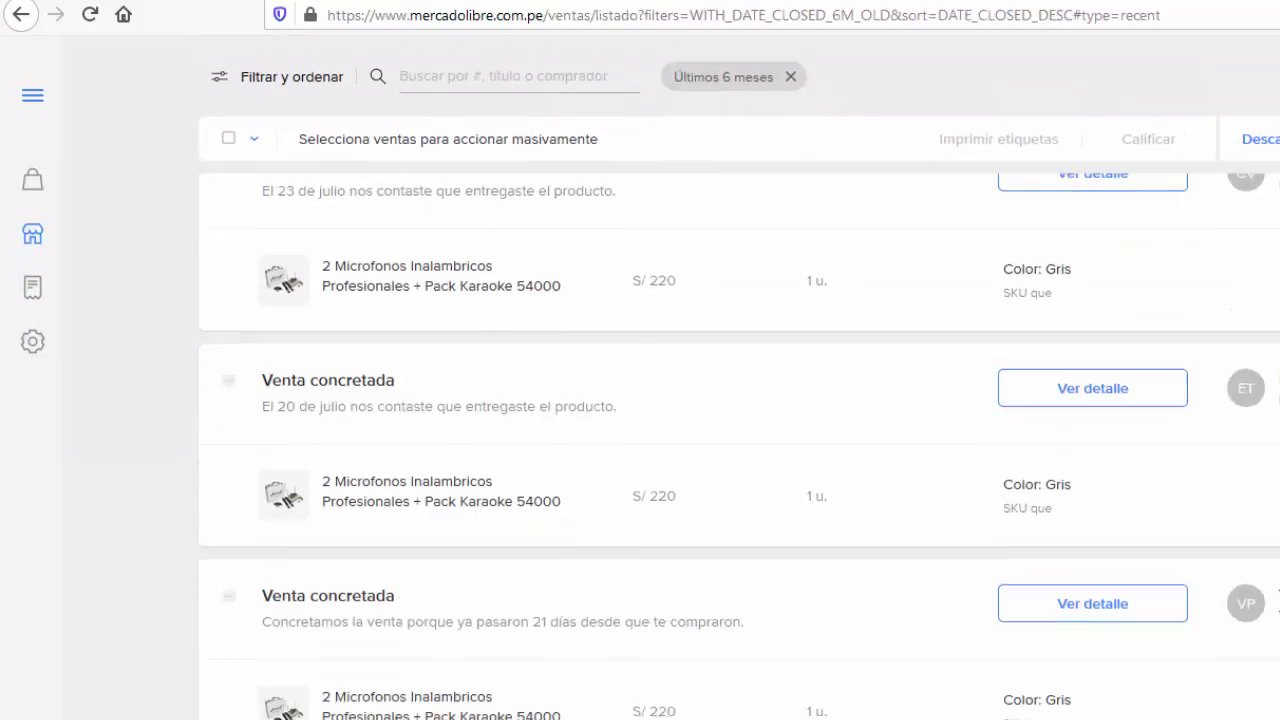
{"action": "scroll", "coordinate": [739, 418], "scroll_direction": "up", "scroll_amount": 12}
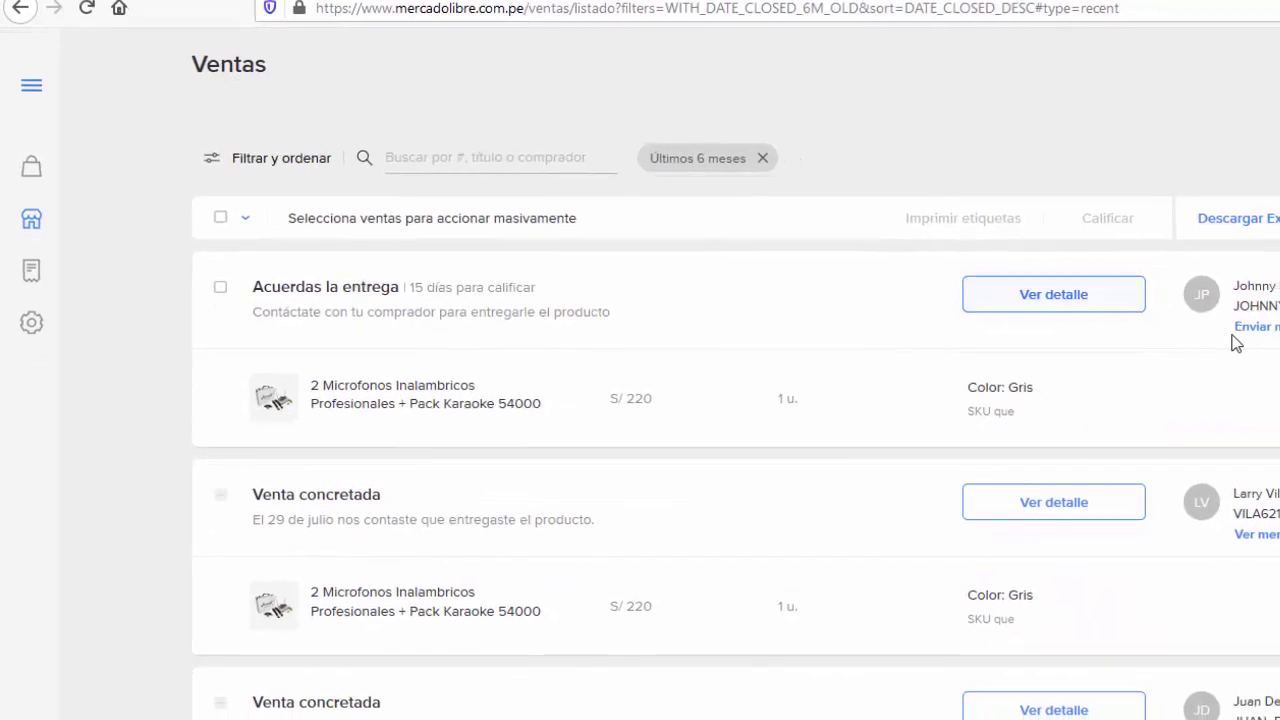
{"action": "scroll", "coordinate": [1093, 381], "scroll_direction": "down", "scroll_amount": 8}
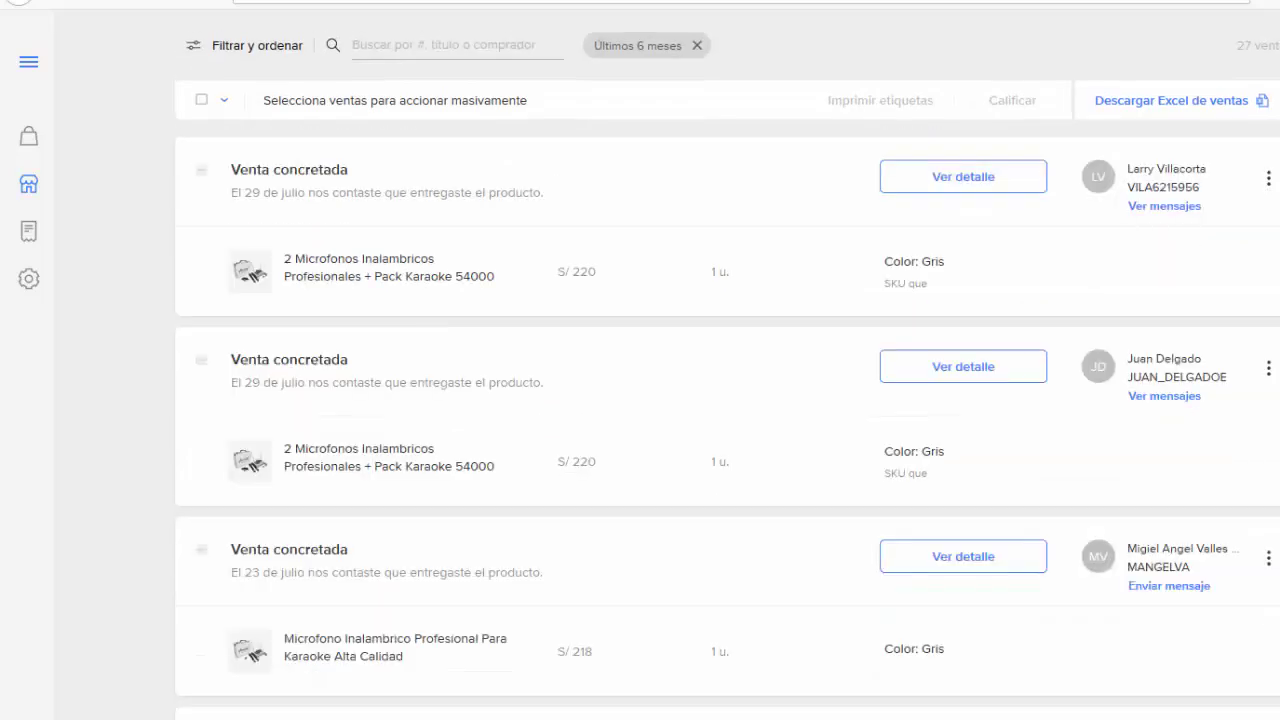
{"action": "scroll", "coordinate": [1093, 385], "scroll_direction": "down", "scroll_amount": 7}
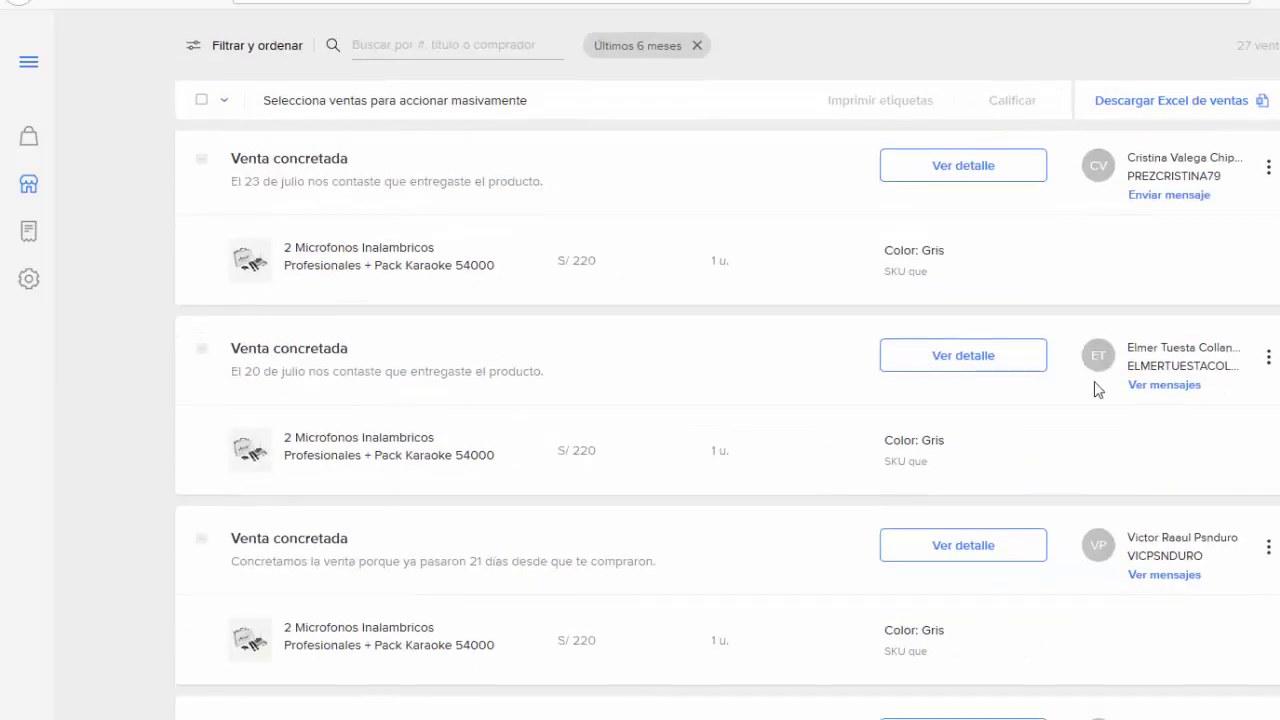
{"action": "scroll", "coordinate": [1106, 380], "scroll_direction": "up", "scroll_amount": 7}
{"action": "scroll", "coordinate": [1110, 385], "scroll_direction": "up", "scroll_amount": 6}
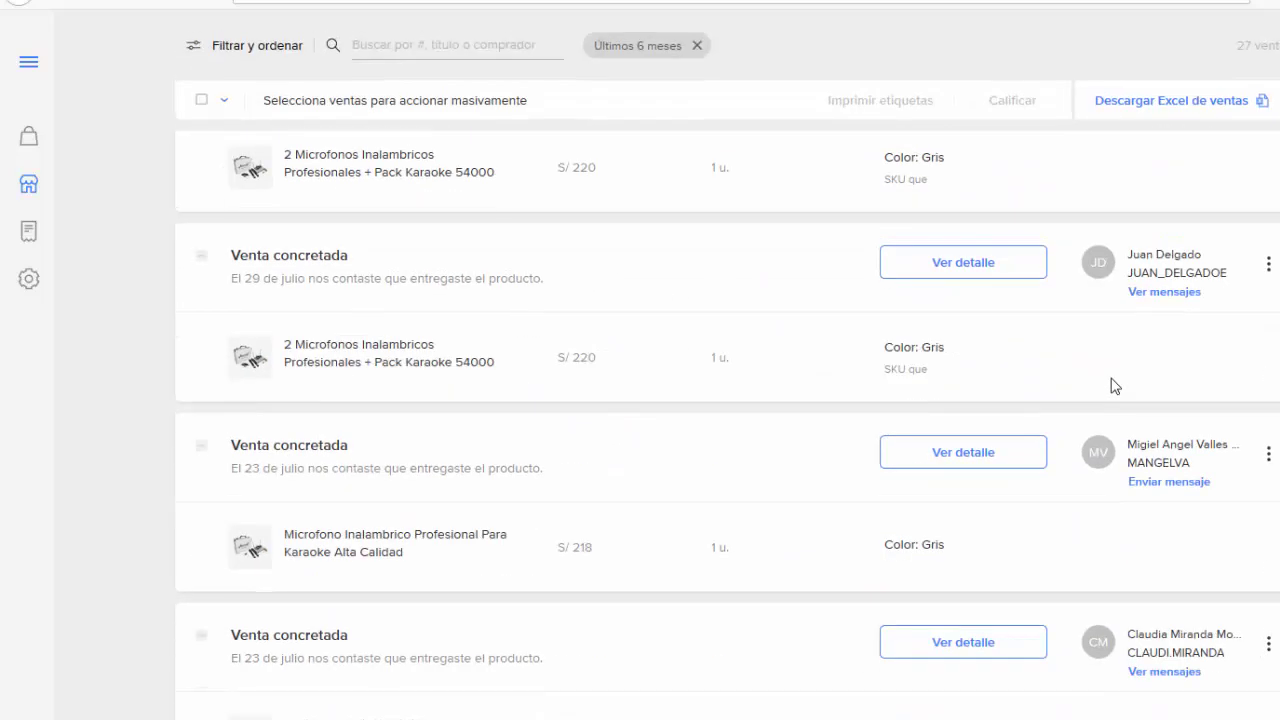
{"action": "scroll", "coordinate": [900, 320], "scroll_direction": "up", "scroll_amount": 1}
{"action": "scroll", "coordinate": [955, 290], "scroll_direction": "up", "scroll_amount": 2}
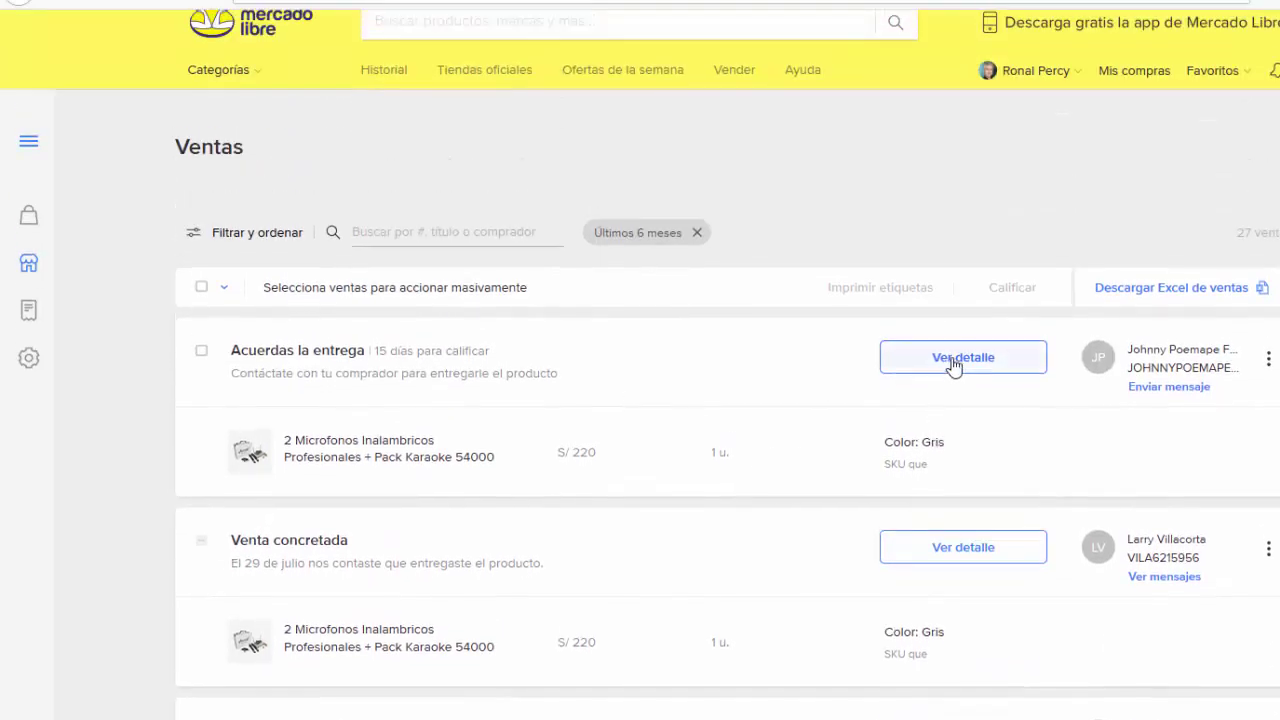
{"action": "left_click", "coordinate": [955, 367]}
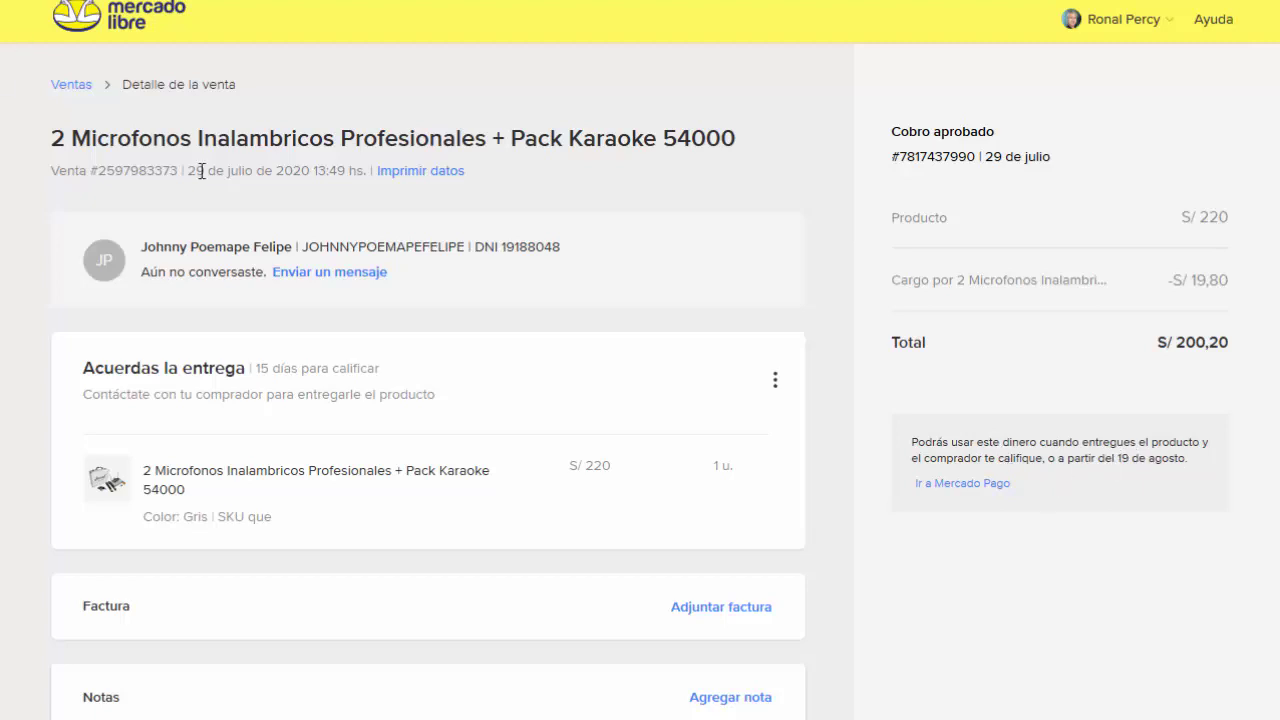
{"action": "key", "text": "alt+Left"}
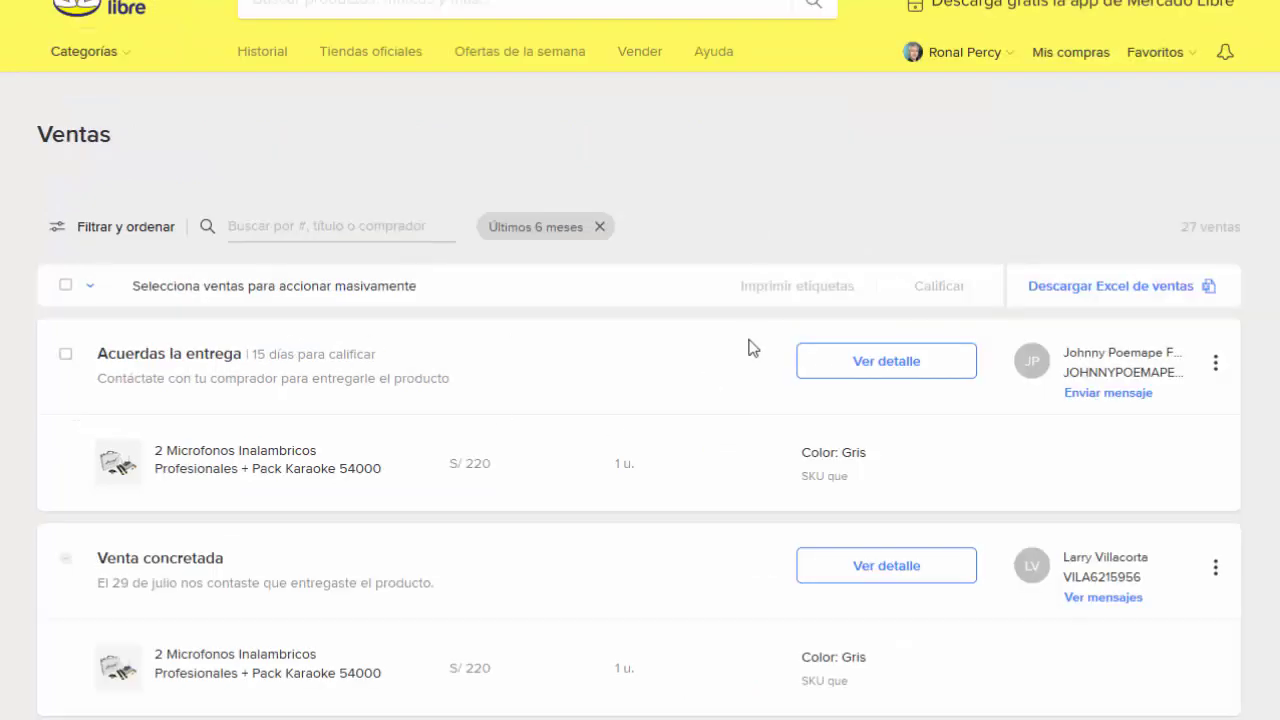
Step: Choose Calificar venta from the pending microphone sale's three-dot menu
{"action": "left_click", "coordinate": [1217, 366]}
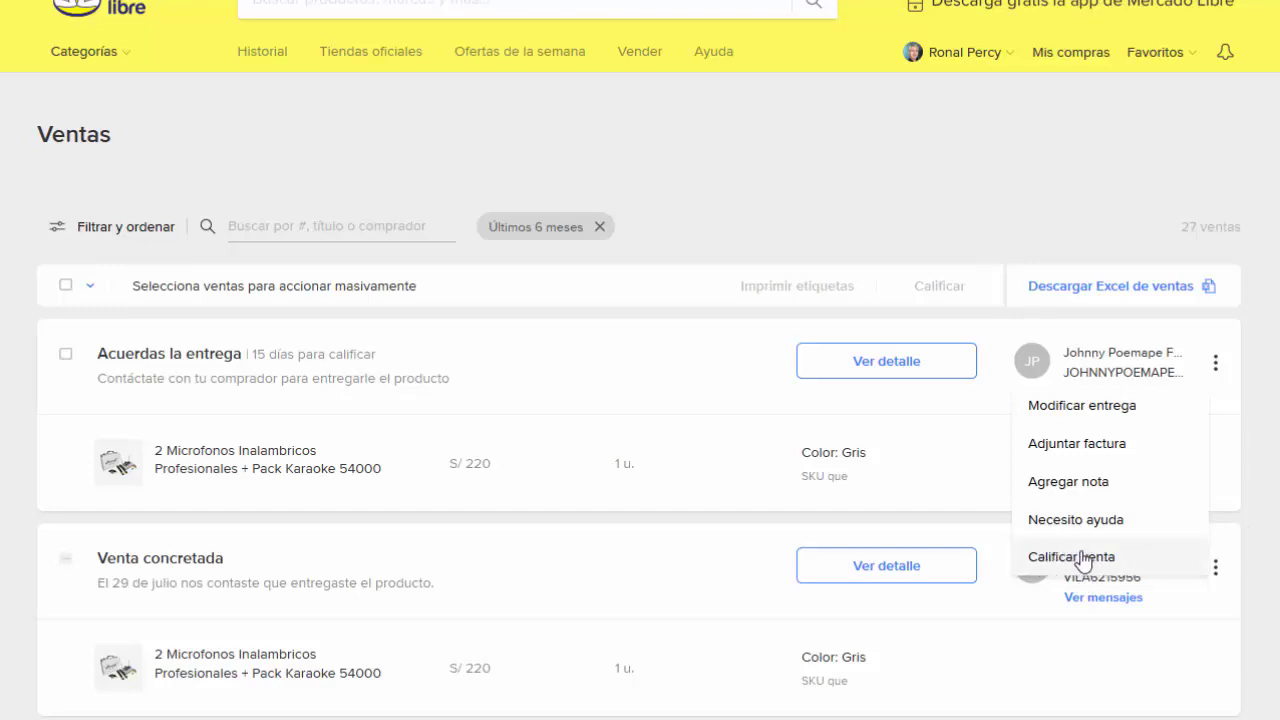
{"action": "left_click", "coordinate": [1075, 558]}
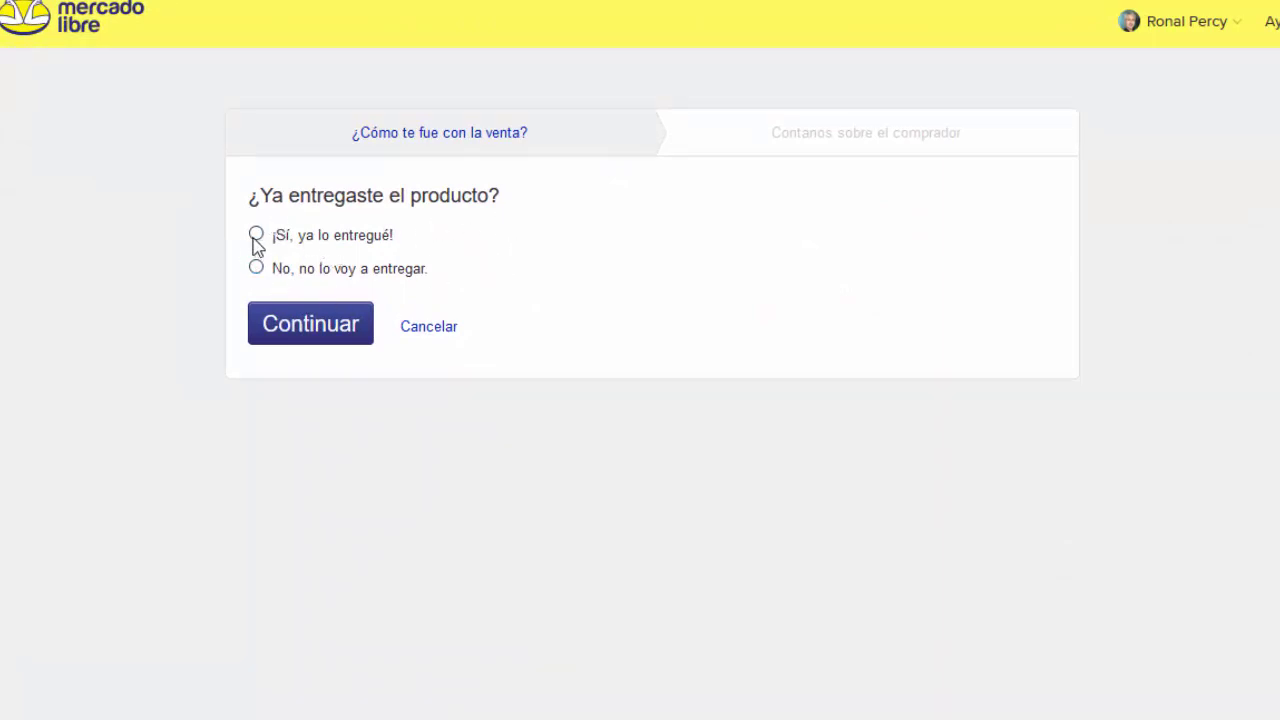
Step: Mark the sale delivered, recommend the buyer with 'Lo recomiendo, buen comprador, Gracias', and submit
{"action": "left_click", "coordinate": [256, 236]}
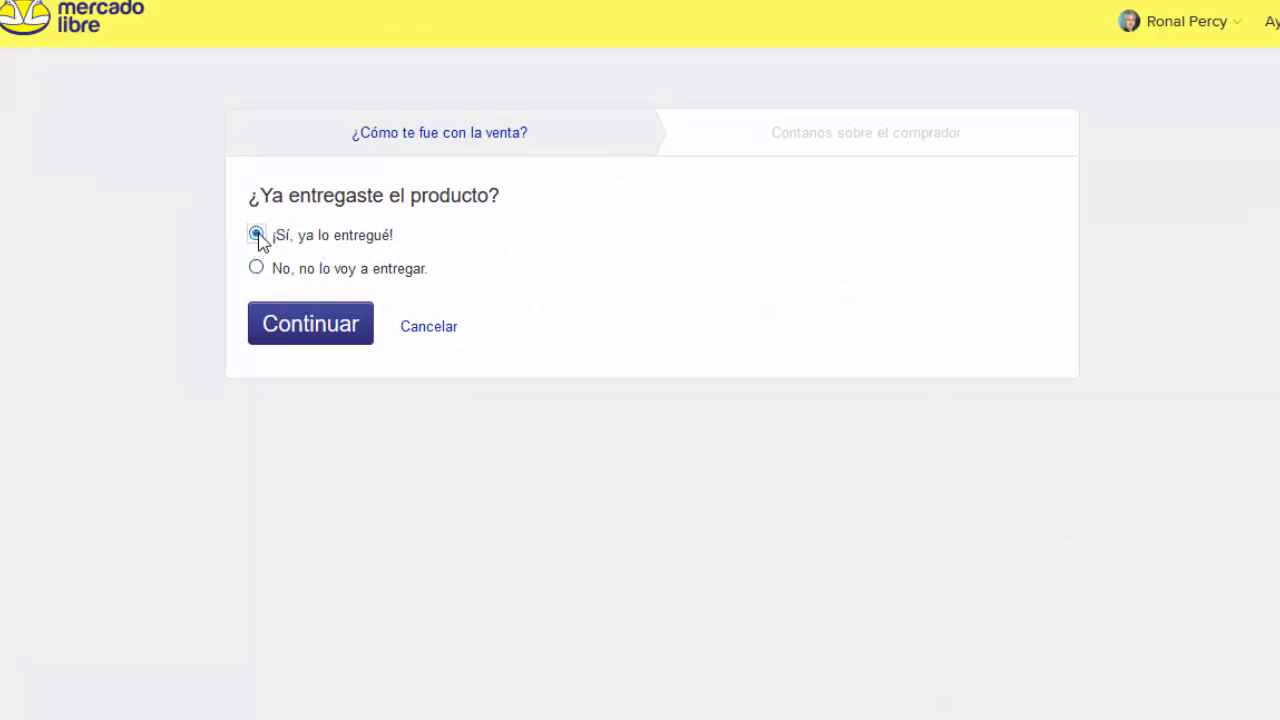
{"action": "left_click", "coordinate": [301, 330]}
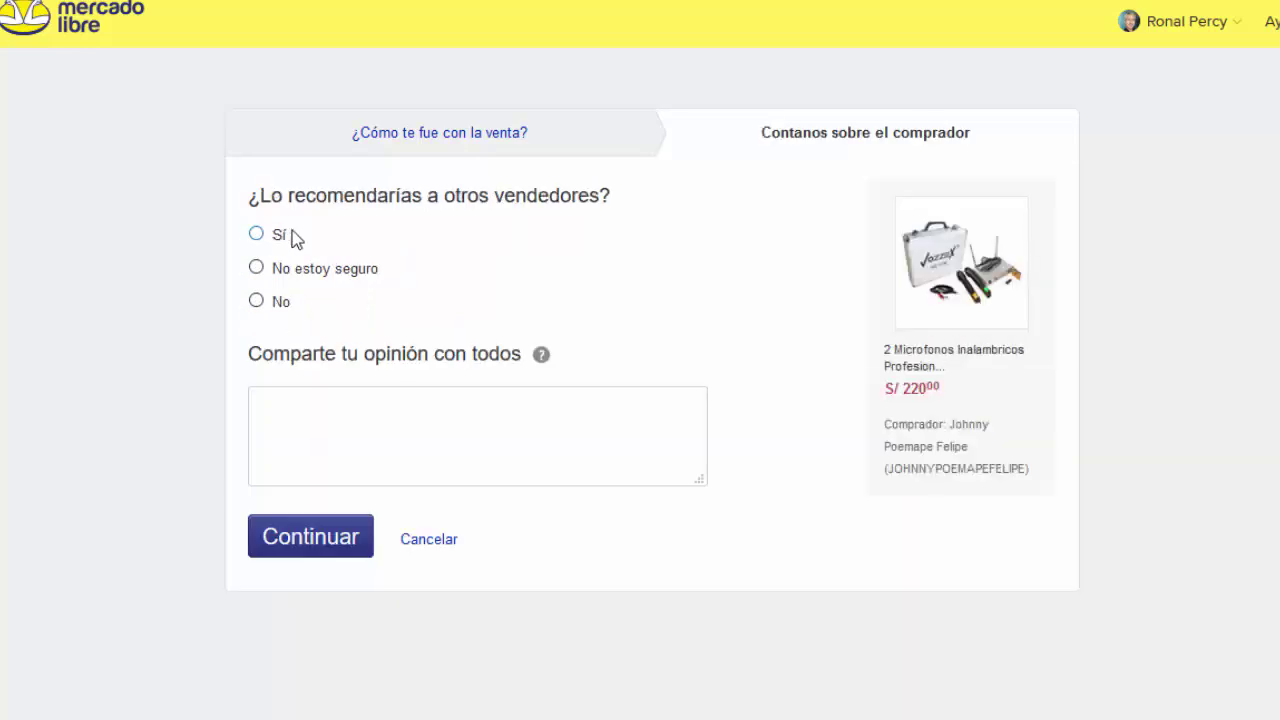
{"action": "left_click", "coordinate": [257, 238]}
{"action": "left_click", "coordinate": [306, 429]}
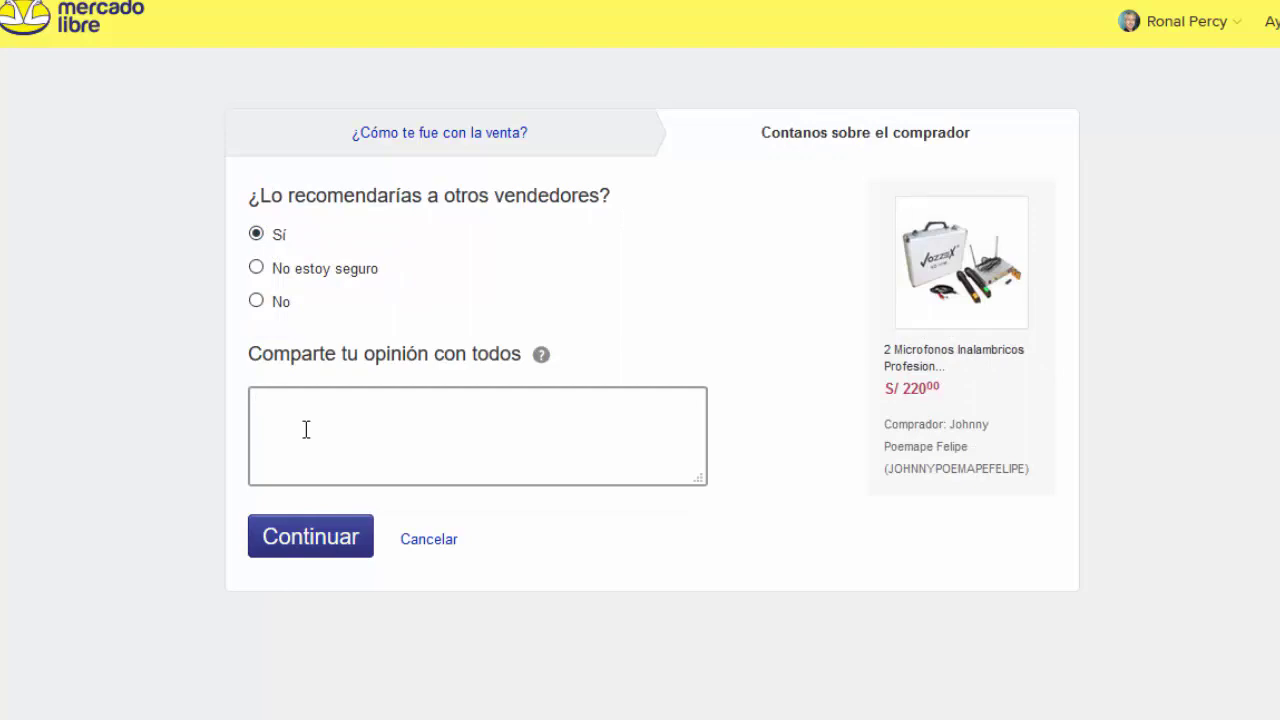
{"action": "type", "text": "Lo recomiendo, buen comprador, Gracias"}
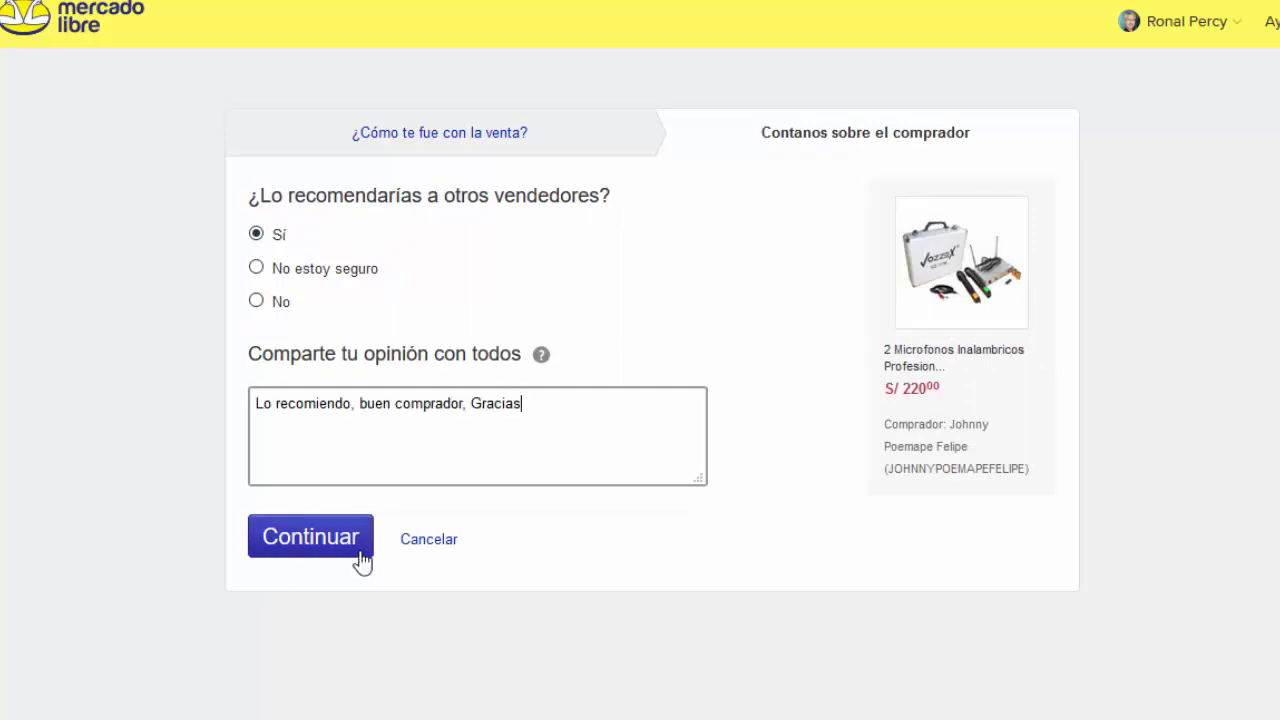
{"action": "left_click", "coordinate": [306, 539]}
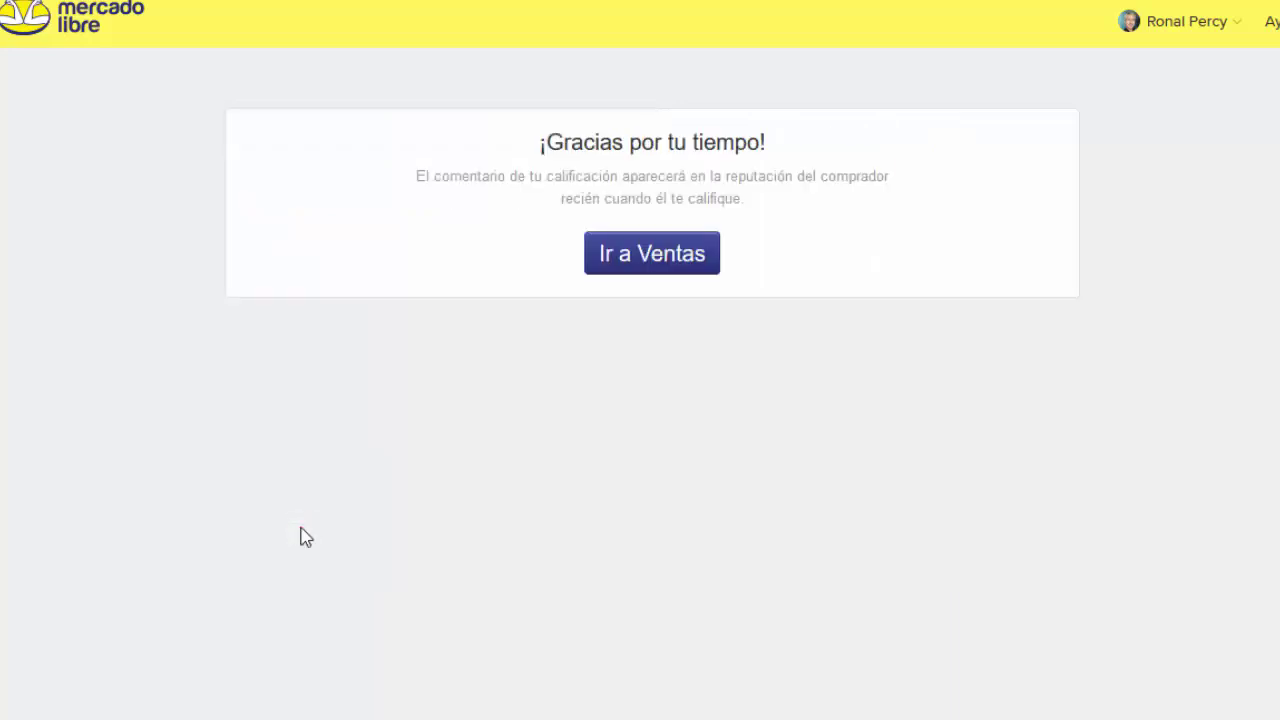
Step: Return to the Ventas list and view the first sale's rating detail
{"action": "left_click", "coordinate": [637, 258]}
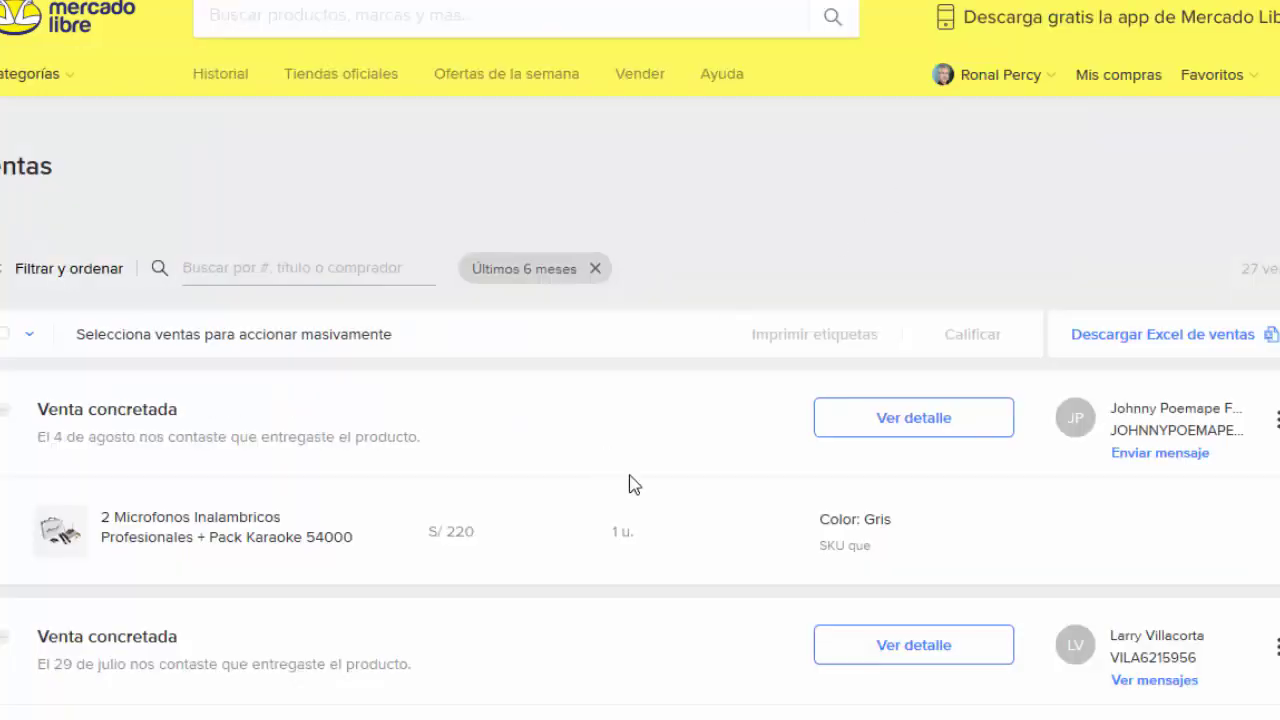
{"action": "left_click", "coordinate": [1277, 427]}
{"action": "left_click", "coordinate": [1122, 499]}
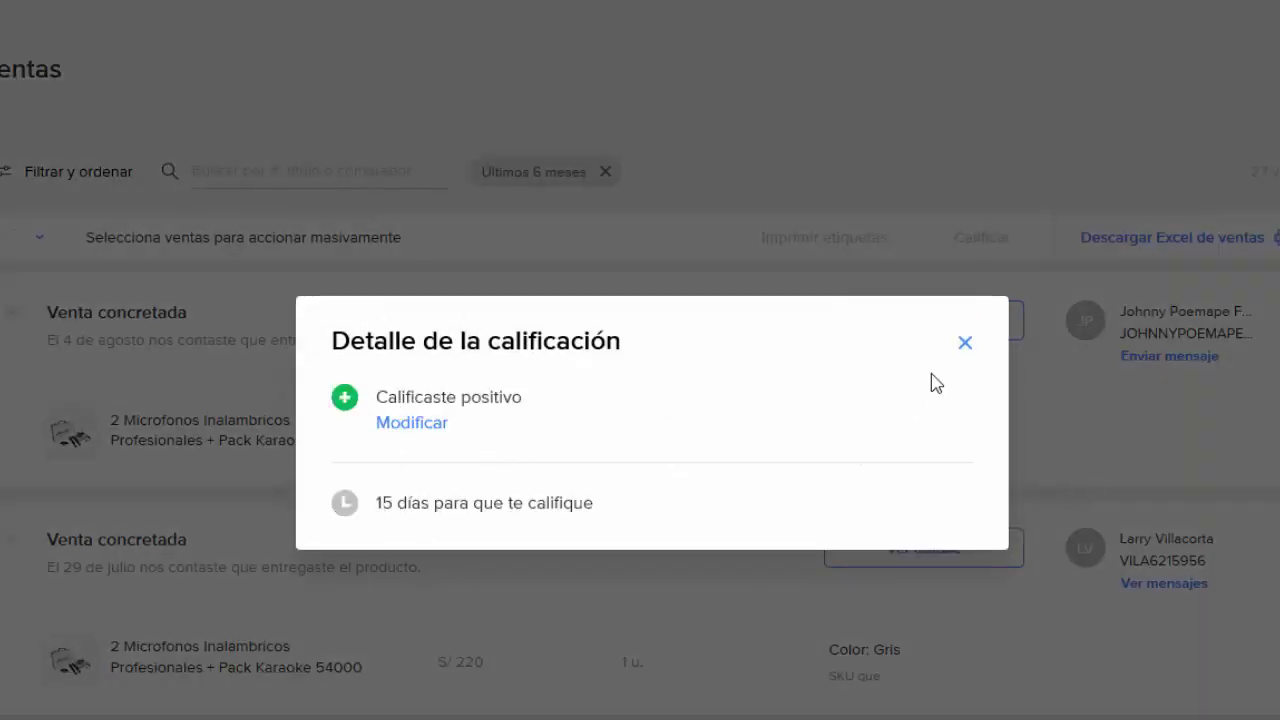
{"action": "left_click", "coordinate": [960, 331]}
Step: View another sale's rating detail, where both parties rated positive
{"action": "left_click", "coordinate": [1234, 641]}
{"action": "scroll", "coordinate": [1234, 646], "scroll_direction": "down", "scroll_amount": 3}
{"action": "left_click", "coordinate": [1066, 628]}
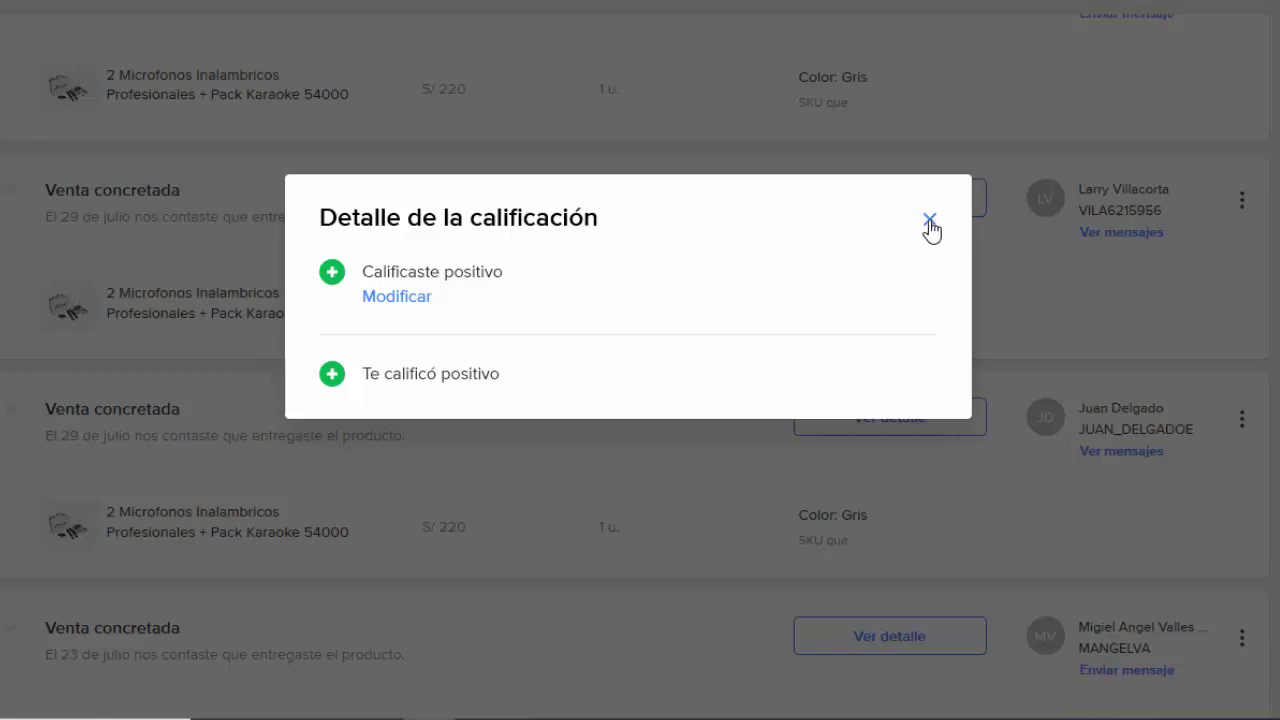
{"action": "left_click", "coordinate": [930, 222]}
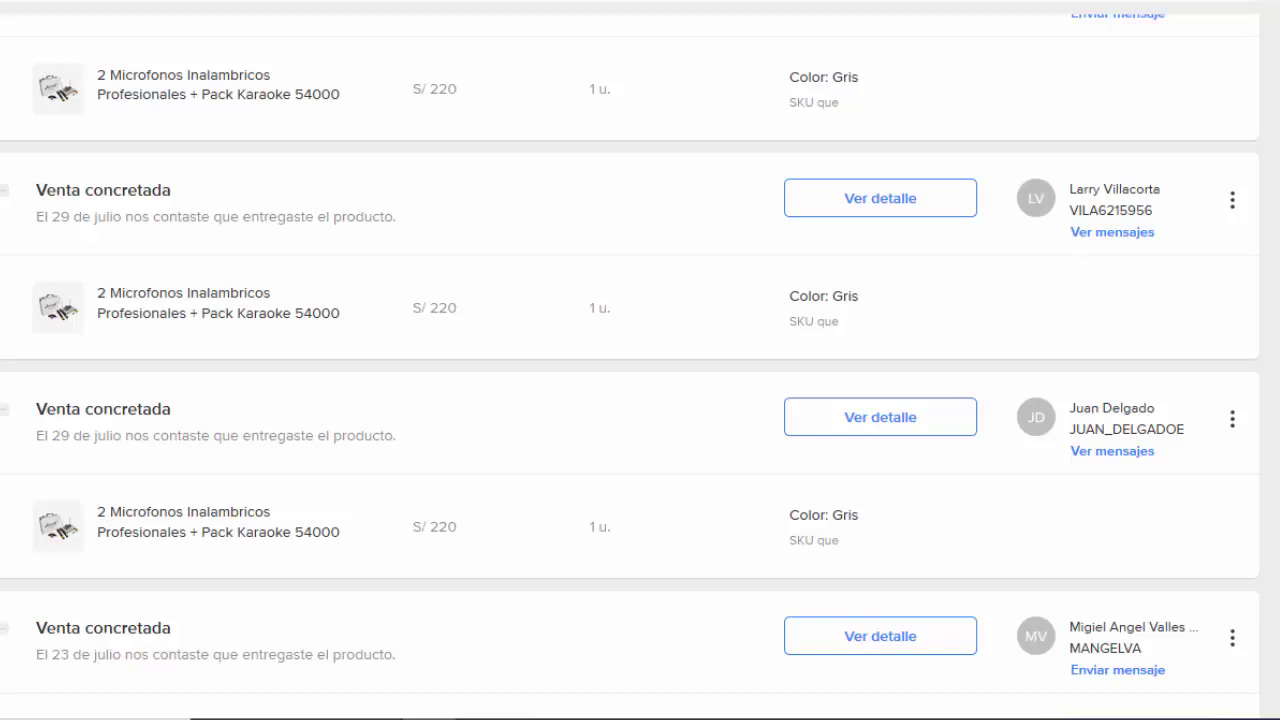
{"action": "scroll", "coordinate": [630, 367], "scroll_direction": "up", "scroll_amount": 3}
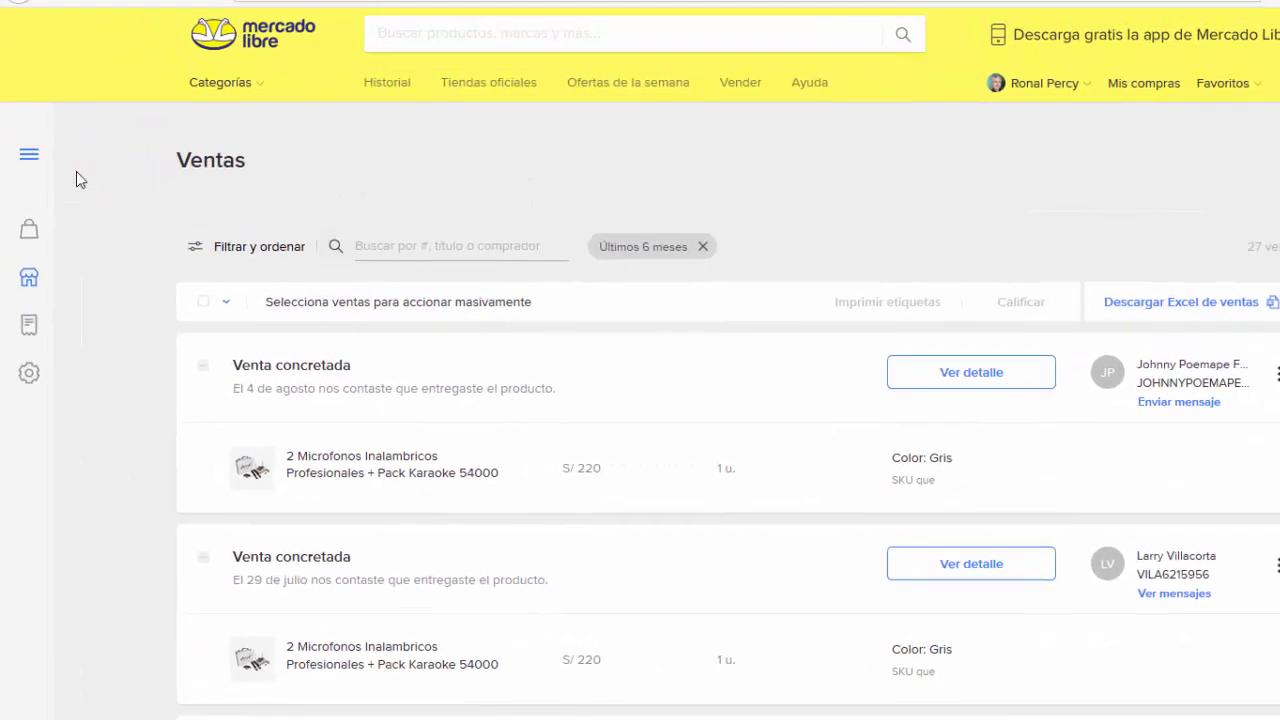
Step: Open Reputación from the Mi cuenta menu, showing the green seller thermometer
{"action": "left_click", "coordinate": [29, 154]}
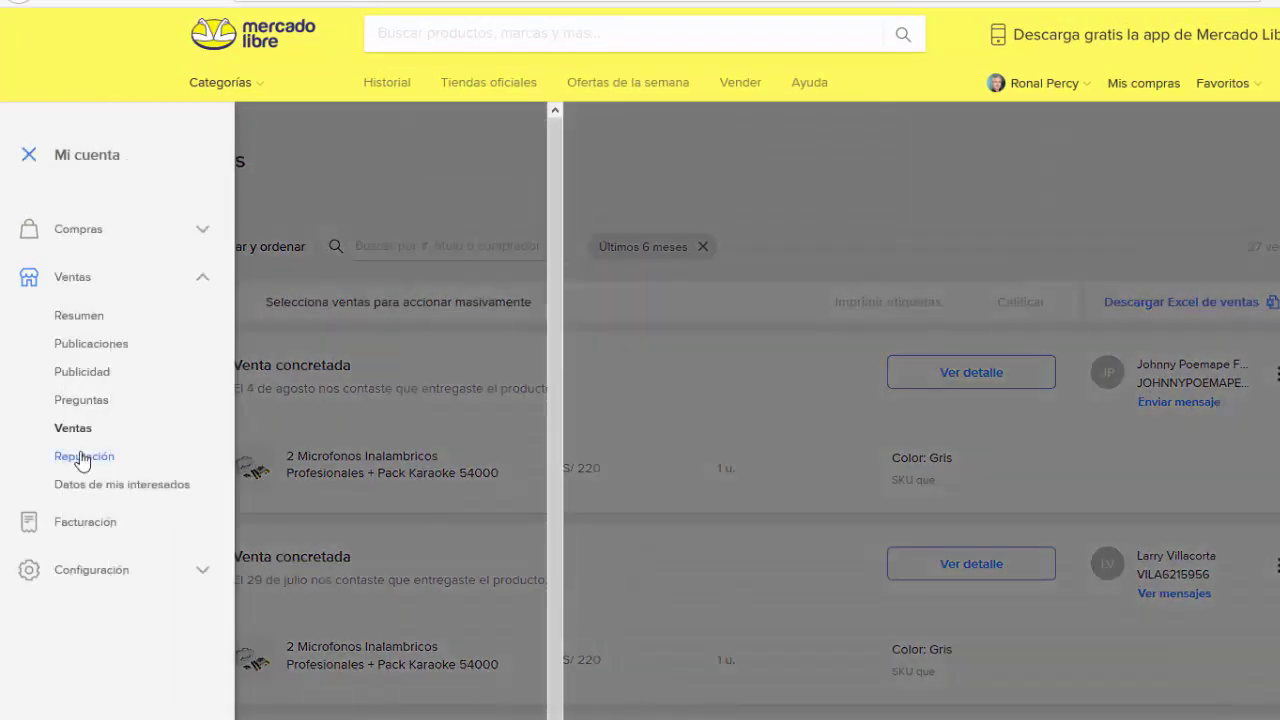
{"action": "left_click", "coordinate": [82, 458]}
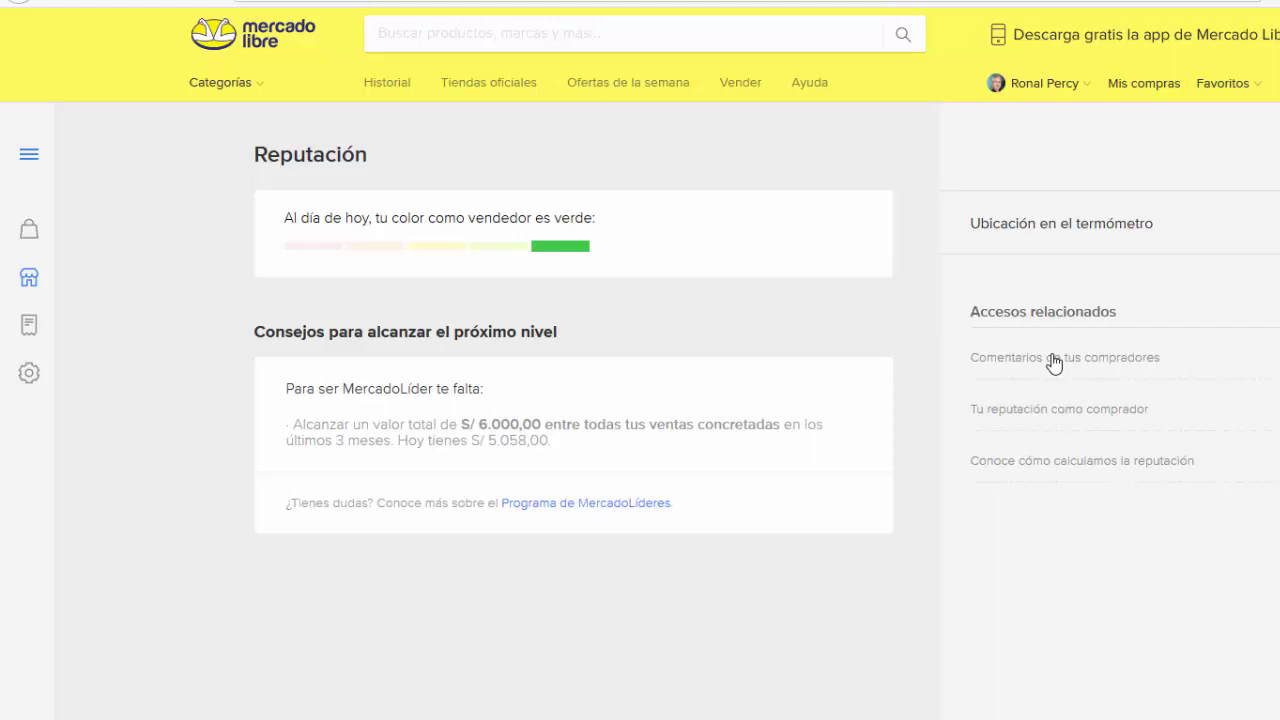
Step: Show the buyers' comments on the seller profile with 587 ratings and 389 sales
{"action": "left_click", "coordinate": [1053, 358]}
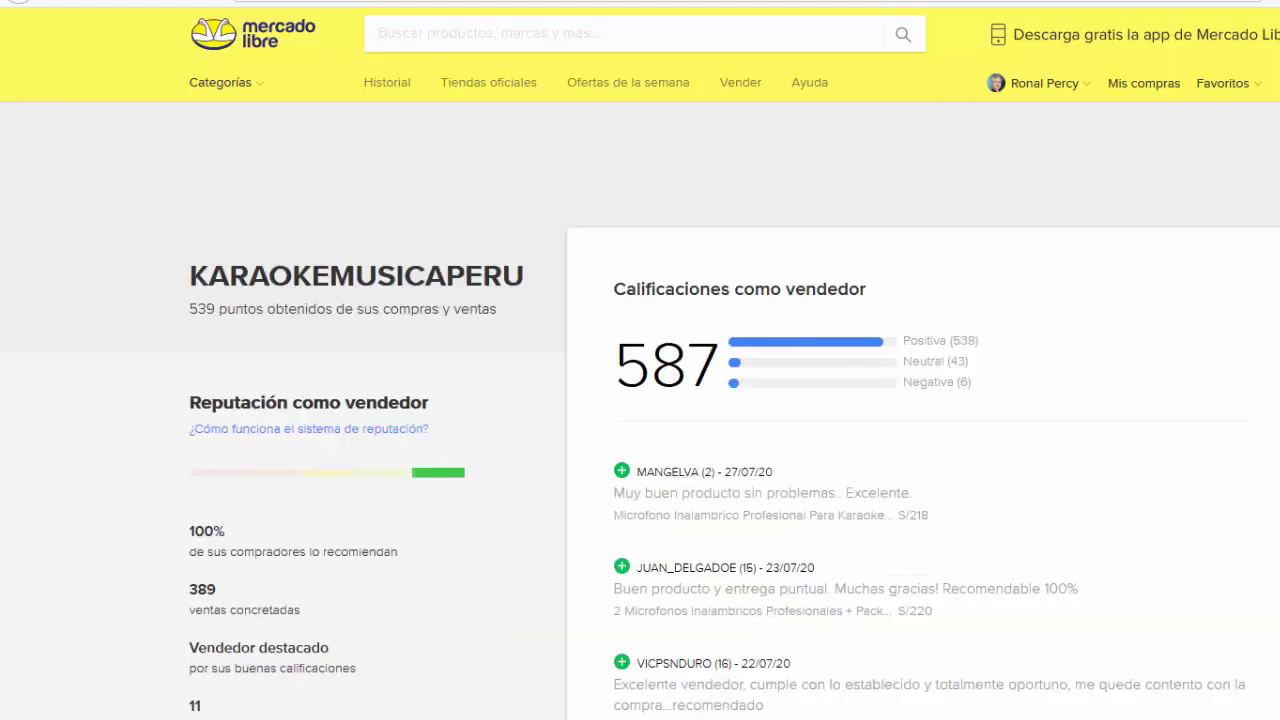
{"action": "scroll", "coordinate": [640, 360], "scroll_direction": "down", "scroll_amount": 6}
{"action": "scroll", "coordinate": [640, 360], "scroll_direction": "up", "scroll_amount": 3}
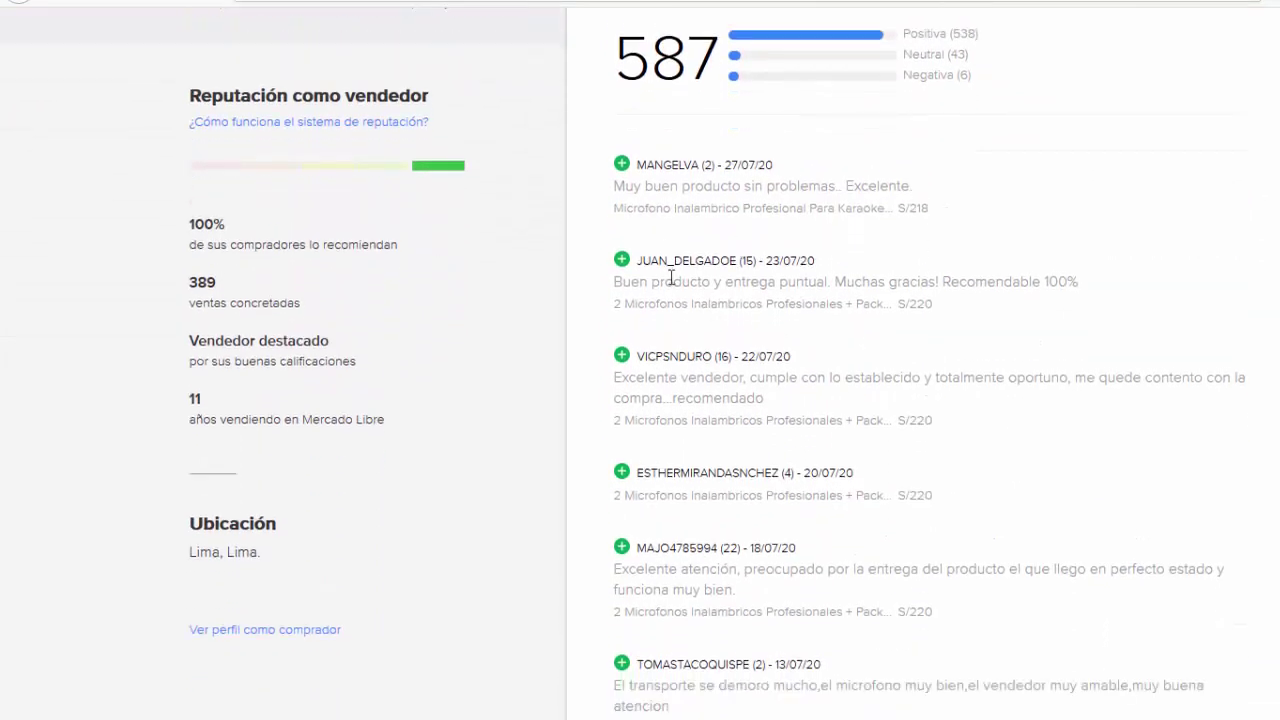
{"action": "scroll", "coordinate": [646, 278], "scroll_direction": "down", "scroll_amount": 2}
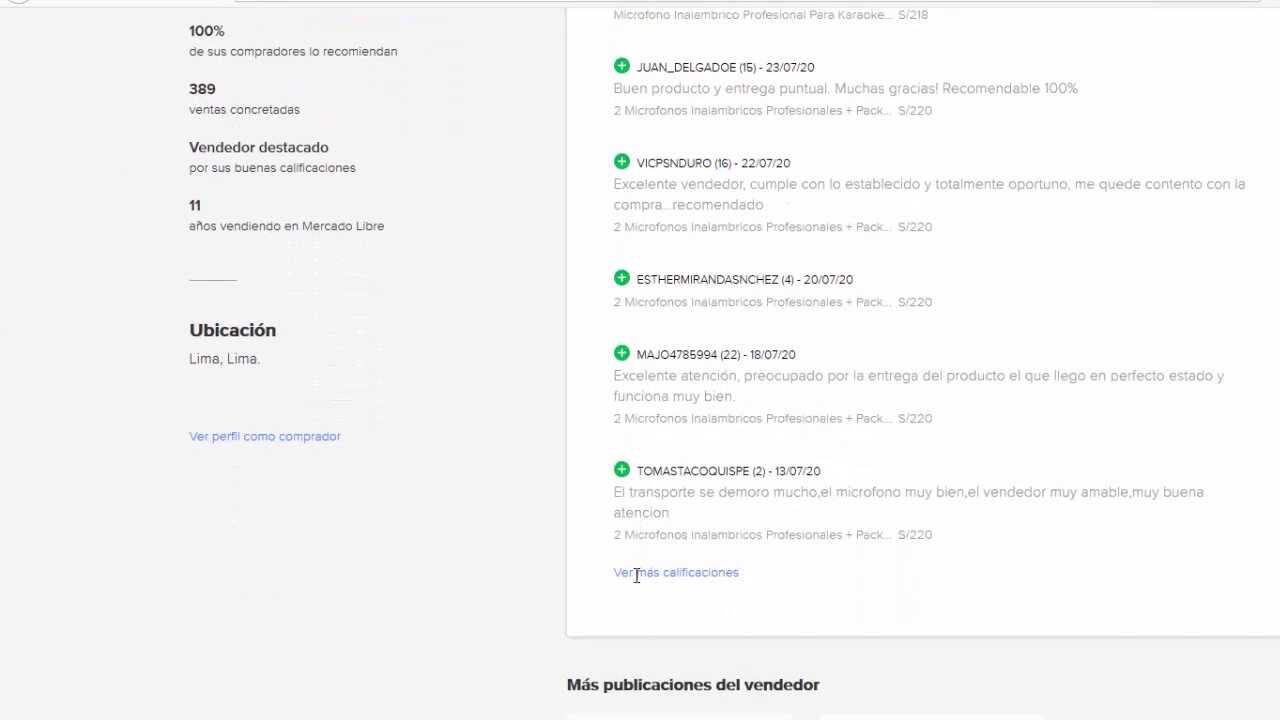
{"action": "scroll", "coordinate": [636, 576], "scroll_direction": "down", "scroll_amount": 1}
Step: Load more of the seller's ratings and read through the reviews
{"action": "left_click", "coordinate": [660, 487]}
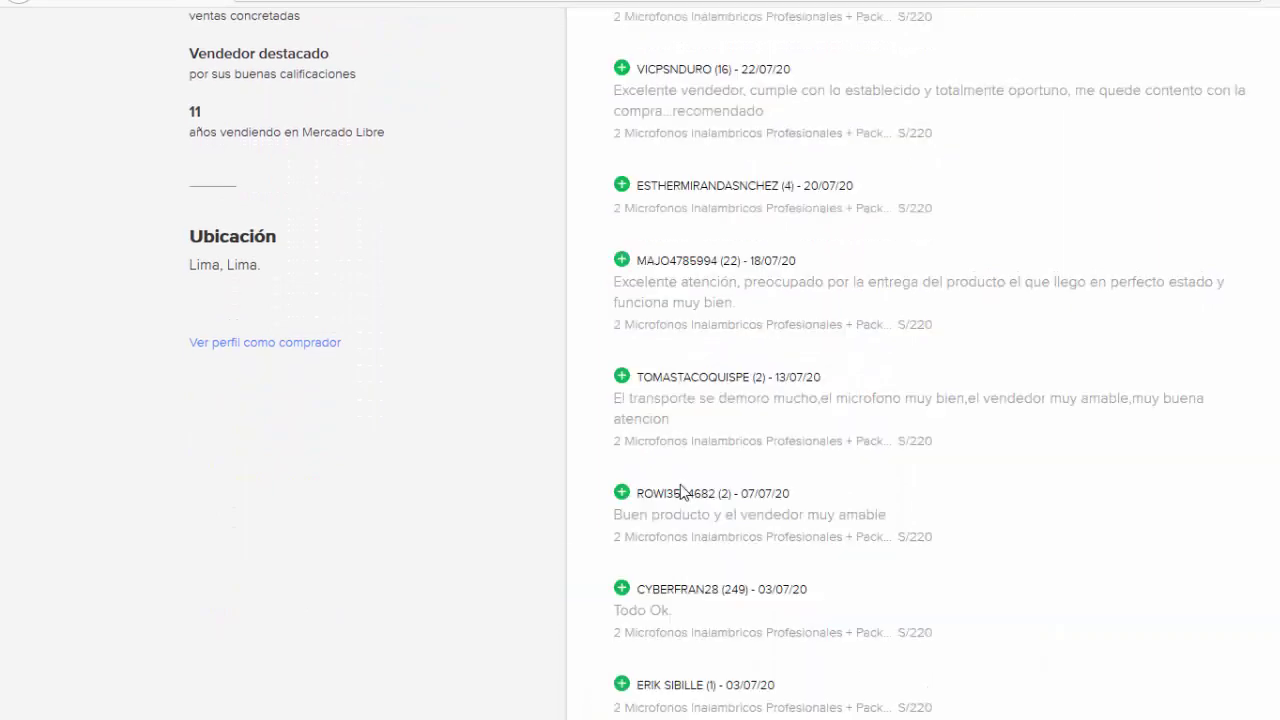
{"action": "scroll", "coordinate": [711, 486], "scroll_direction": "up", "scroll_amount": 4}
{"action": "scroll", "coordinate": [711, 477], "scroll_direction": "down", "scroll_amount": 6}
{"action": "scroll", "coordinate": [714, 480], "scroll_direction": "up", "scroll_amount": 6}
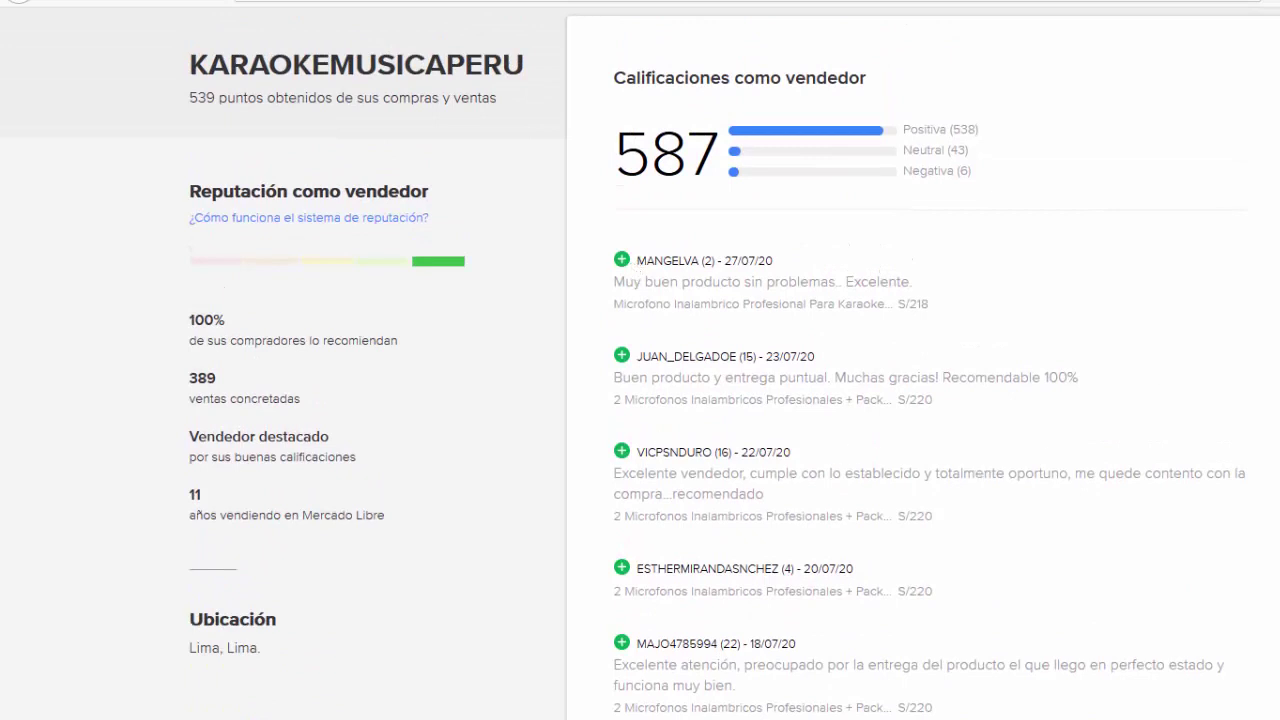
{"action": "scroll", "coordinate": [734, 400], "scroll_direction": "up", "scroll_amount": 1}
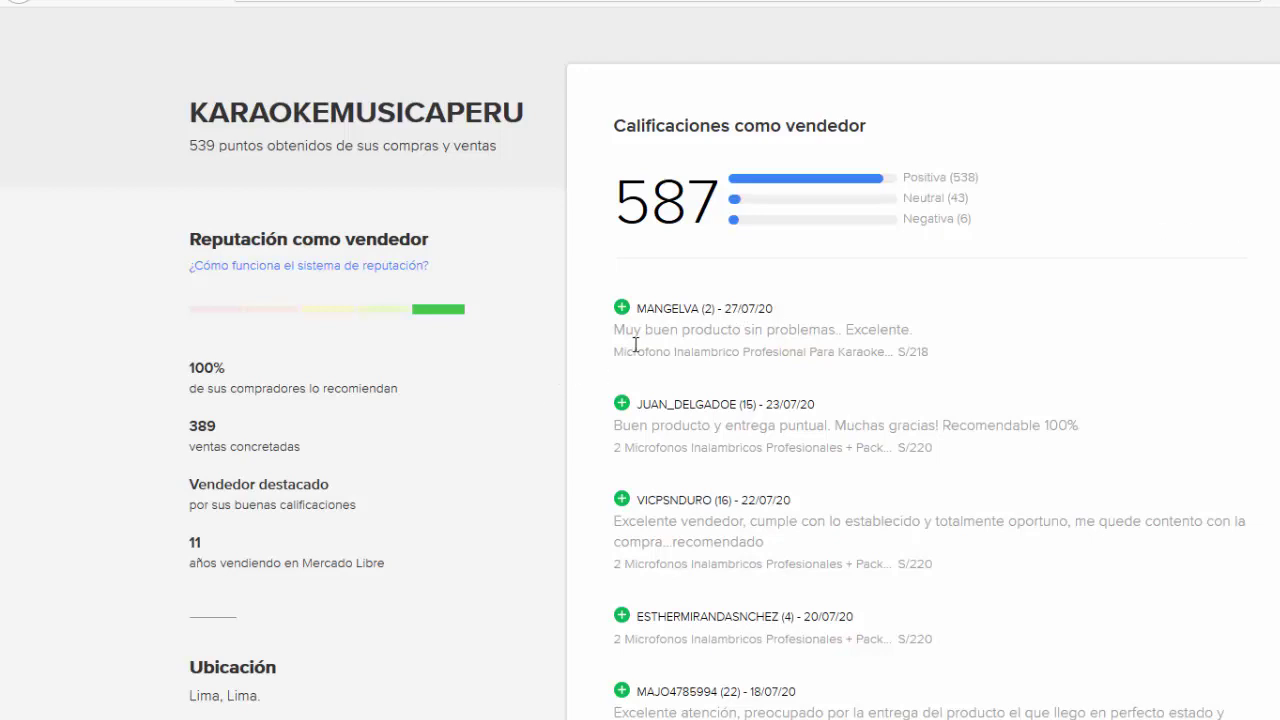
{"action": "scroll", "coordinate": [684, 423], "scroll_direction": "down", "scroll_amount": 2}
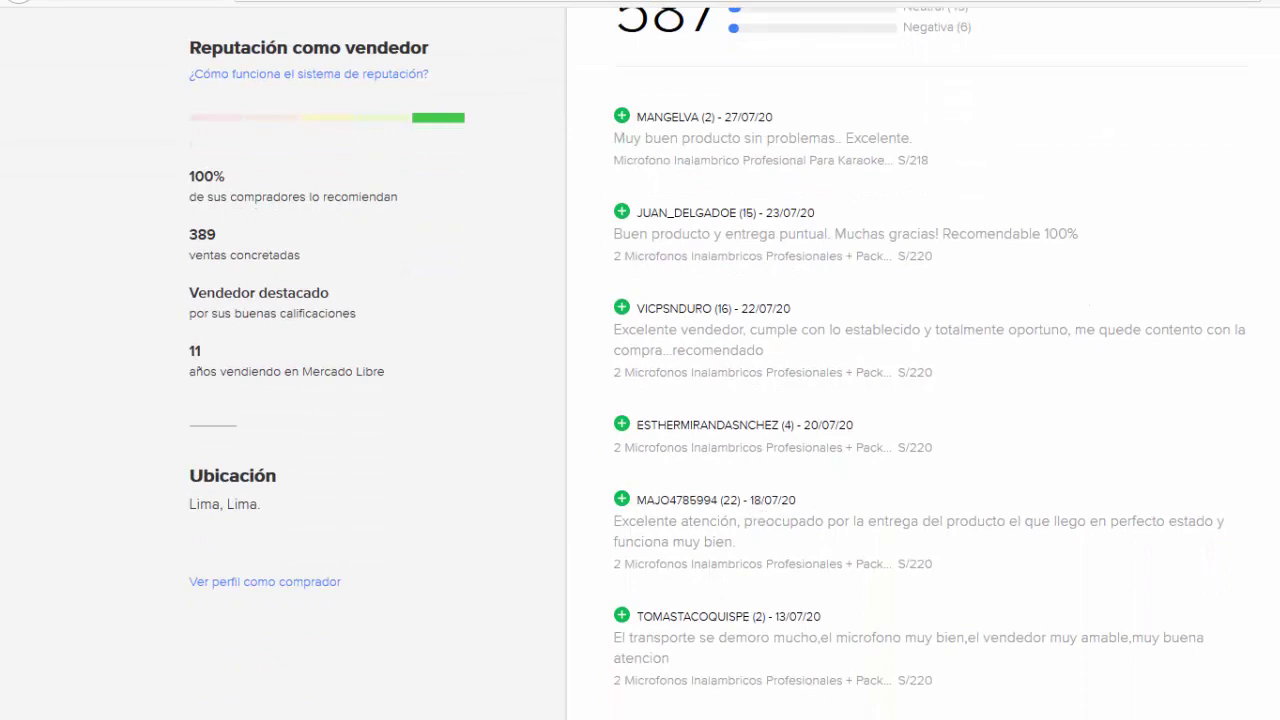
{"action": "scroll", "coordinate": [640, 360], "scroll_direction": "down", "scroll_amount": 4}
{"action": "scroll", "coordinate": [640, 360], "scroll_direction": "up", "scroll_amount": 7}
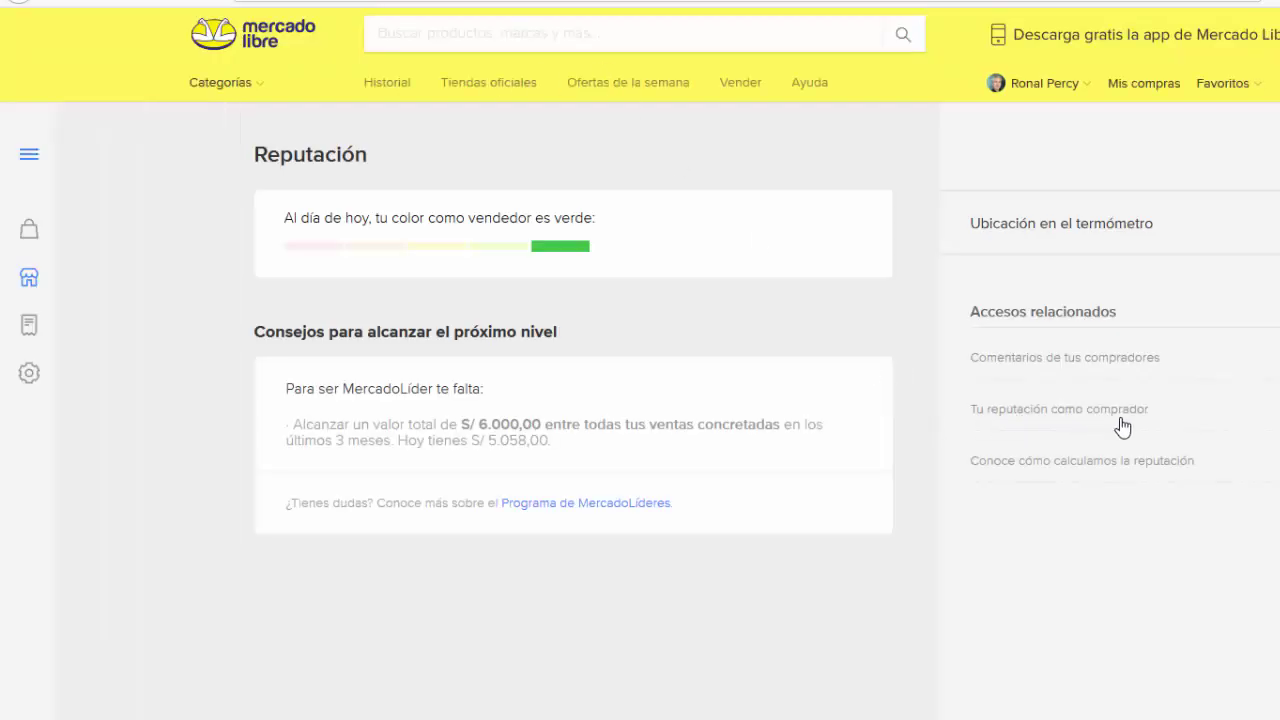
{"action": "left_click", "coordinate": [1068, 411]}
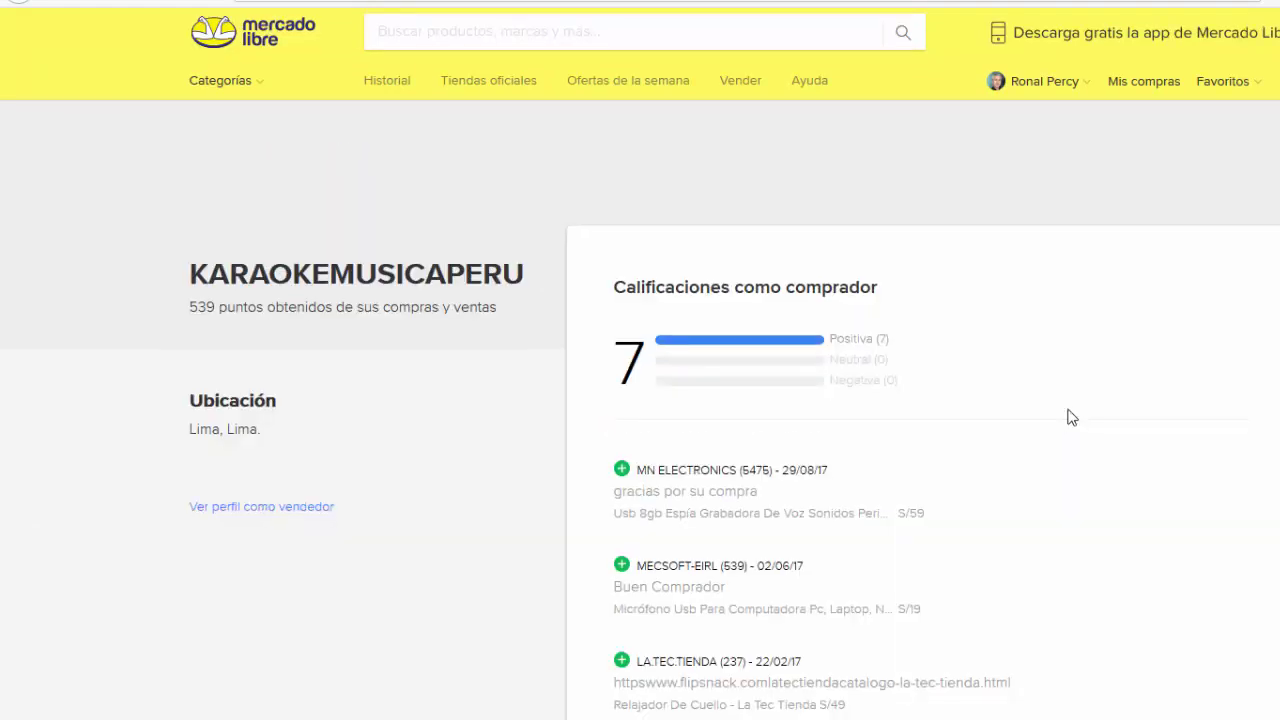
{"action": "scroll", "coordinate": [1070, 418], "scroll_direction": "down", "scroll_amount": 4}
{"action": "scroll", "coordinate": [1069, 417], "scroll_direction": "down", "scroll_amount": 3}
{"action": "scroll", "coordinate": [1069, 417], "scroll_direction": "up", "scroll_amount": 5}
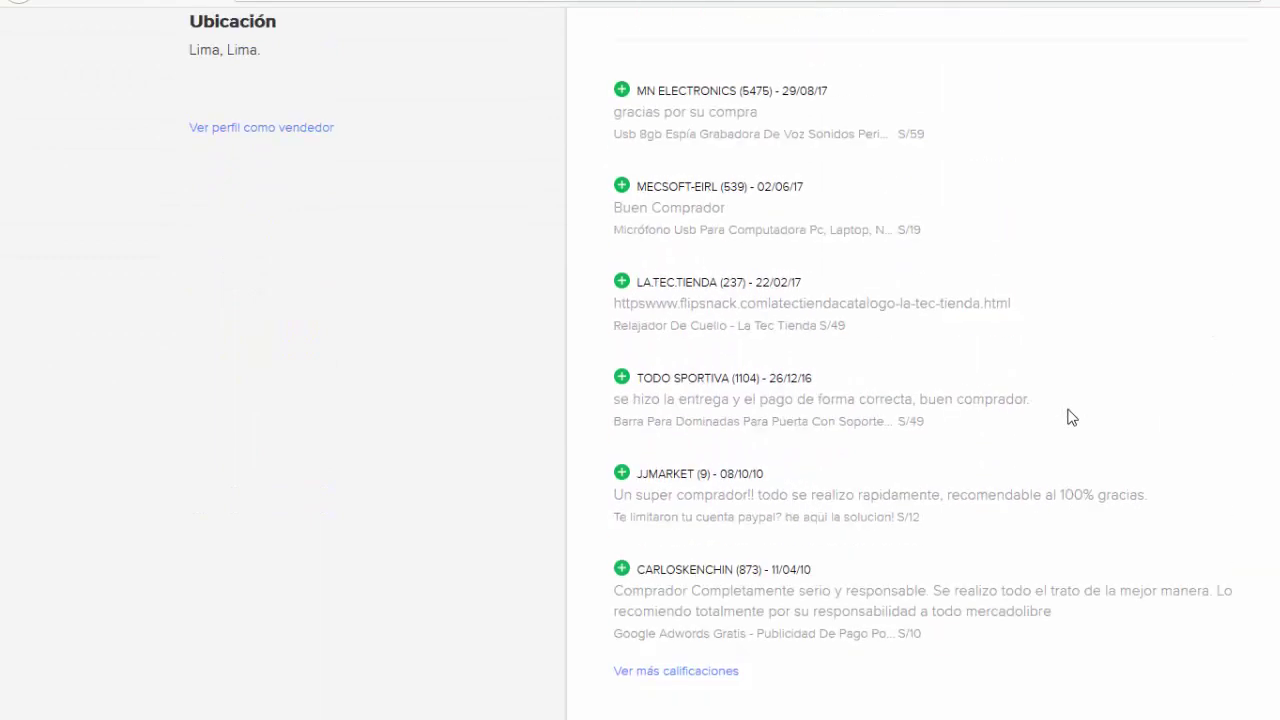
{"action": "scroll", "coordinate": [833, 466], "scroll_direction": "up", "scroll_amount": 1}
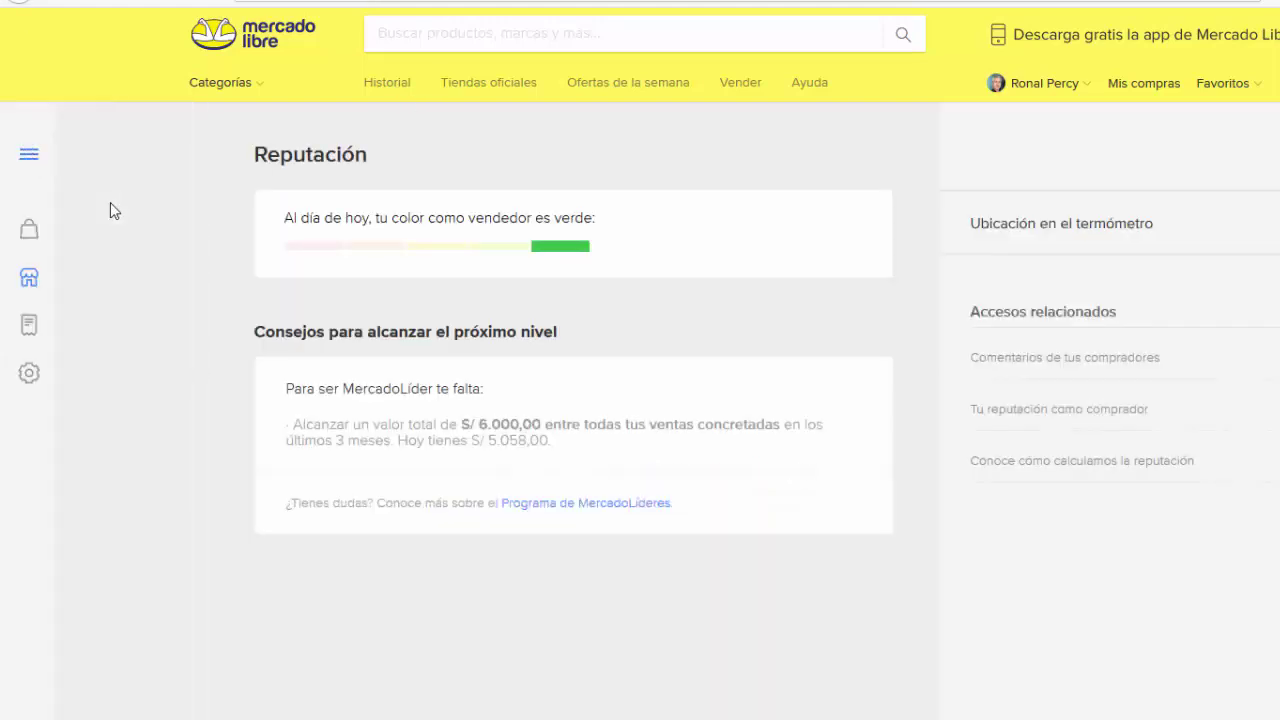
Step: Open Datos de mis interesados, which has no interested users yet, and expand Configuración
{"action": "left_click", "coordinate": [25, 156]}
{"action": "left_click", "coordinate": [94, 487]}
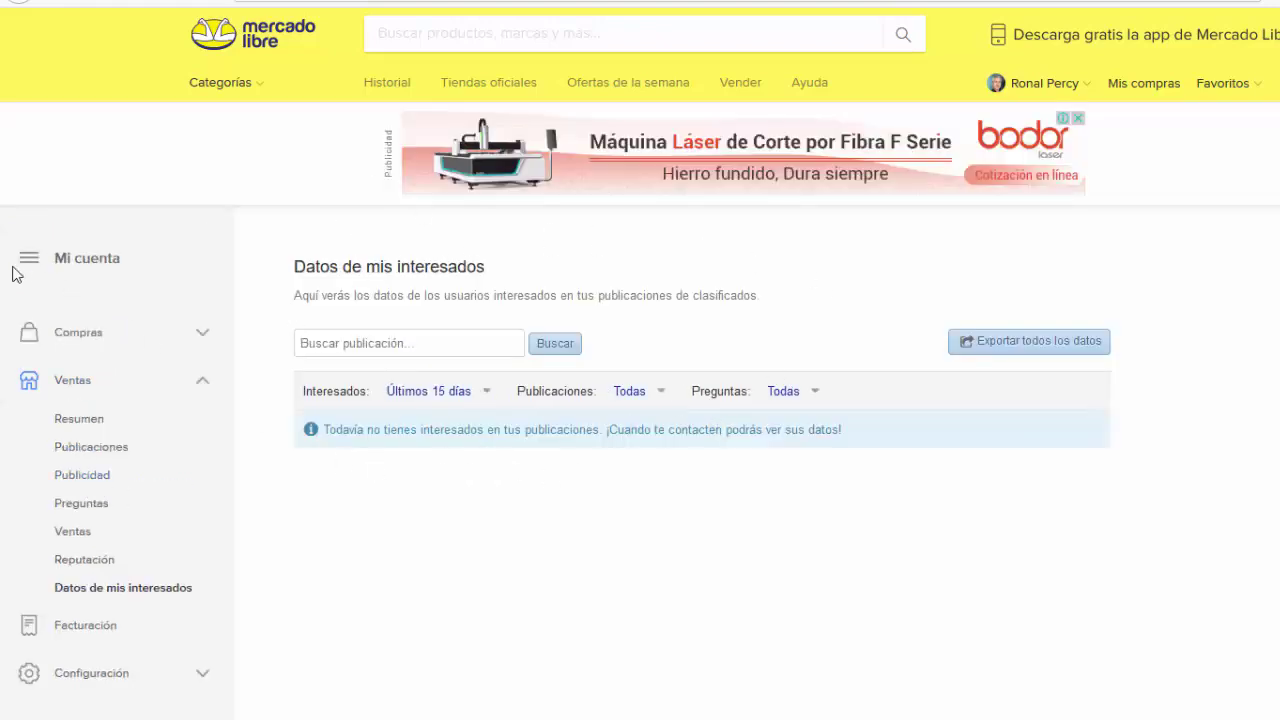
{"action": "scroll", "coordinate": [108, 600], "scroll_direction": "down", "scroll_amount": 1}
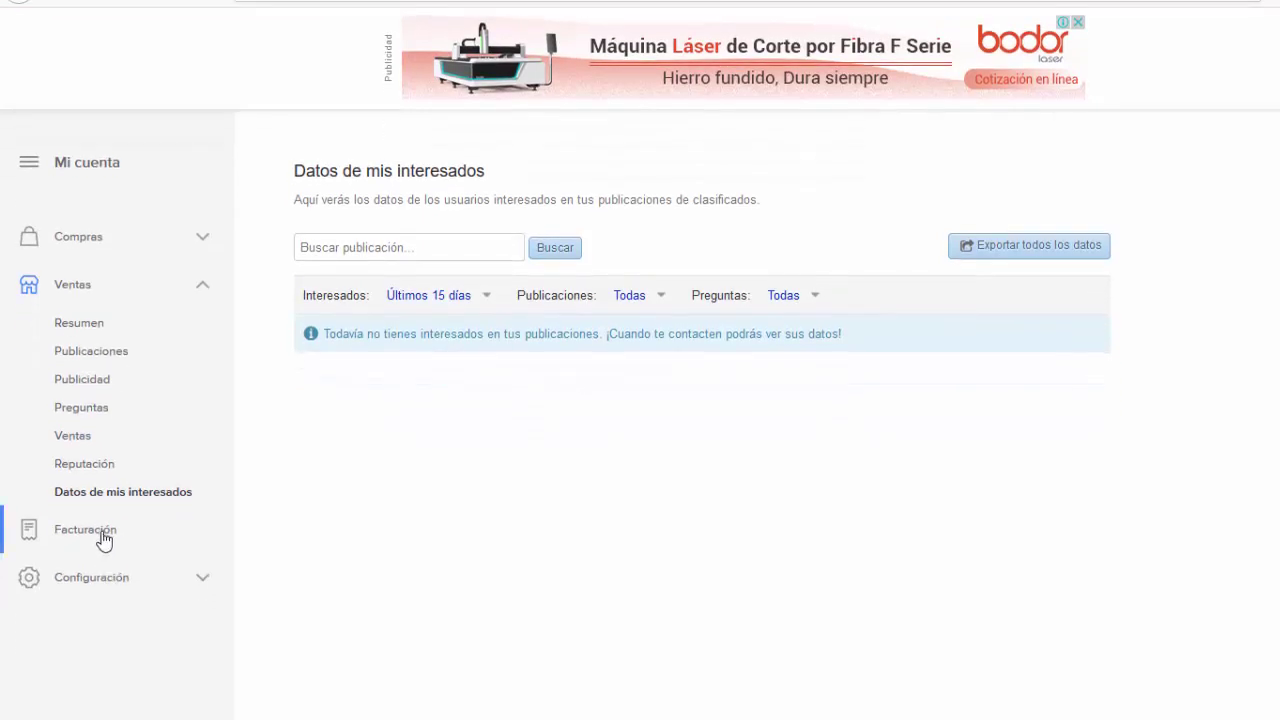
{"action": "scroll", "coordinate": [167, 509], "scroll_direction": "up", "scroll_amount": 1}
{"action": "scroll", "coordinate": [167, 509], "scroll_direction": "down", "scroll_amount": 2}
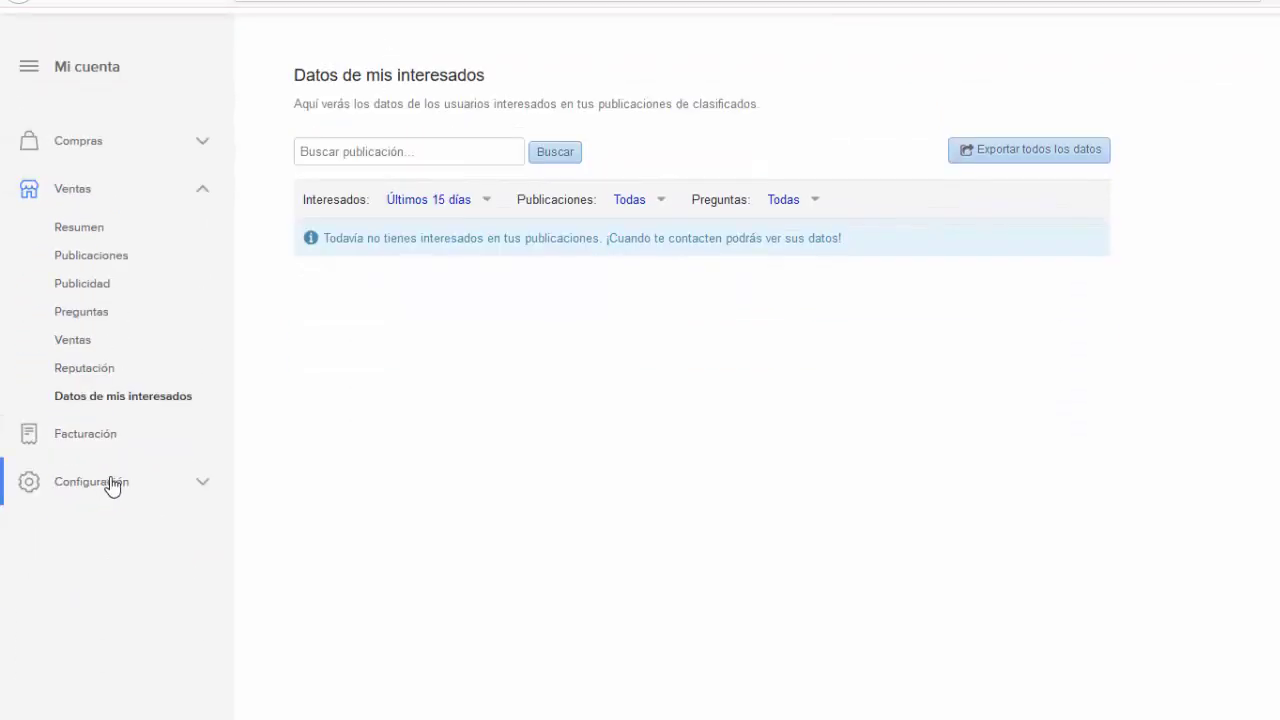
{"action": "left_click", "coordinate": [203, 490]}
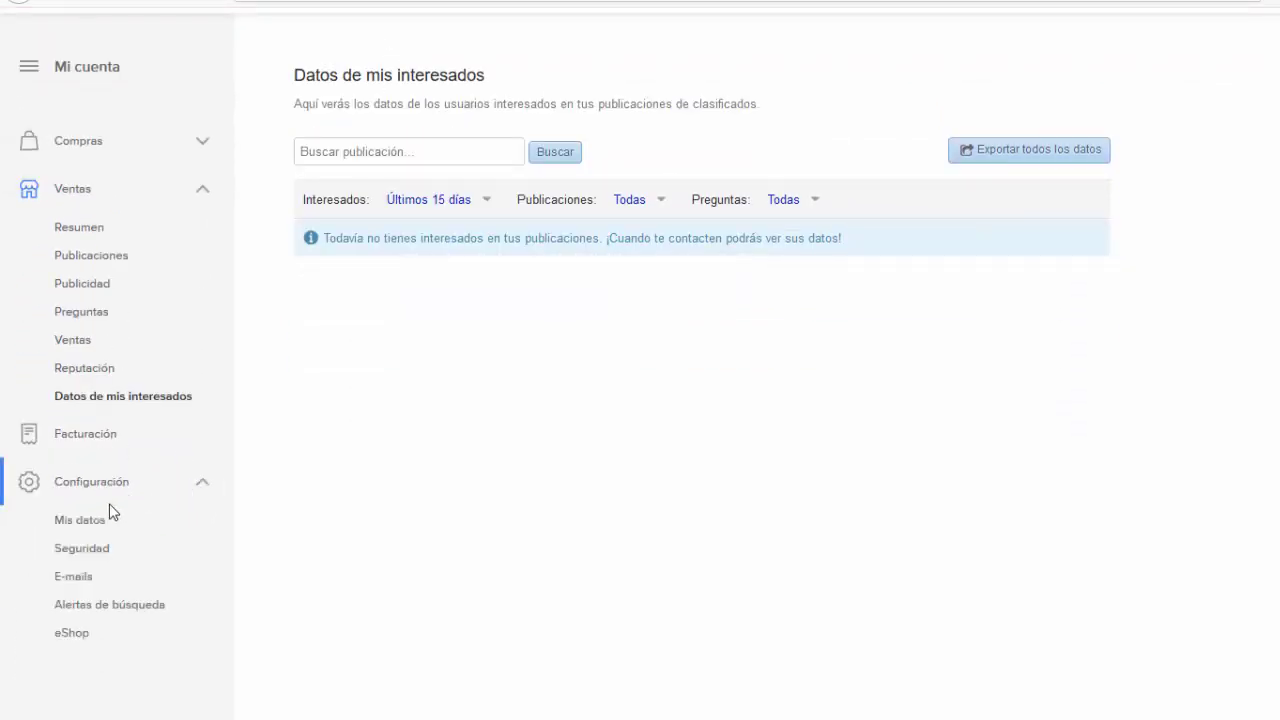
Step: Review the Mis datos page, then open the E-mails notification preferences
{"action": "left_click", "coordinate": [89, 528]}
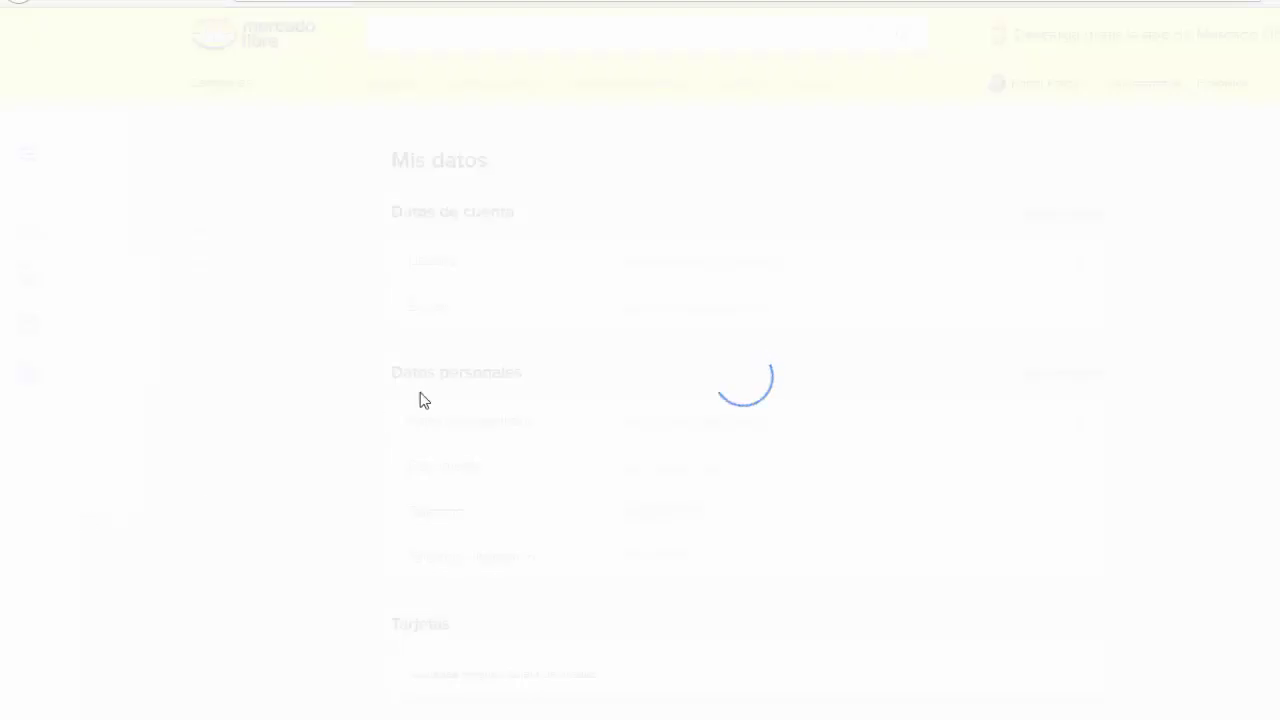
{"action": "scroll", "coordinate": [825, 425], "scroll_direction": "down", "scroll_amount": 1}
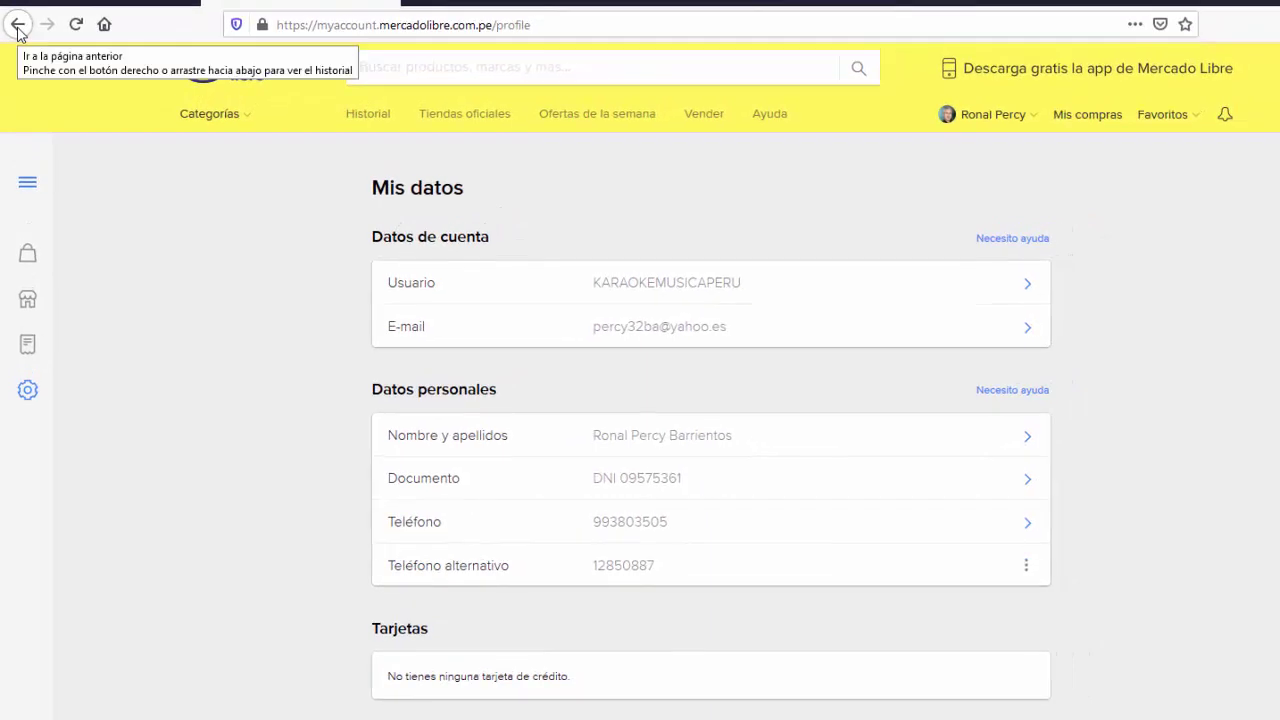
{"action": "left_click", "coordinate": [27, 173]}
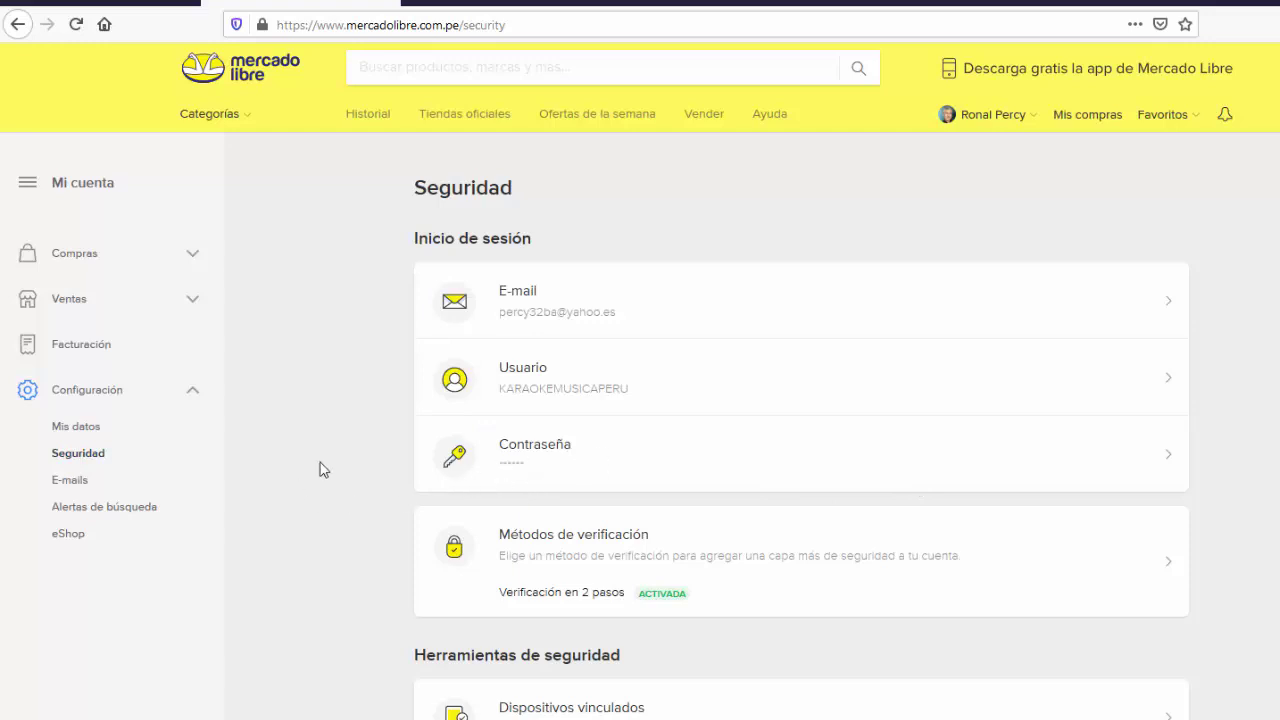
{"action": "left_click", "coordinate": [80, 482]}
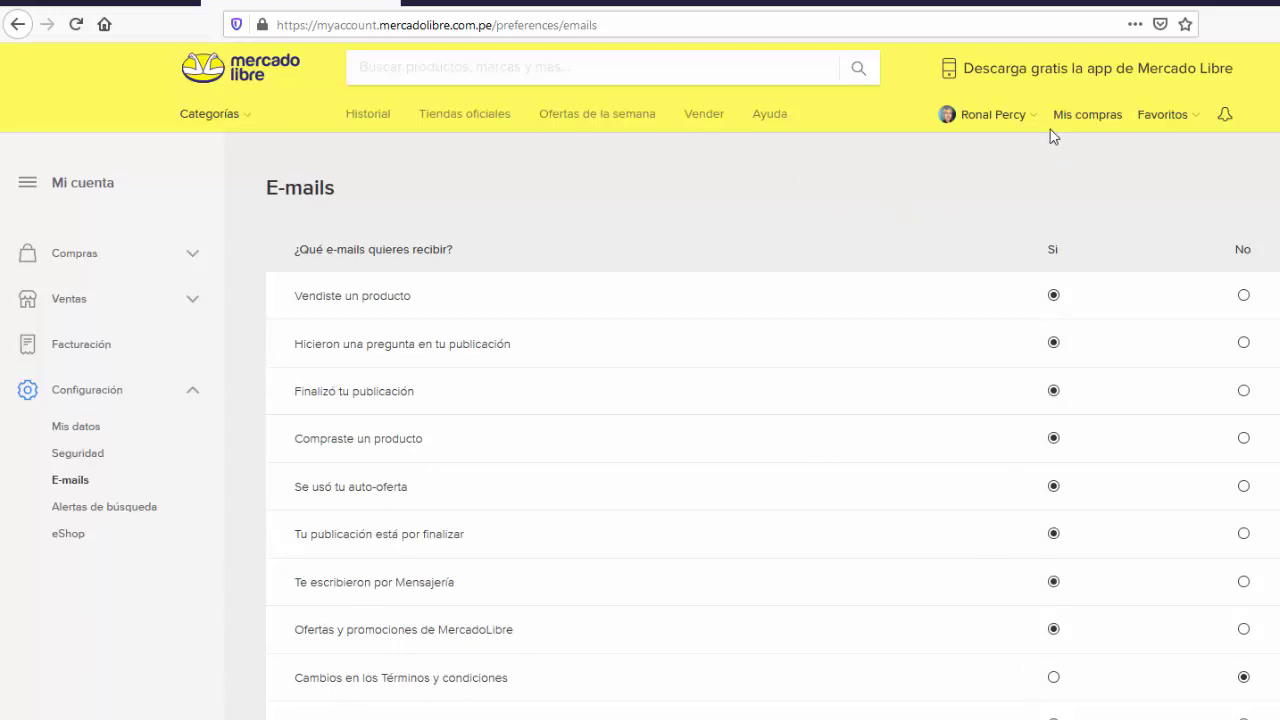
{"action": "mouse_move", "coordinate": [1038, 122]}
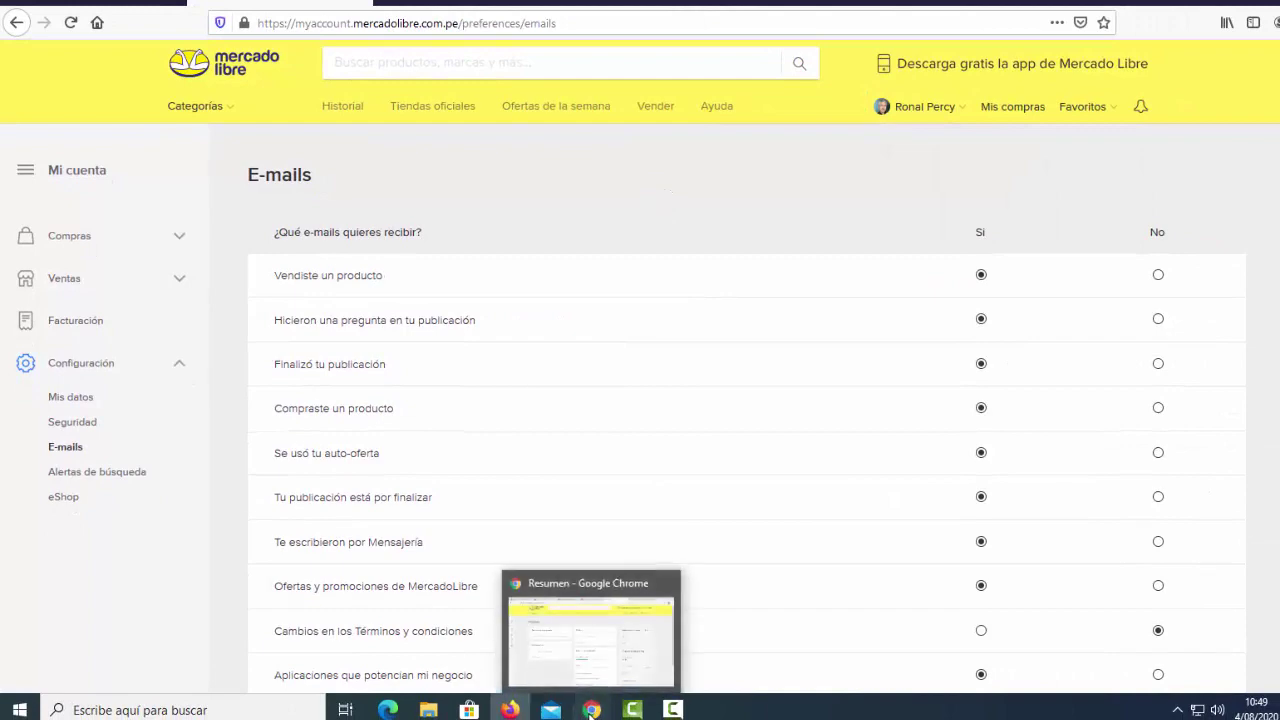
{"action": "left_click", "coordinate": [591, 710]}
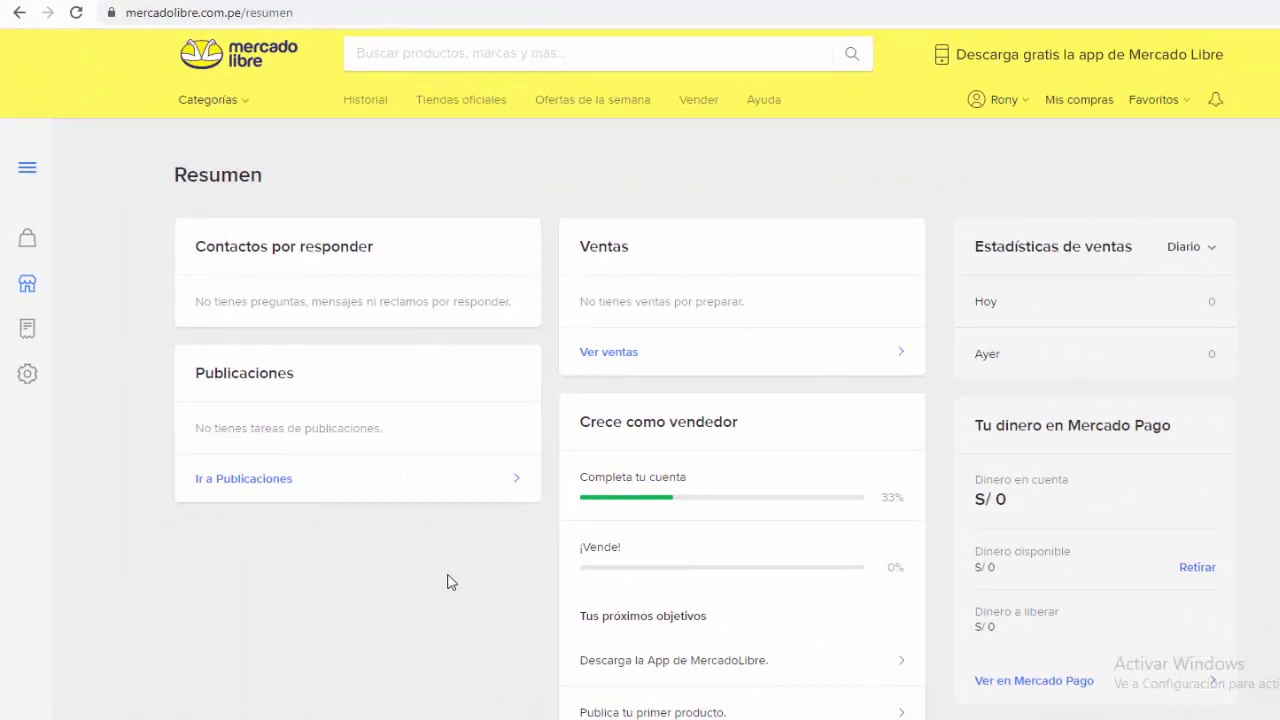
Step: Start a new Productos listing up to the title step, then switch to the Word document
{"action": "left_click", "coordinate": [699, 101]}
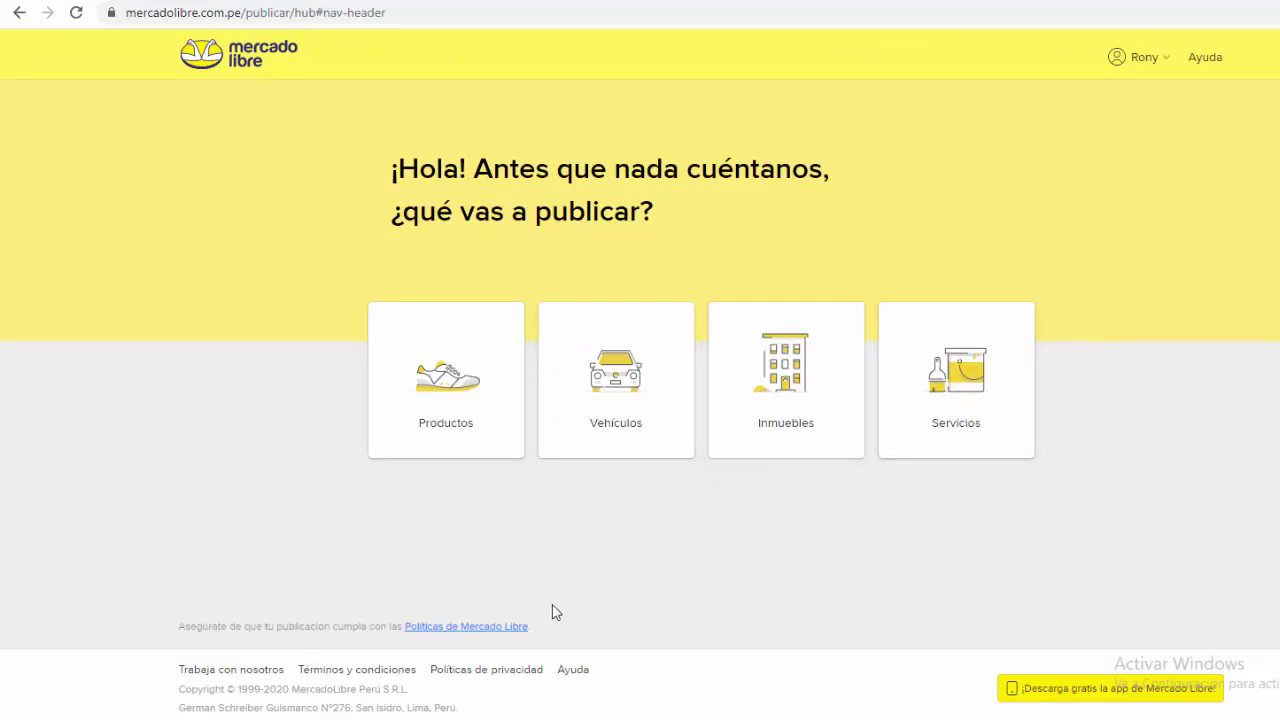
{"action": "left_click", "coordinate": [444, 382]}
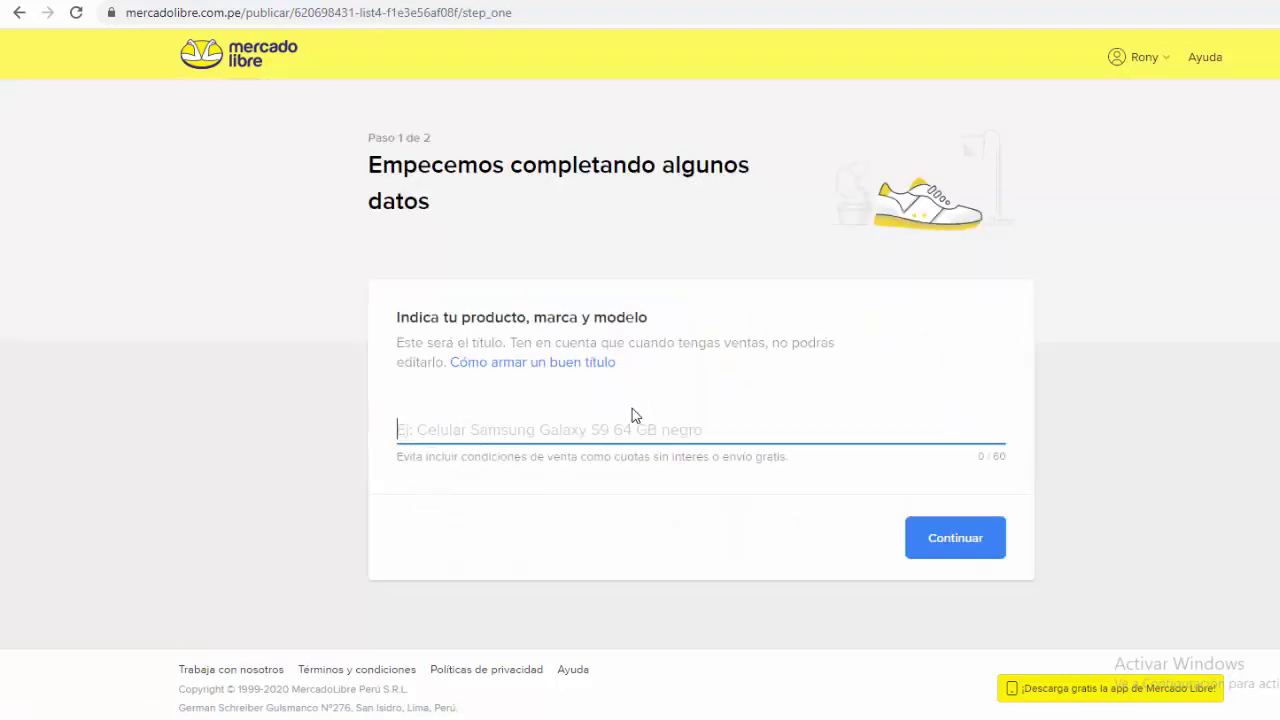
{"action": "key", "text": "alt+Tab"}
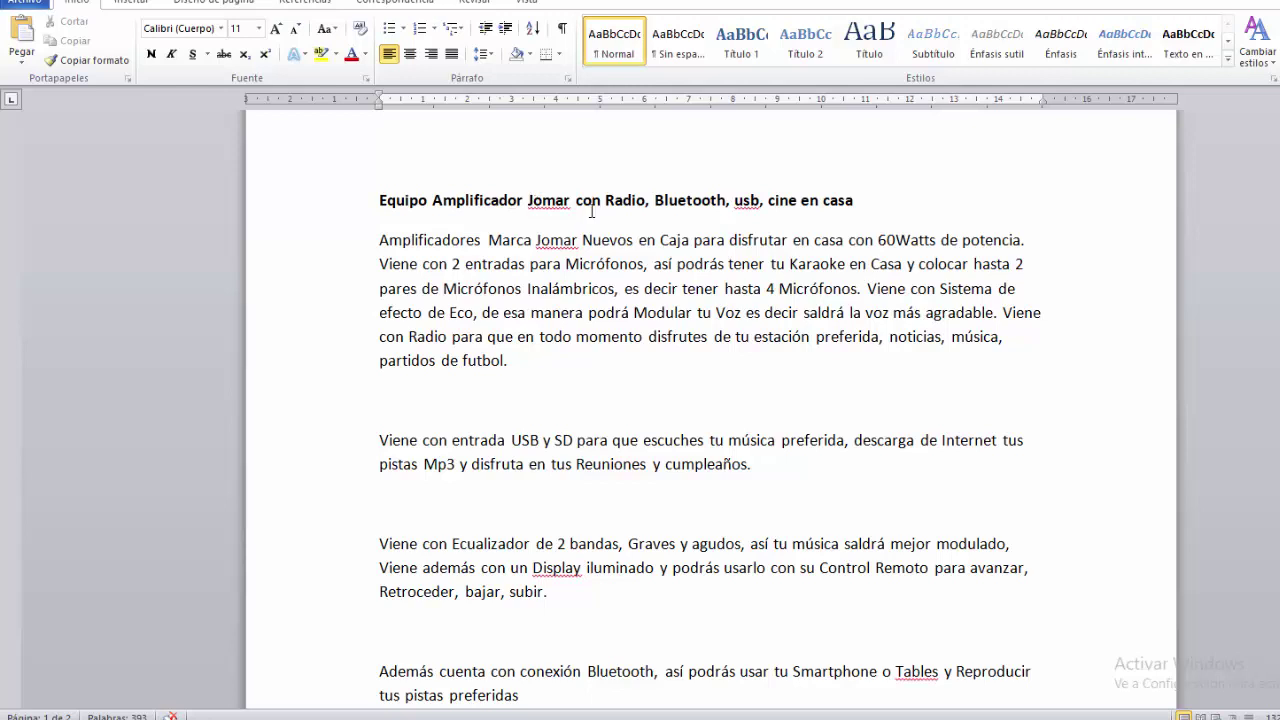
Step: Copy the line 'Equipo Amplificador Jomar con Radio, Bluetooth, usb, cine en casa' from Word
{"action": "left_click_drag", "start_coordinate": [864, 200], "coordinate": [415, 212]}
{"action": "right_click", "coordinate": [418, 206]}
{"action": "left_click", "coordinate": [462, 234]}
Step: Paste and trim the title to 'Equipo Amplificador Jomar Radio Bluetooth, usb, cine en casa'
{"action": "key", "text": "alt+Tab"}
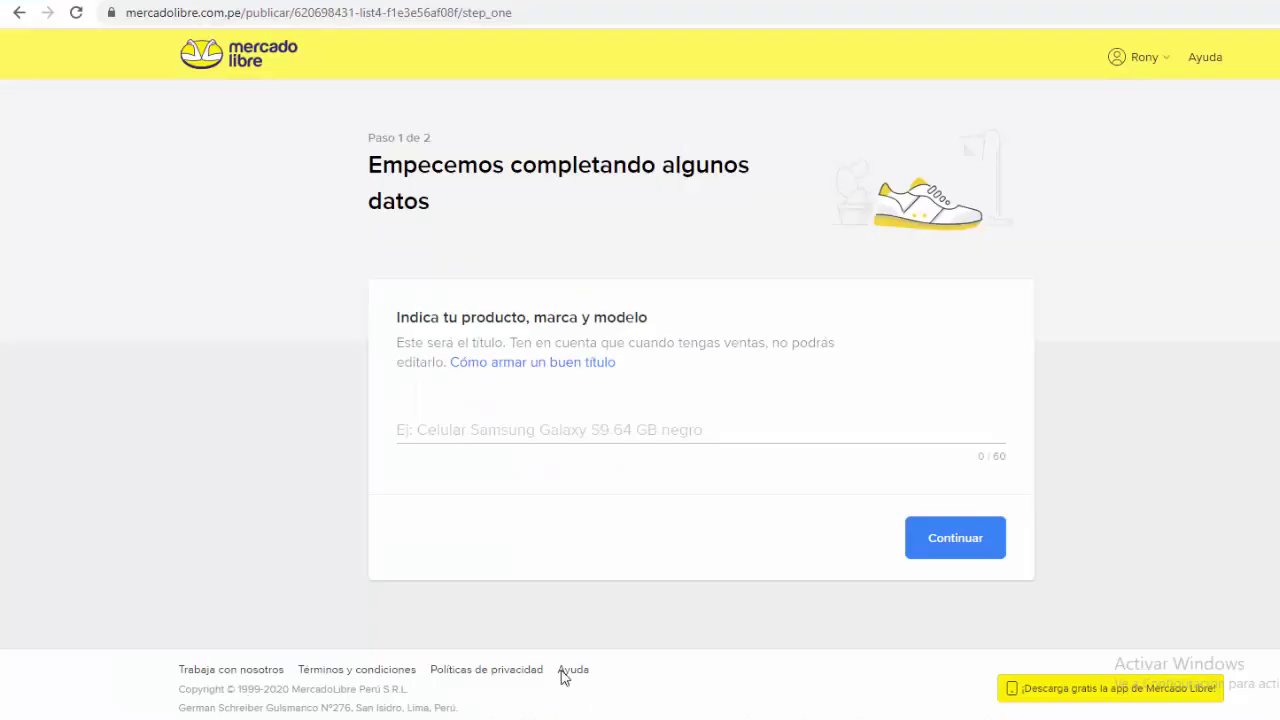
{"action": "left_click", "coordinate": [425, 440]}
{"action": "right_click", "coordinate": [433, 436]}
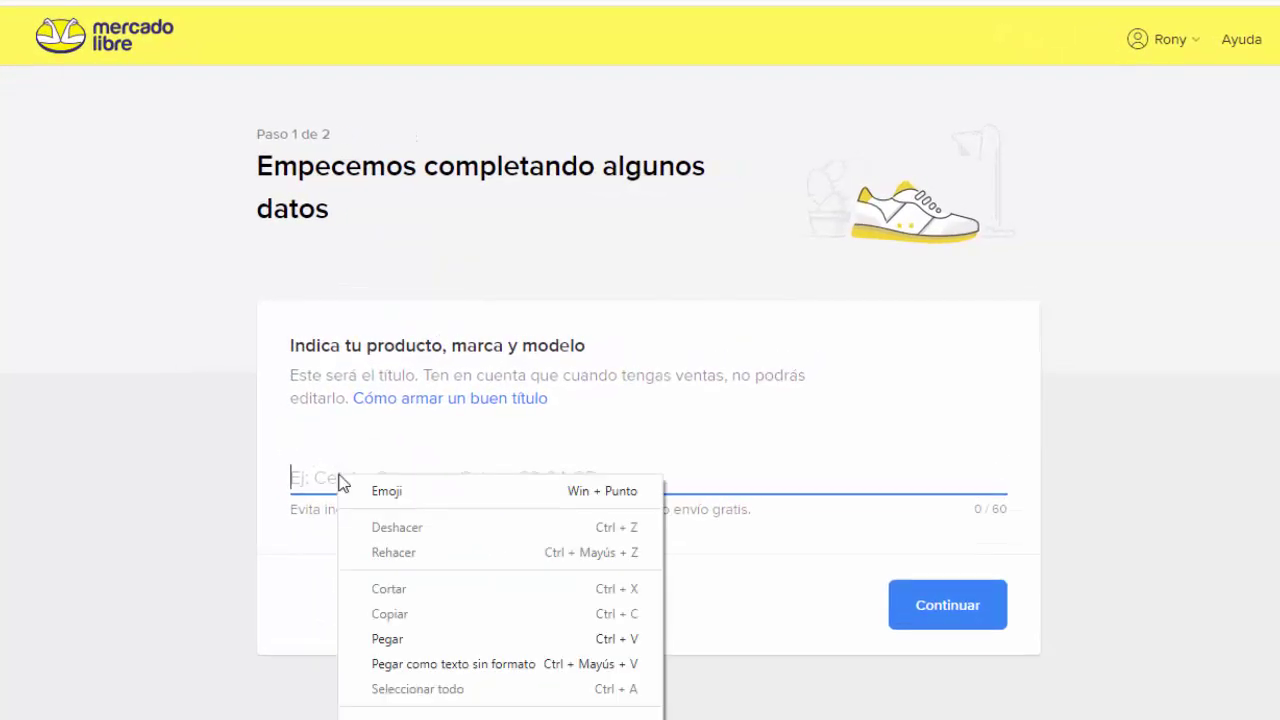
{"action": "left_click", "coordinate": [392, 638]}
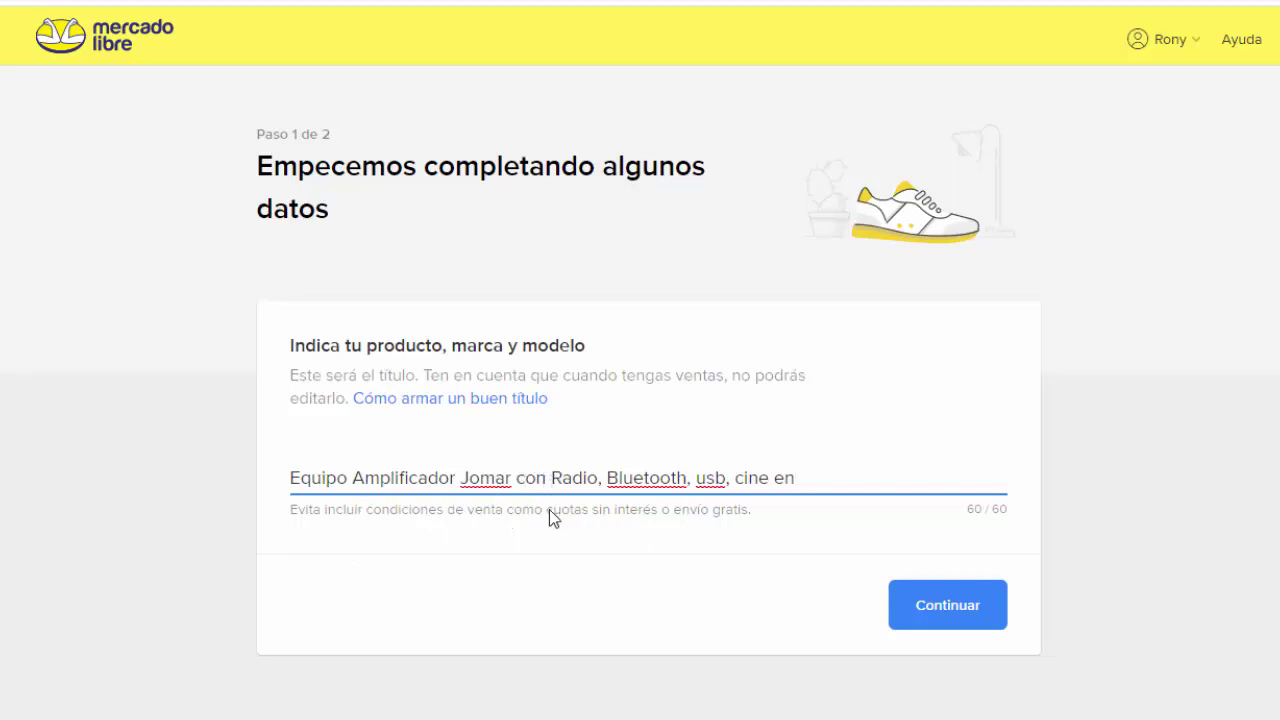
{"action": "key", "text": "BackSpace"}
{"action": "key", "text": "BackSpace"}
{"action": "key", "text": "BackSpace"}
{"action": "key", "text": "BackSpace"}
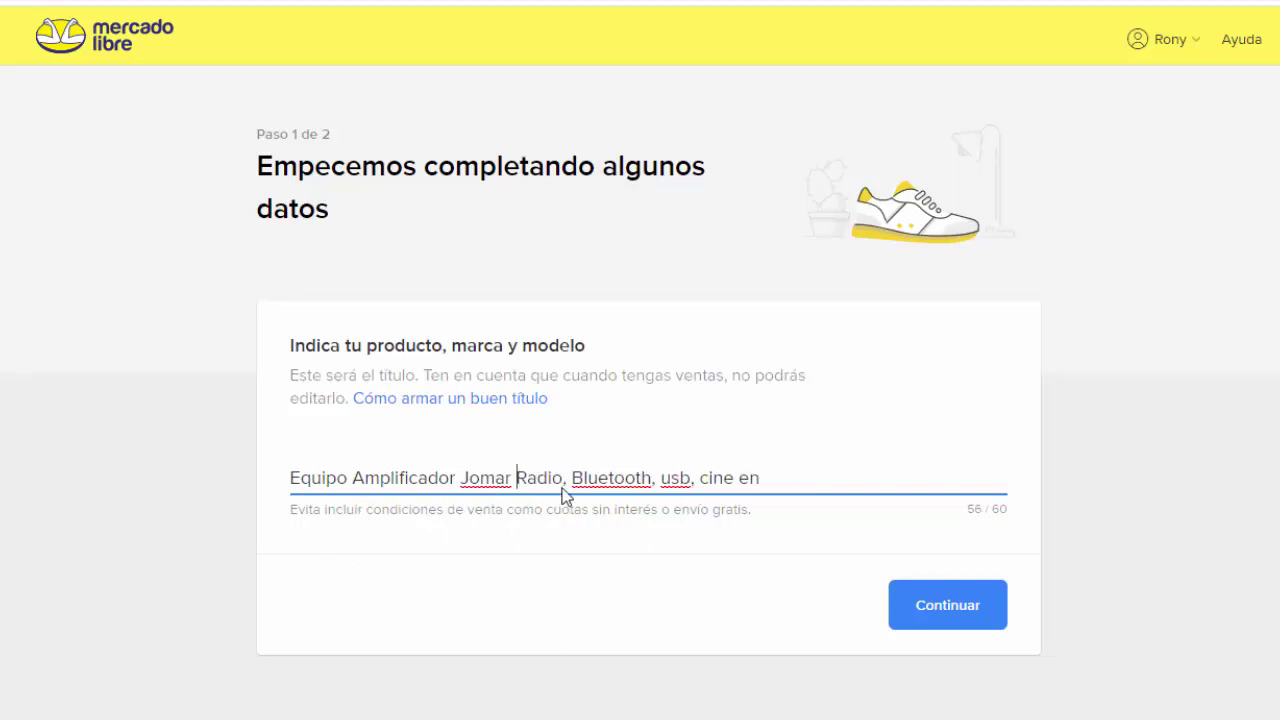
{"action": "left_click", "coordinate": [568, 482]}
{"action": "key", "text": "BackSpace"}
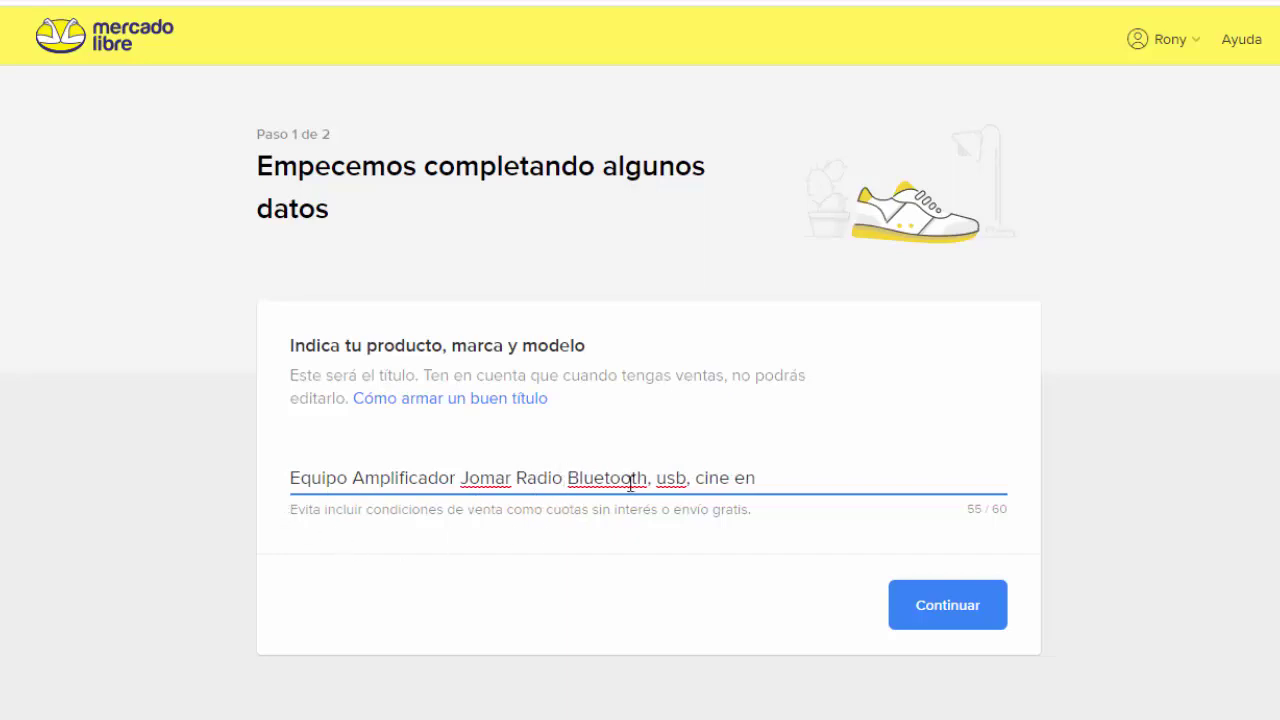
{"action": "left_click", "coordinate": [769, 478]}
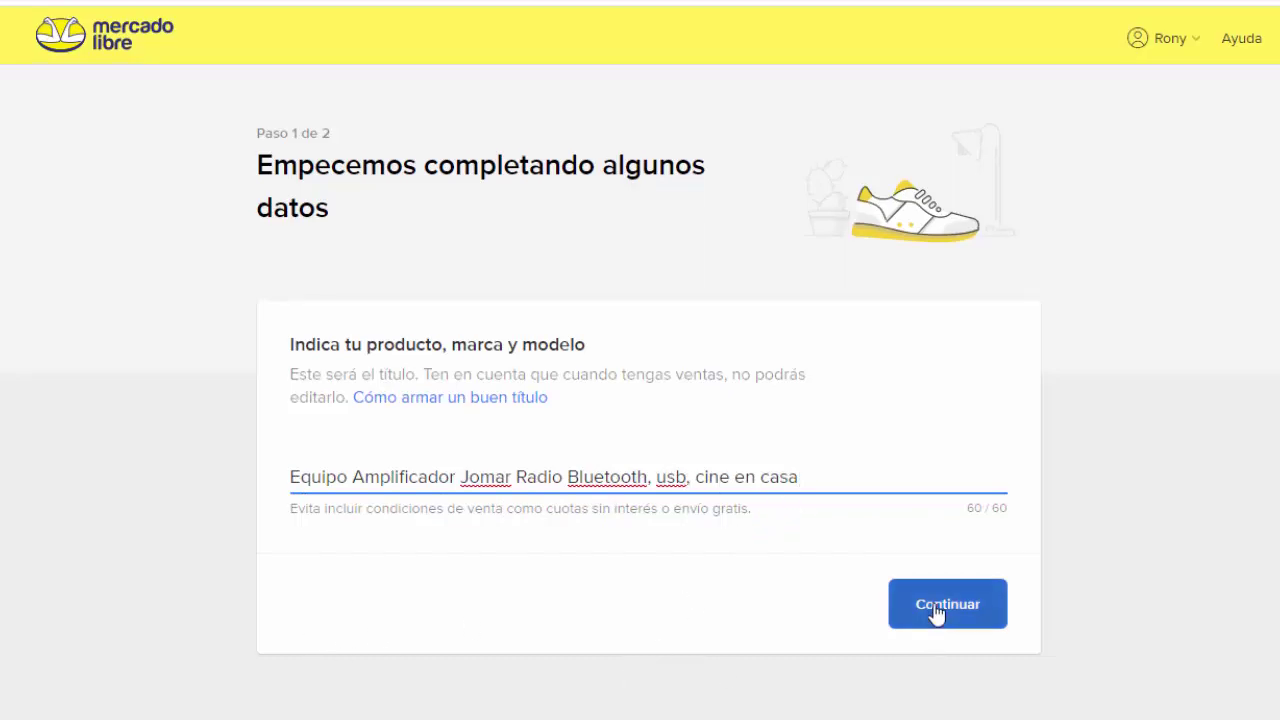
Step: Continue and choose the Amplificadores de audio category
{"action": "left_click", "coordinate": [931, 609]}
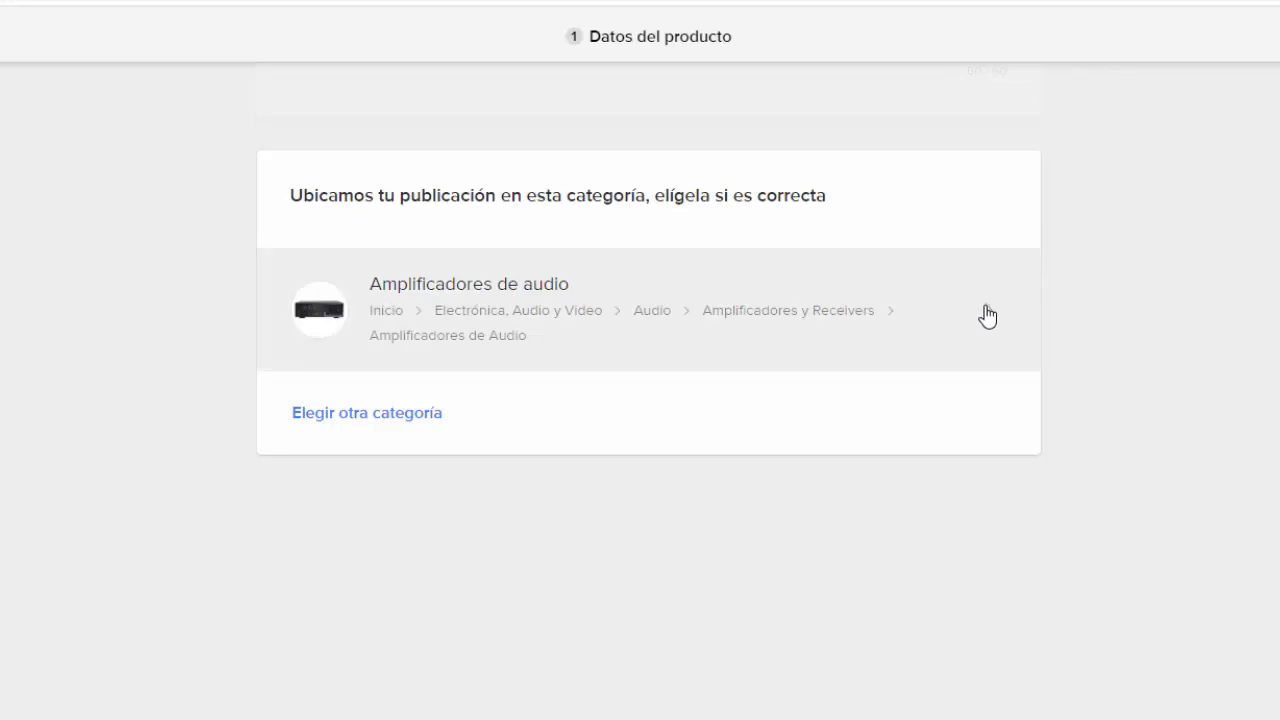
{"action": "left_click", "coordinate": [988, 316]}
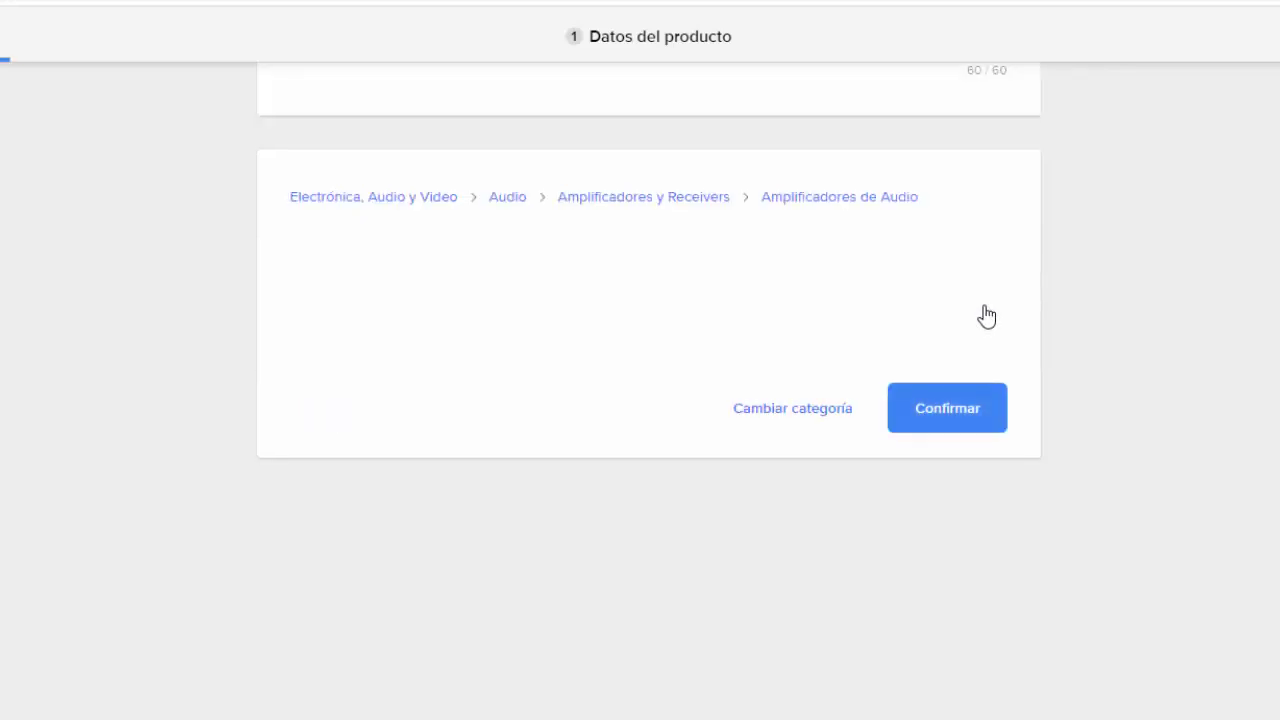
{"action": "left_click", "coordinate": [948, 402]}
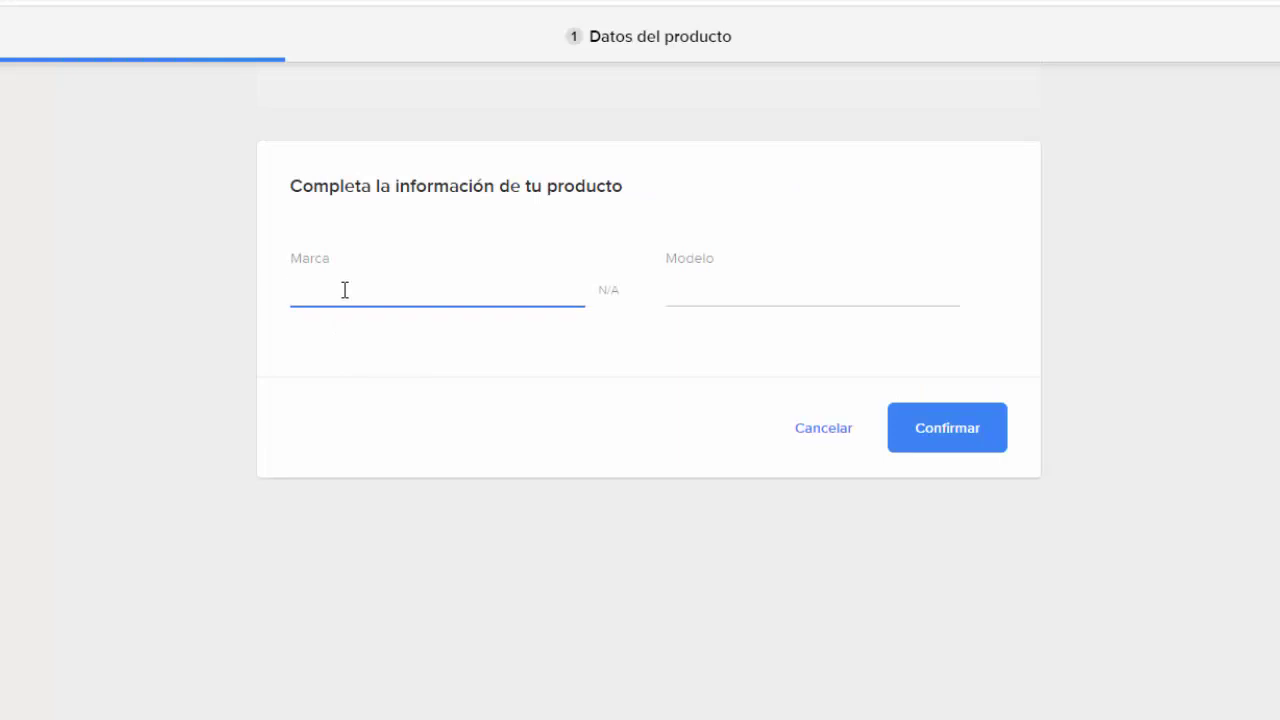
Step: Enter brand Jomar and model JO-008BT and confirm them
{"action": "type", "text": "Jomar"}
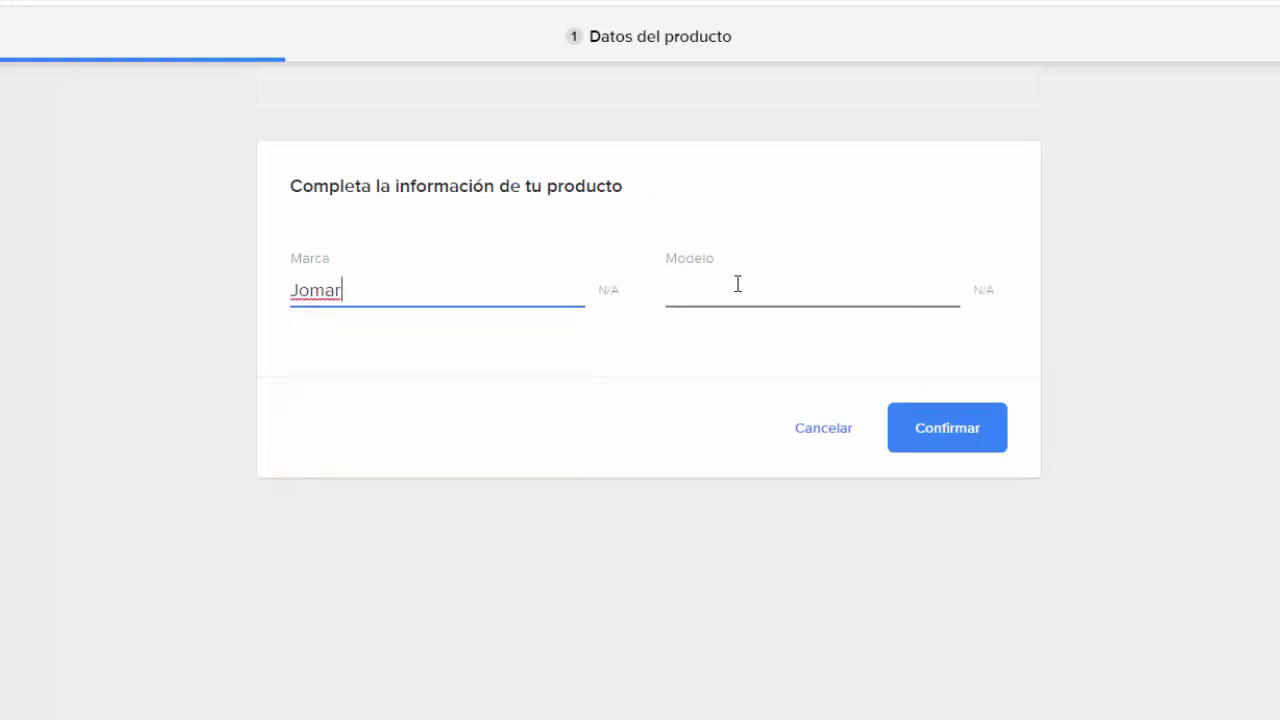
{"action": "left_click", "coordinate": [738, 285]}
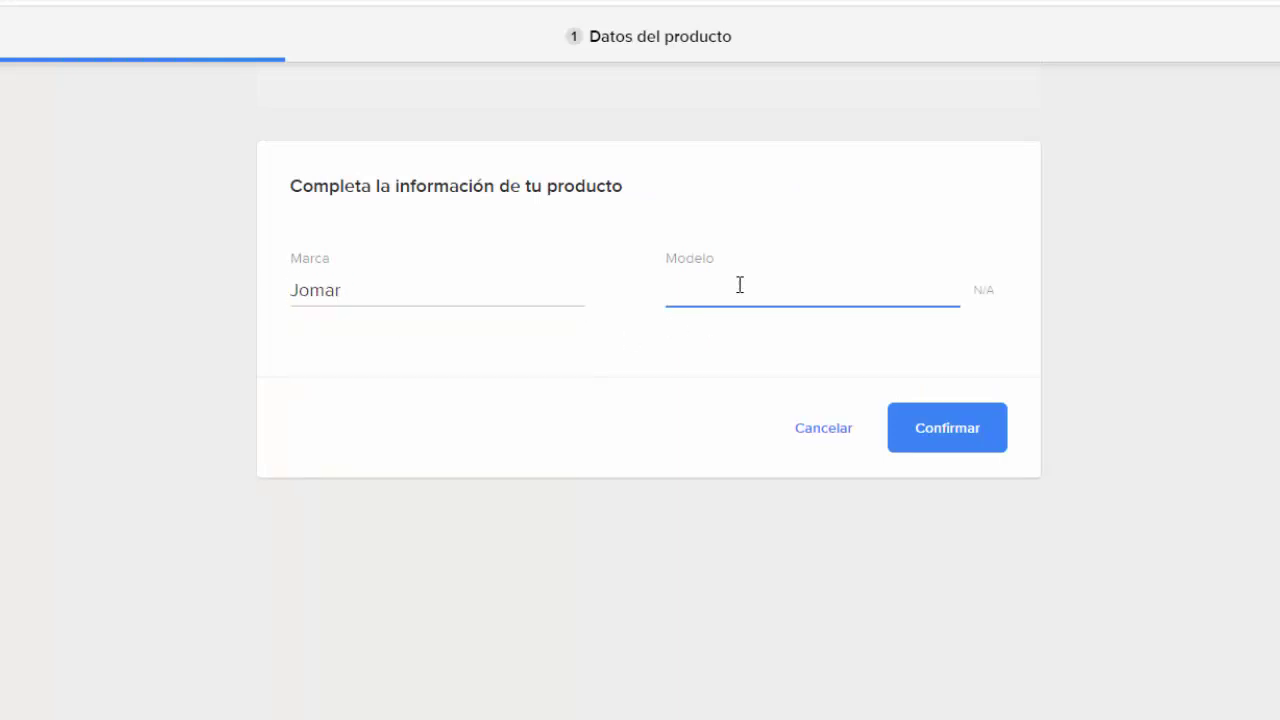
{"action": "type", "text": "JO-008BT"}
{"action": "left_click", "coordinate": [926, 434]}
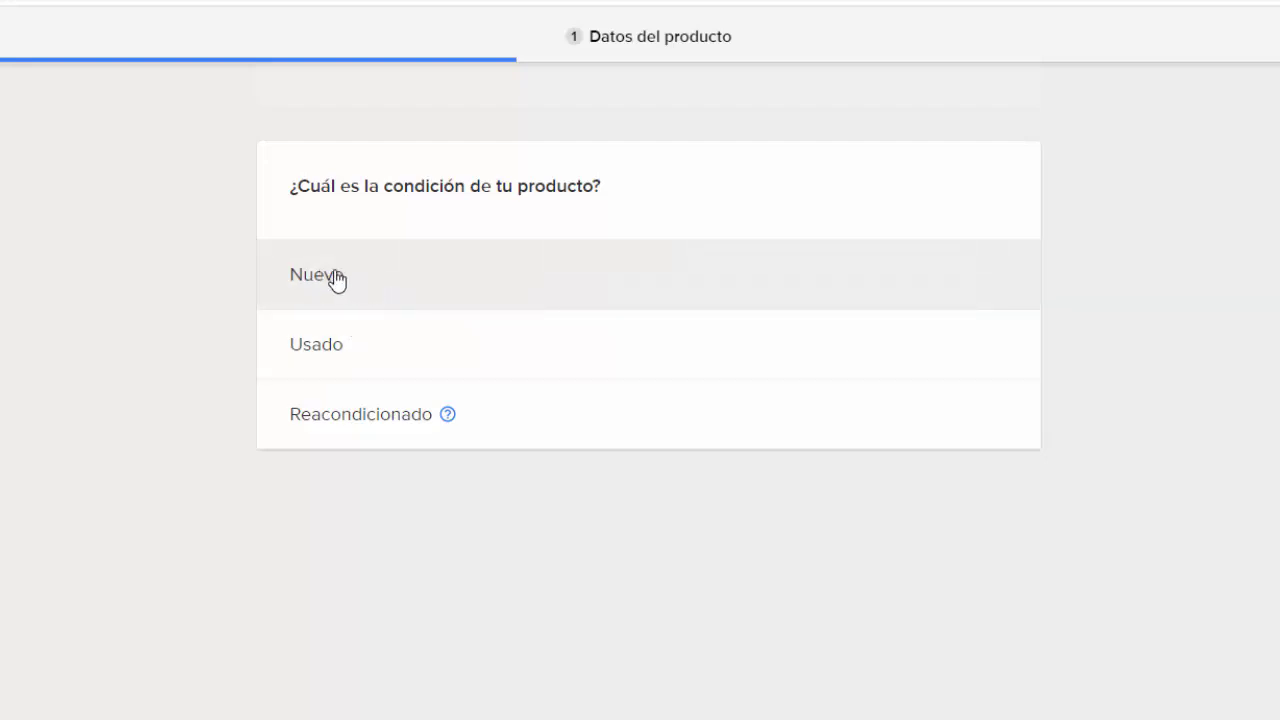
Step: Mark the amplifier as Nuevo and add the colour Negro
{"action": "left_click", "coordinate": [341, 283]}
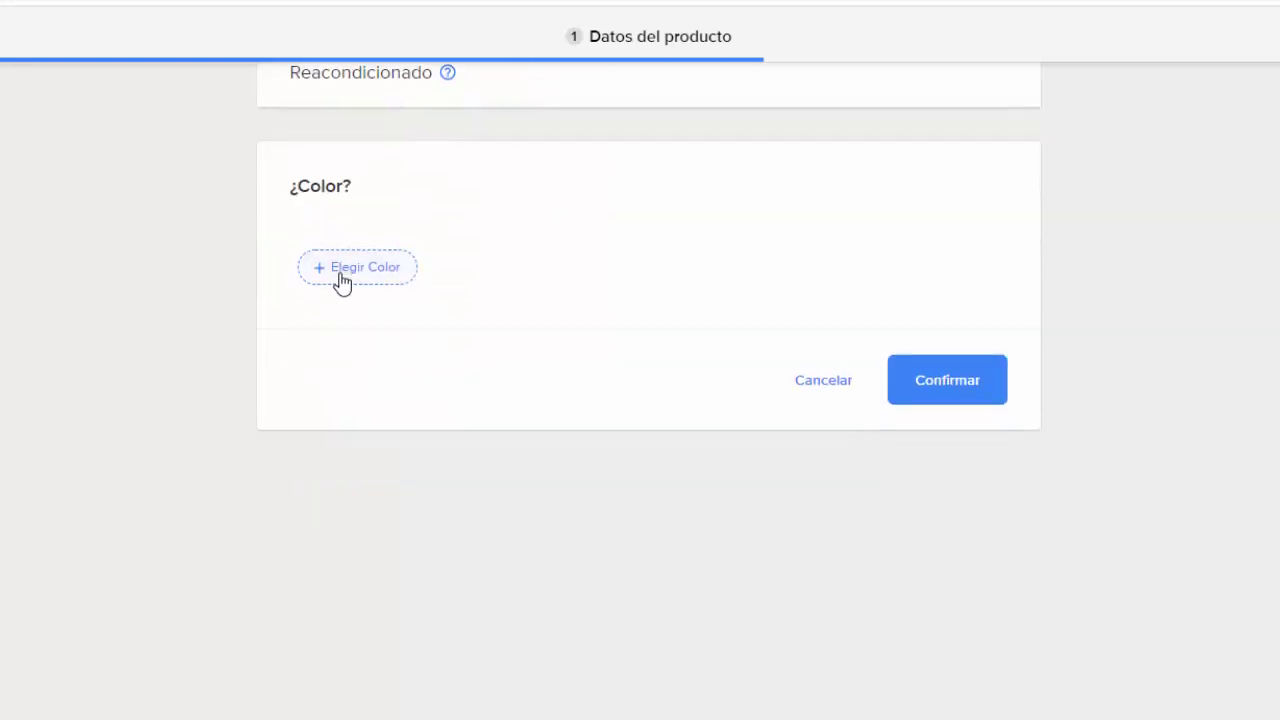
{"action": "left_click", "coordinate": [330, 272]}
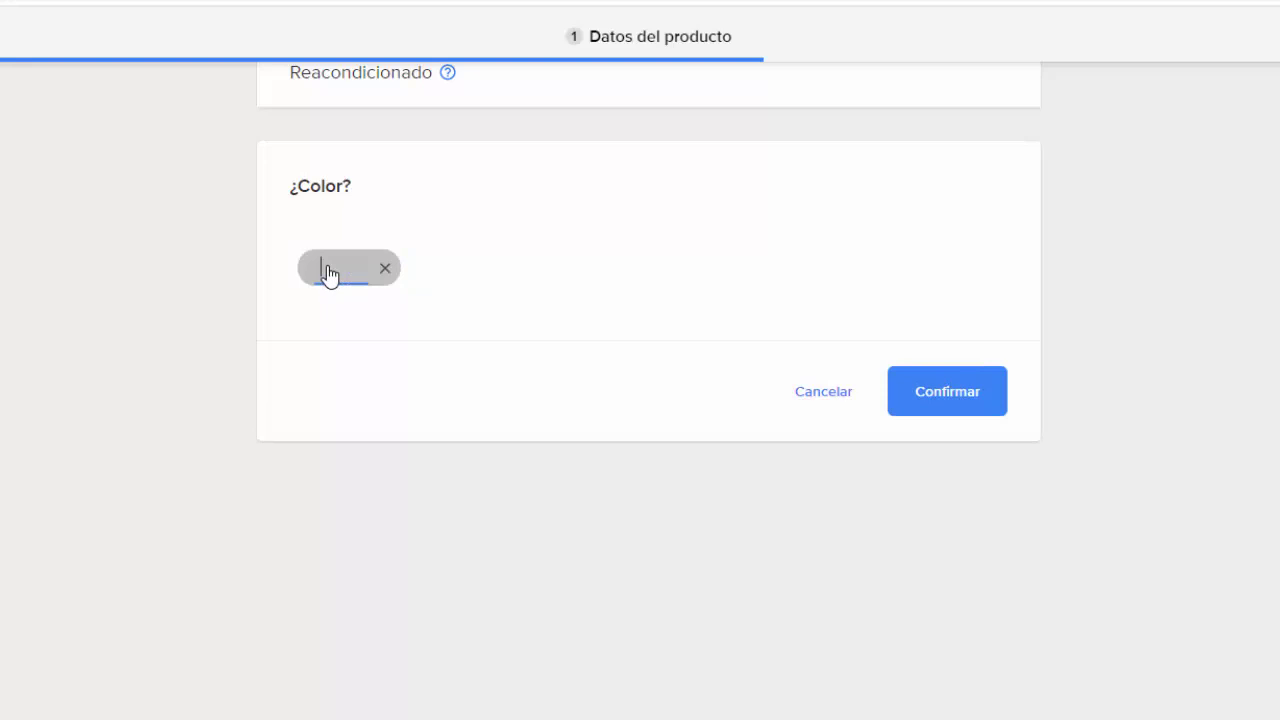
{"action": "type", "text": "Ne"}
{"action": "left_click", "coordinate": [354, 306]}
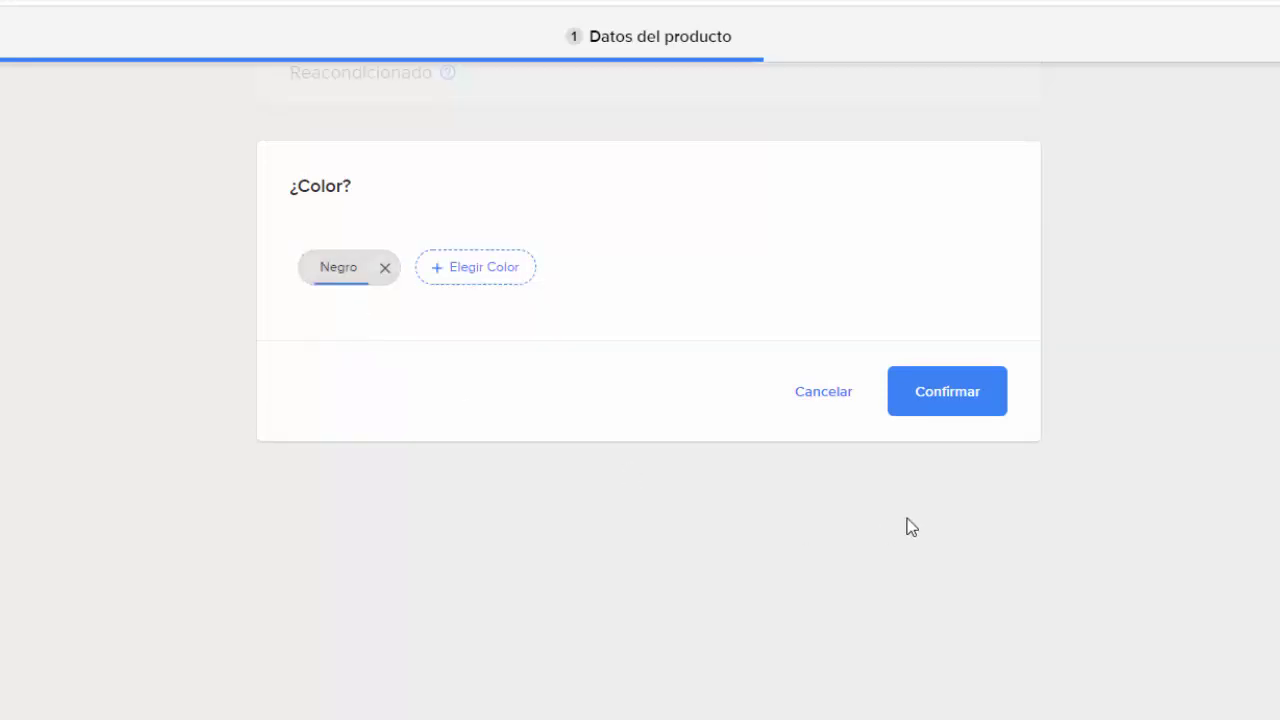
{"action": "left_click", "coordinate": [946, 393]}
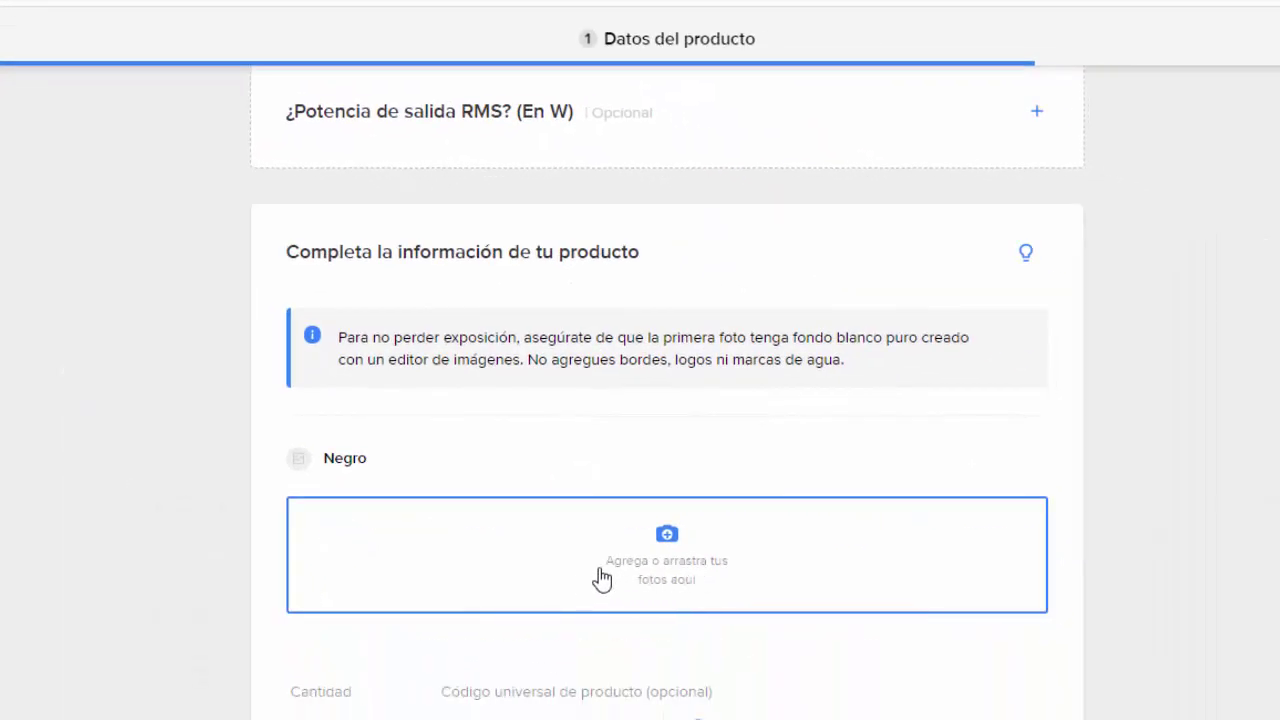
Step: Upload the first amplifier photo from Escritorio > Nueva carpeta (2) as the Negro variant's cover
{"action": "left_click", "coordinate": [667, 537]}
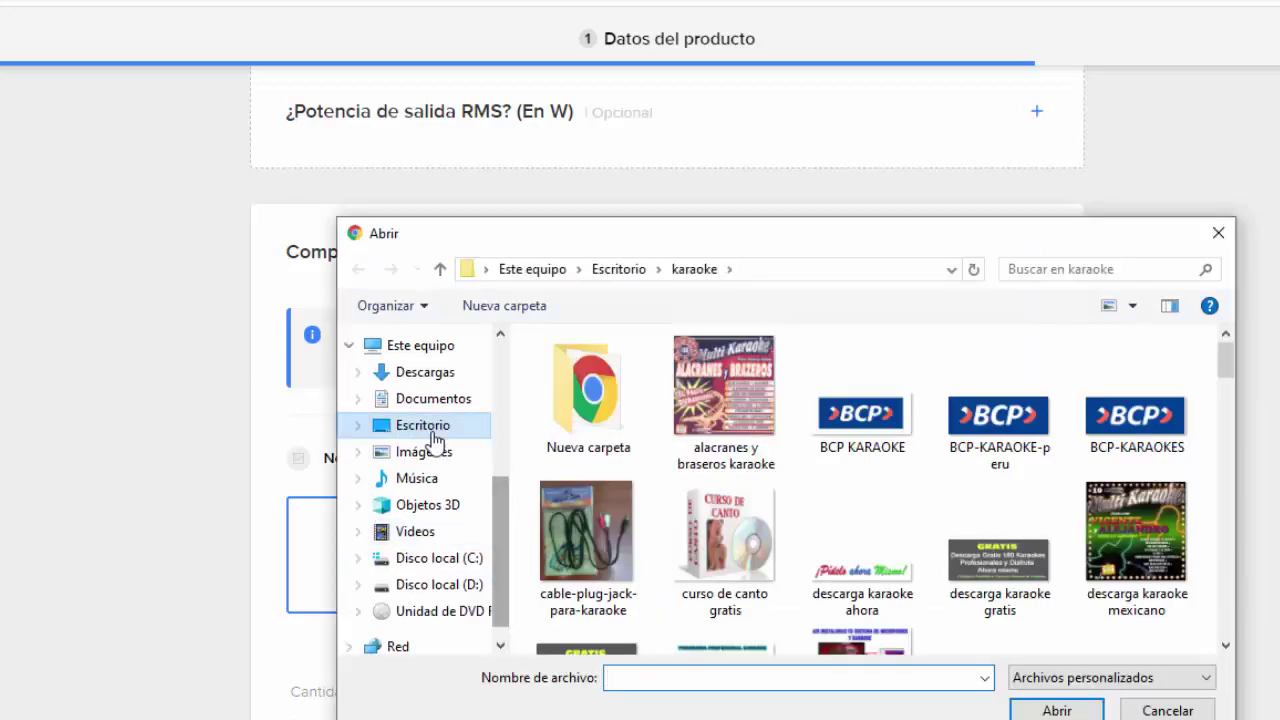
{"action": "left_click", "coordinate": [452, 428]}
{"action": "double_click", "coordinate": [729, 540]}
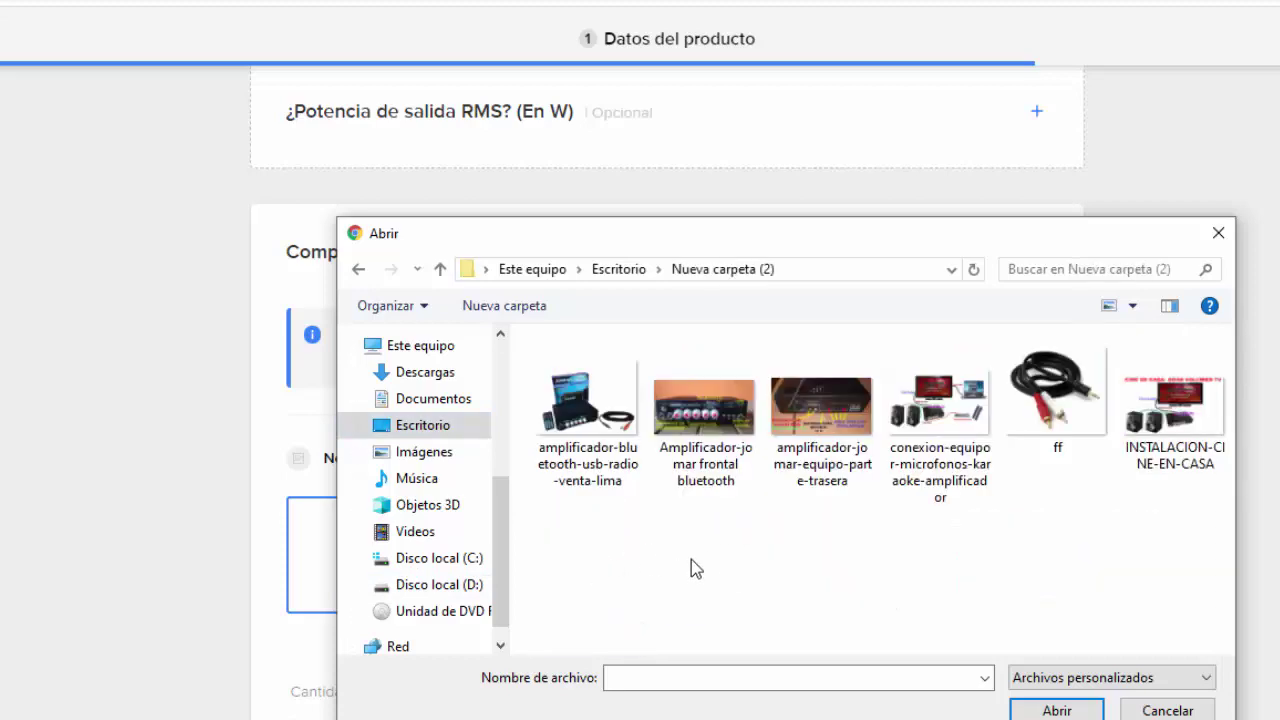
{"action": "left_click", "coordinate": [595, 400]}
{"action": "left_click", "coordinate": [1045, 705]}
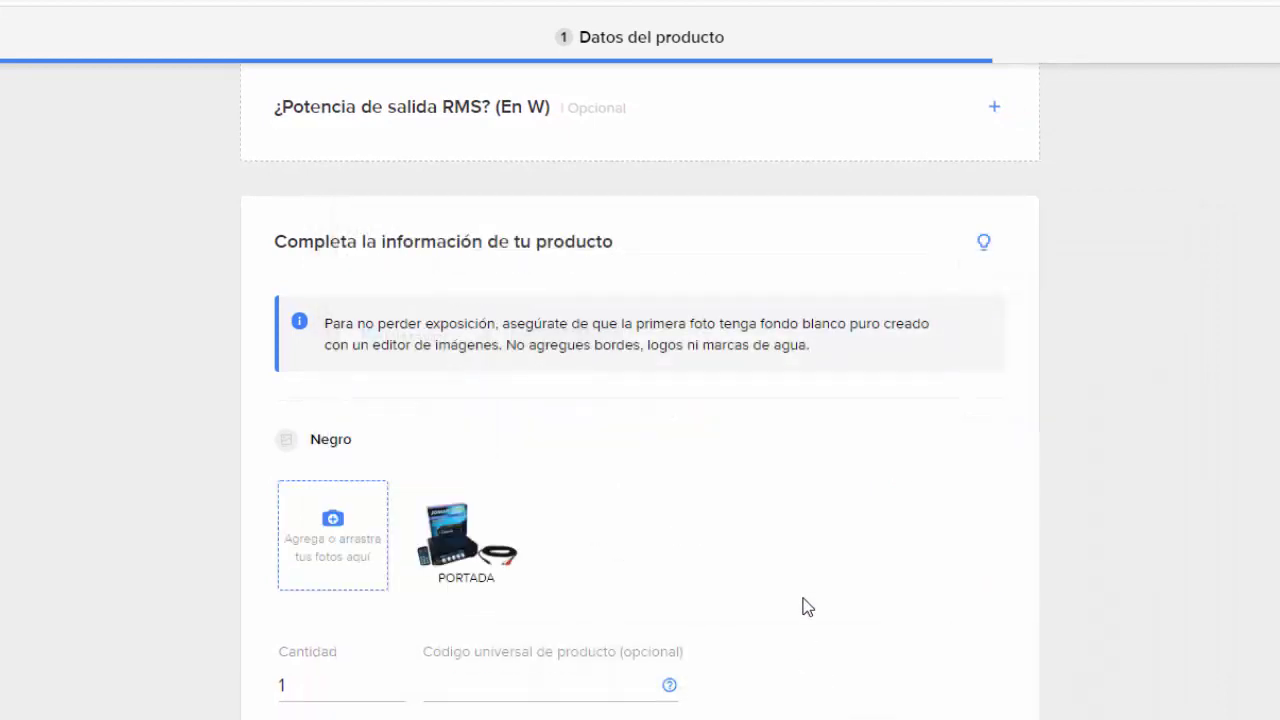
Step: Retry uploading the front-view photos, including Amplificador-jomar frontal bluetooth
{"action": "left_click", "coordinate": [334, 518]}
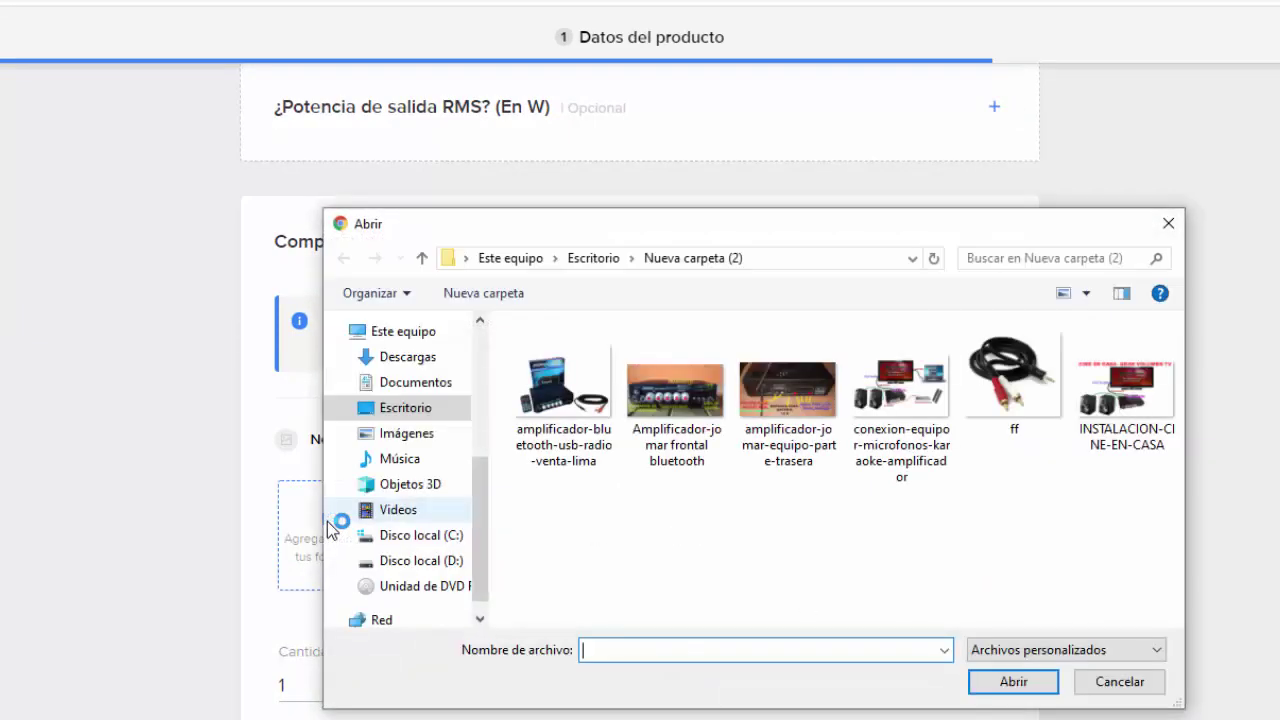
{"action": "left_click", "coordinate": [686, 445]}
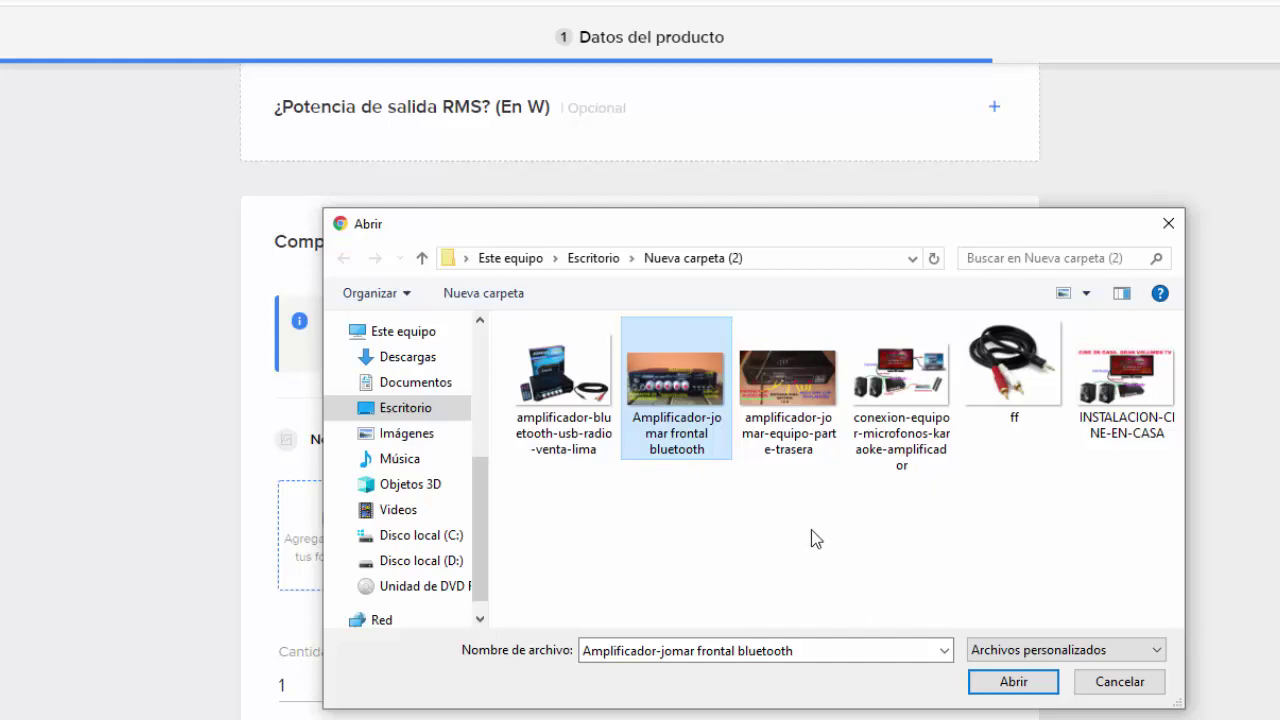
{"action": "left_click", "coordinate": [995, 684]}
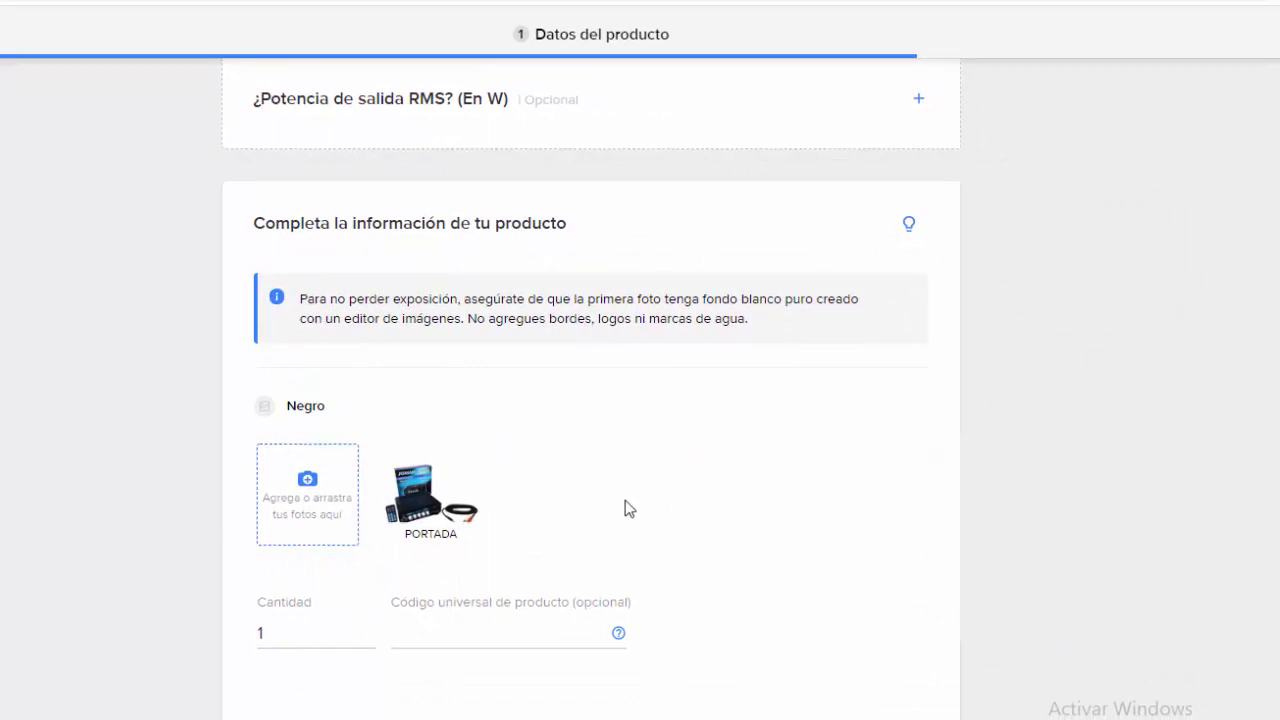
{"action": "left_click", "coordinate": [326, 492]}
{"action": "left_click", "coordinate": [626, 362]}
{"action": "left_click", "coordinate": [940, 630]}
{"action": "left_click", "coordinate": [413, 457]}
Step: Upload the amplificador-jomar-equipo-parte rear-view photo and move an amplifier photo into the third slot
{"action": "left_click", "coordinate": [342, 485]}
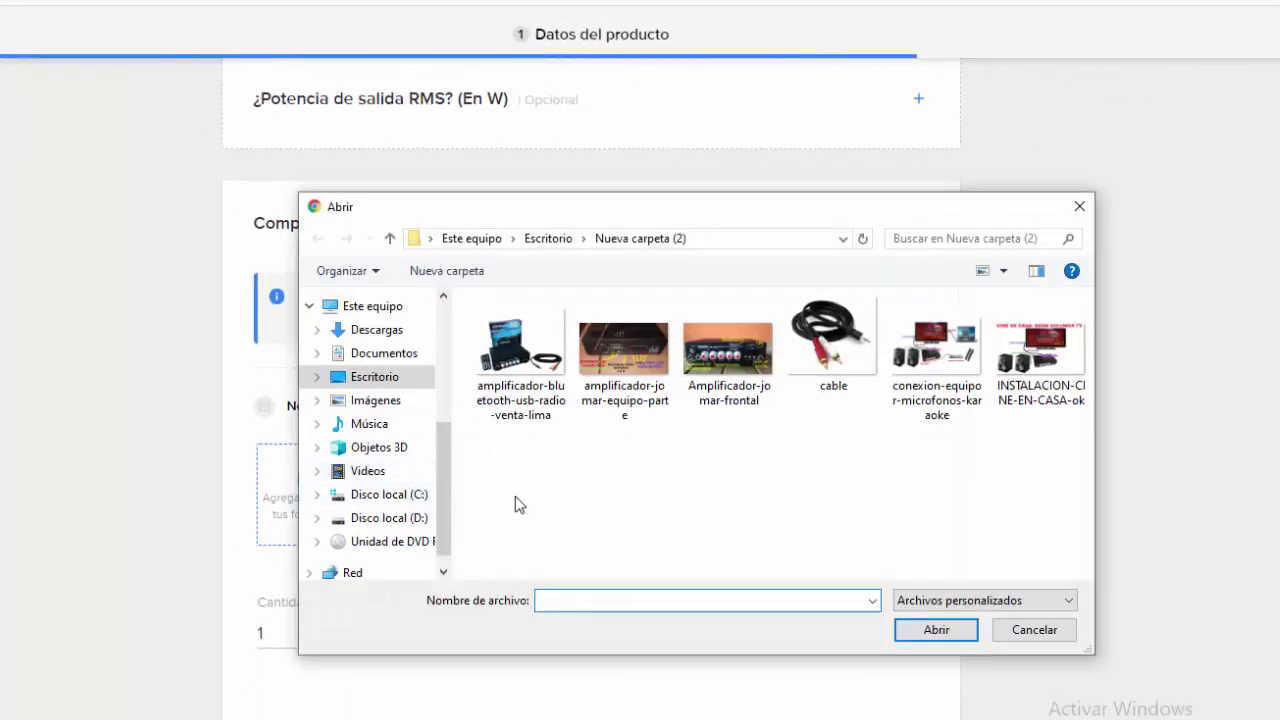
{"action": "left_click", "coordinate": [629, 362]}
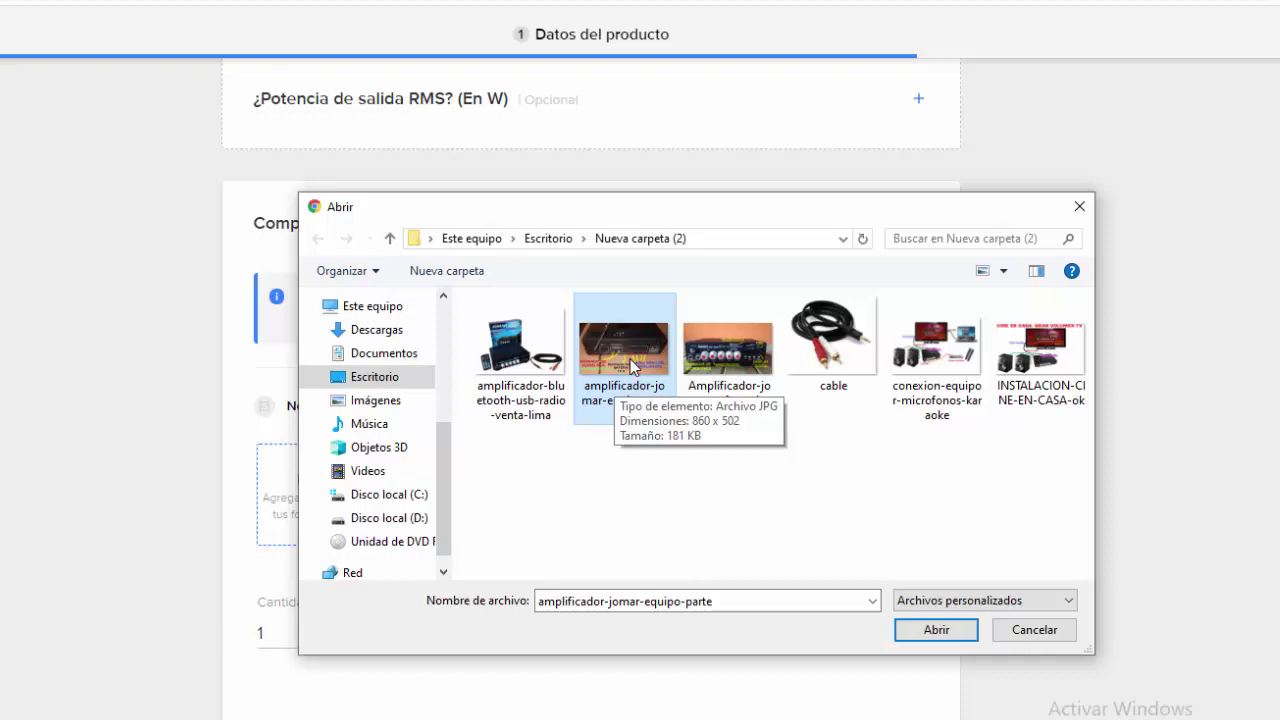
{"action": "left_click", "coordinate": [910, 632]}
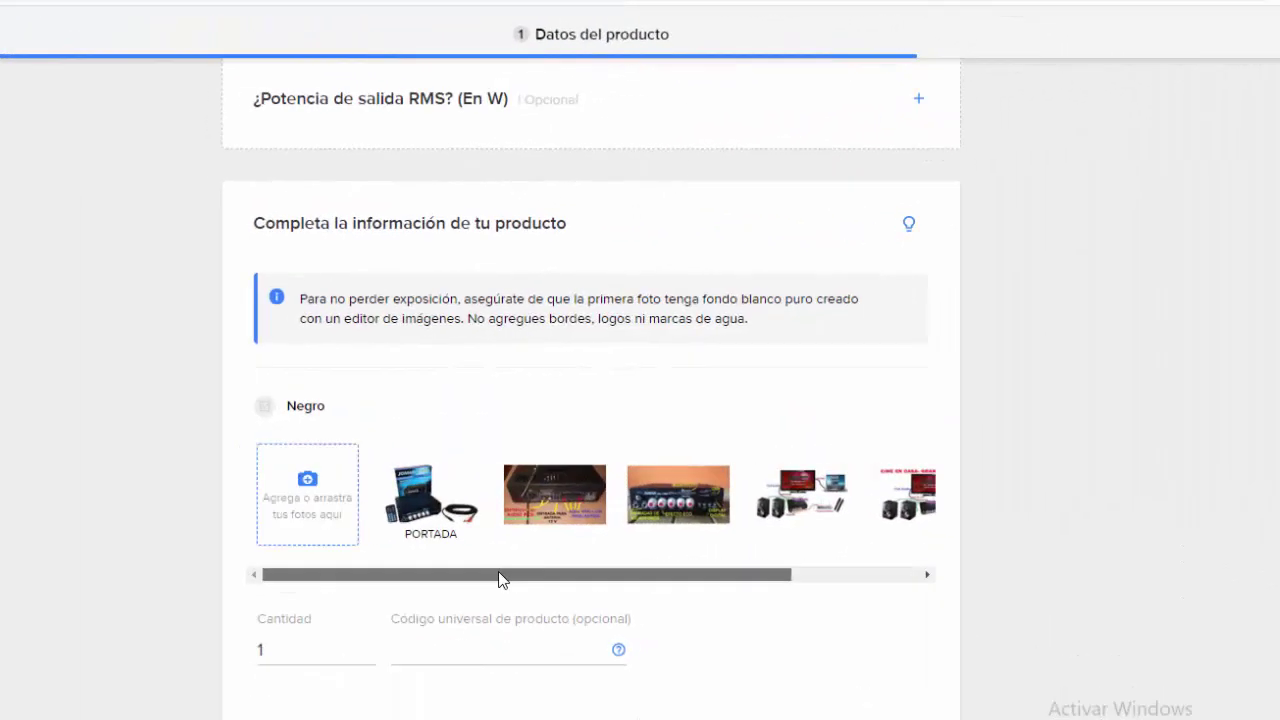
{"action": "left_click_drag", "start_coordinate": [498, 571], "coordinate": [522, 563]}
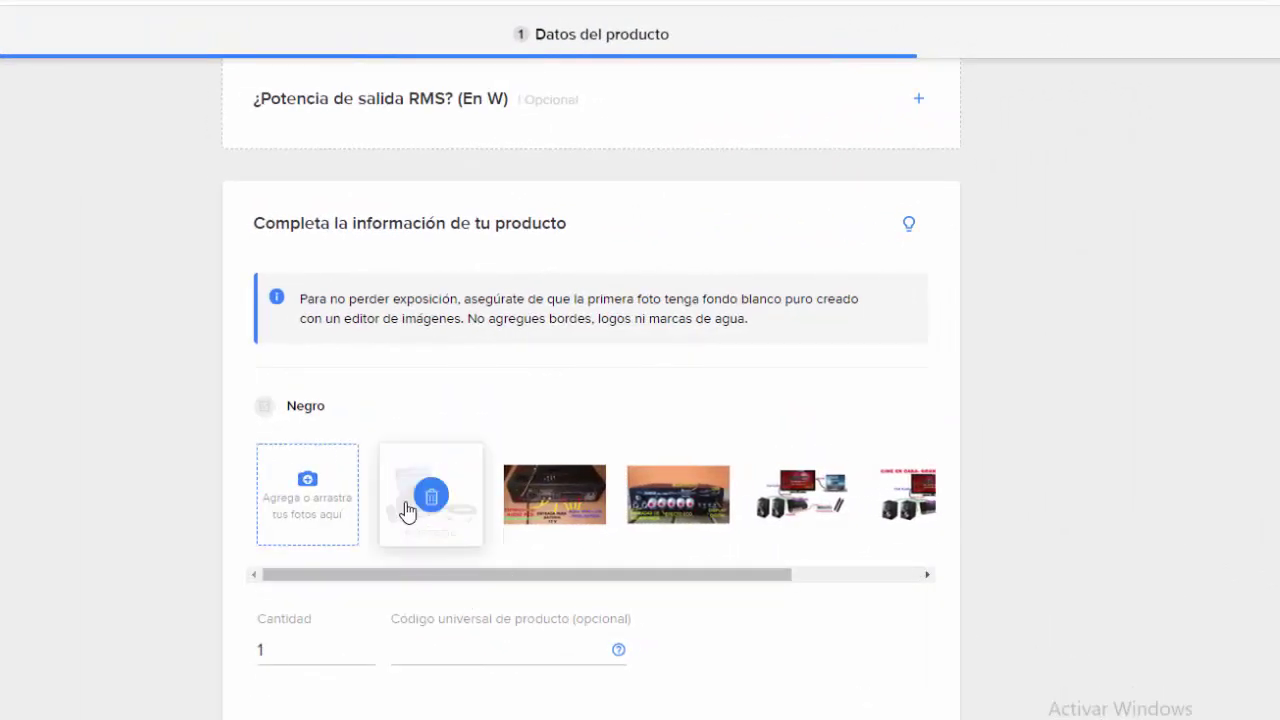
{"action": "mouse_move", "coordinate": [435, 500]}
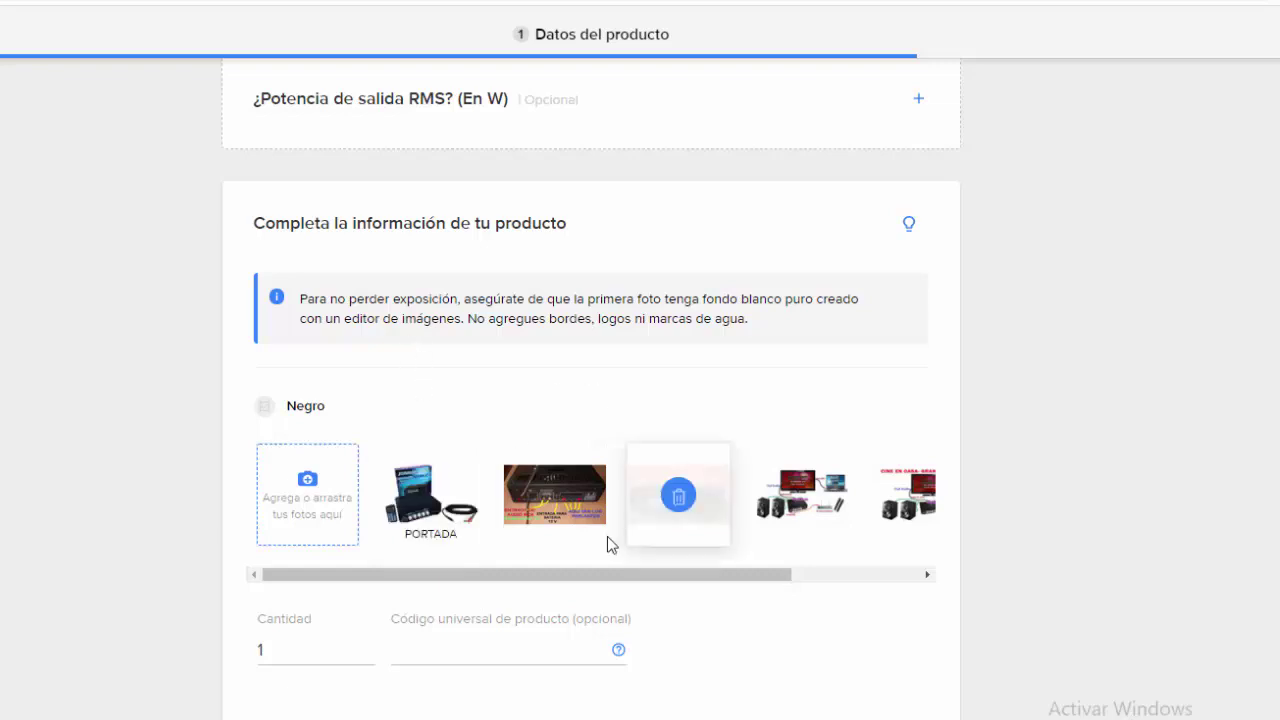
{"action": "left_click_drag", "start_coordinate": [700, 466], "coordinate": [592, 463]}
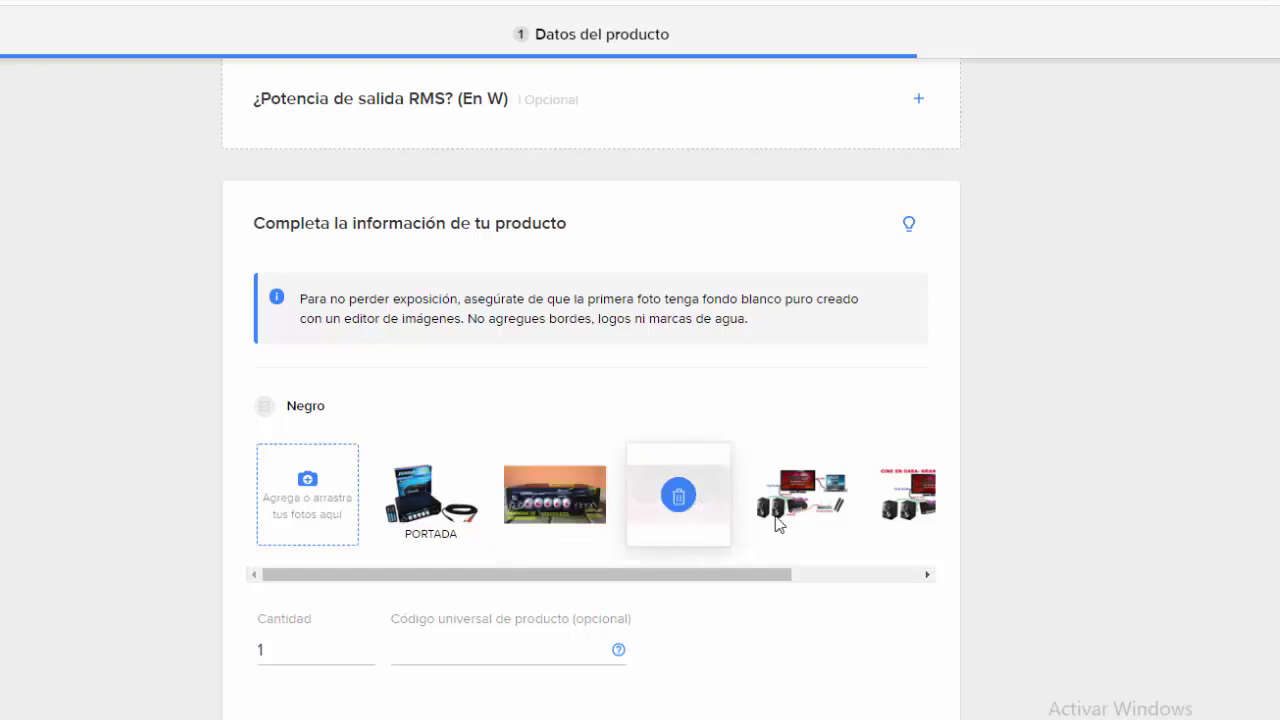
{"action": "left_click", "coordinate": [866, 574]}
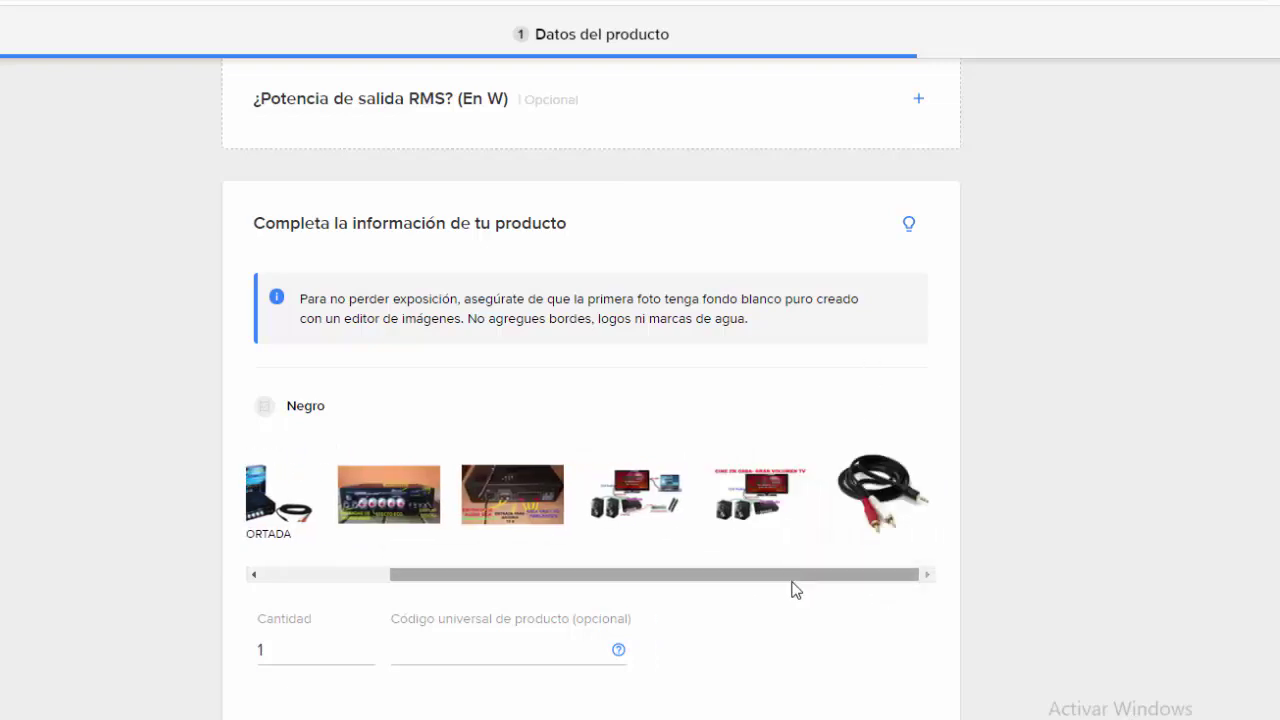
{"action": "left_click_drag", "start_coordinate": [792, 576], "coordinate": [659, 568]}
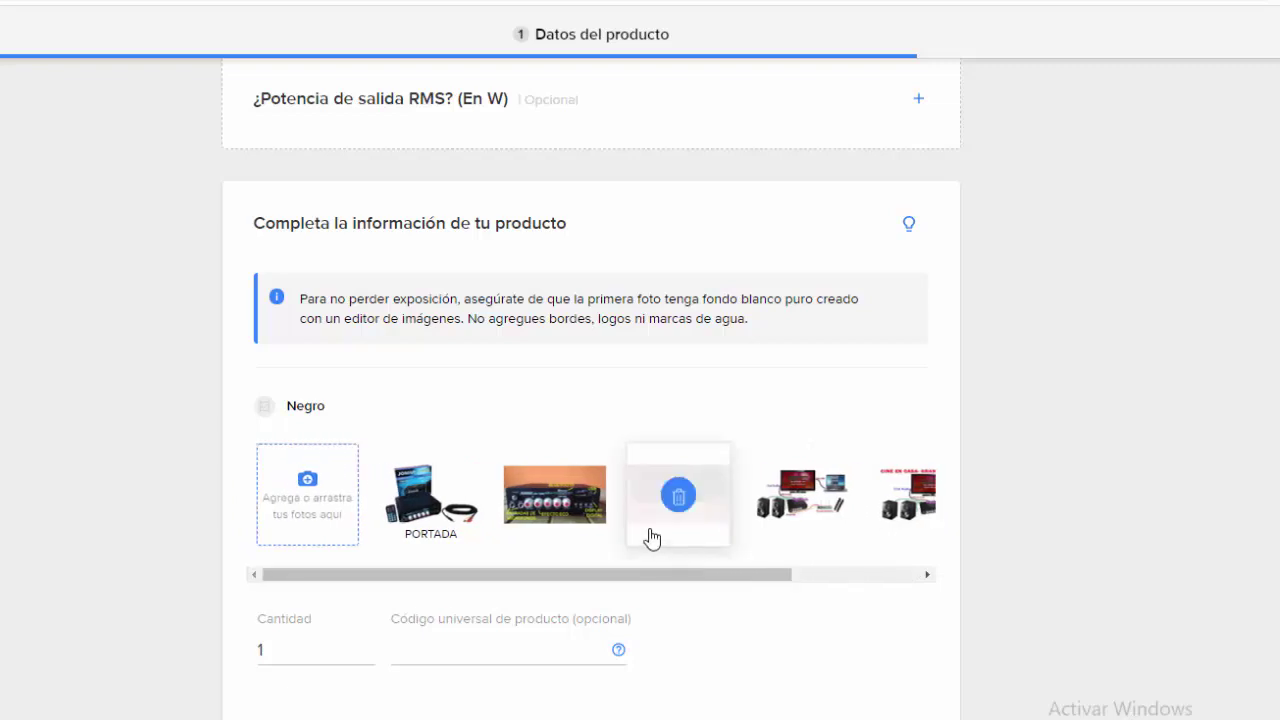
Step: Change the available quantity from 1 to 50 and confirm the photos
{"action": "scroll", "coordinate": [1043, 414], "scroll_direction": "down", "scroll_amount": 1}
{"action": "double_click", "coordinate": [276, 626]}
{"action": "left_click", "coordinate": [284, 631]}
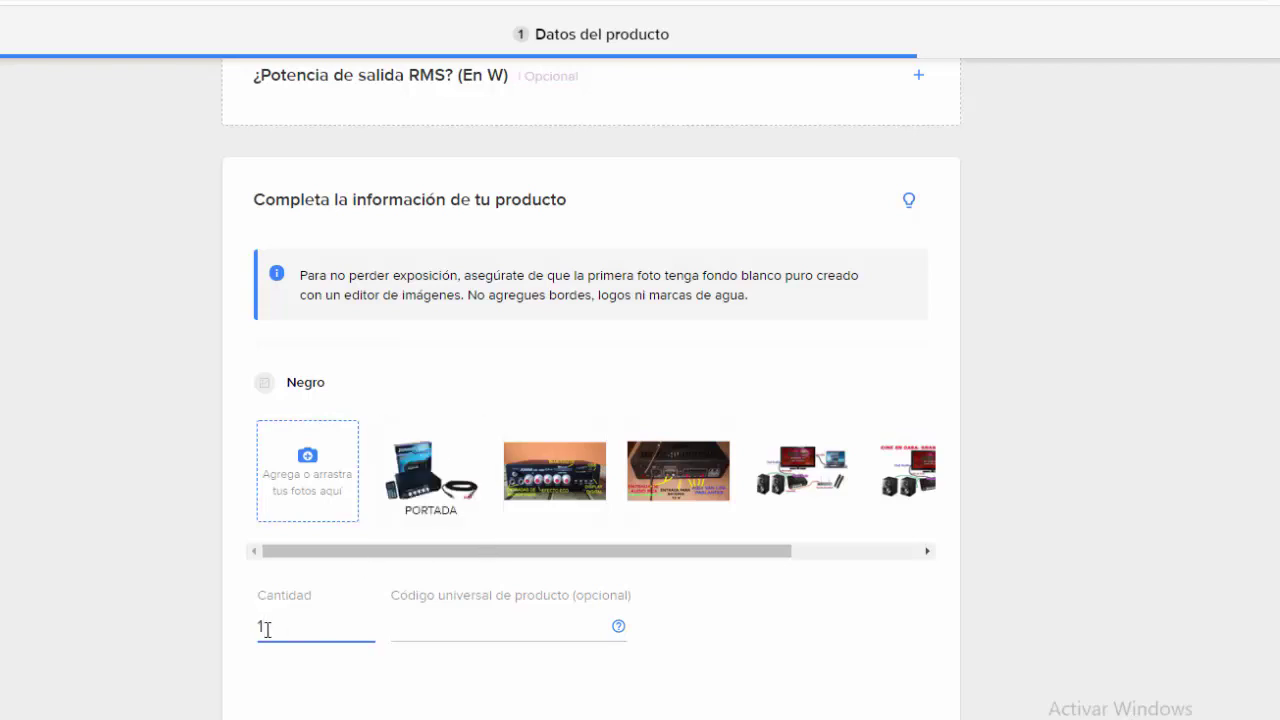
{"action": "left_click_drag", "start_coordinate": [257, 623], "coordinate": [243, 631]}
{"action": "type", "text": "50"}
{"action": "left_click", "coordinate": [500, 626]}
{"action": "scroll", "coordinate": [800, 605], "scroll_direction": "down", "scroll_amount": 2}
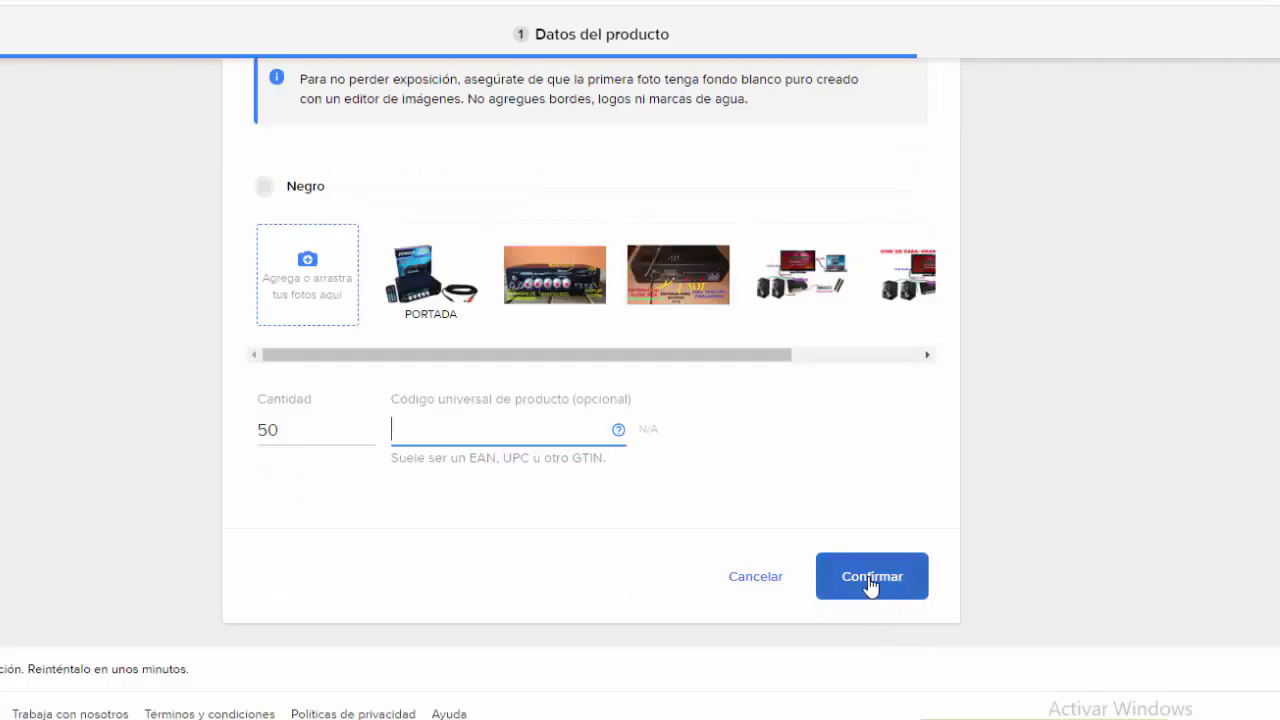
{"action": "left_click", "coordinate": [866, 583]}
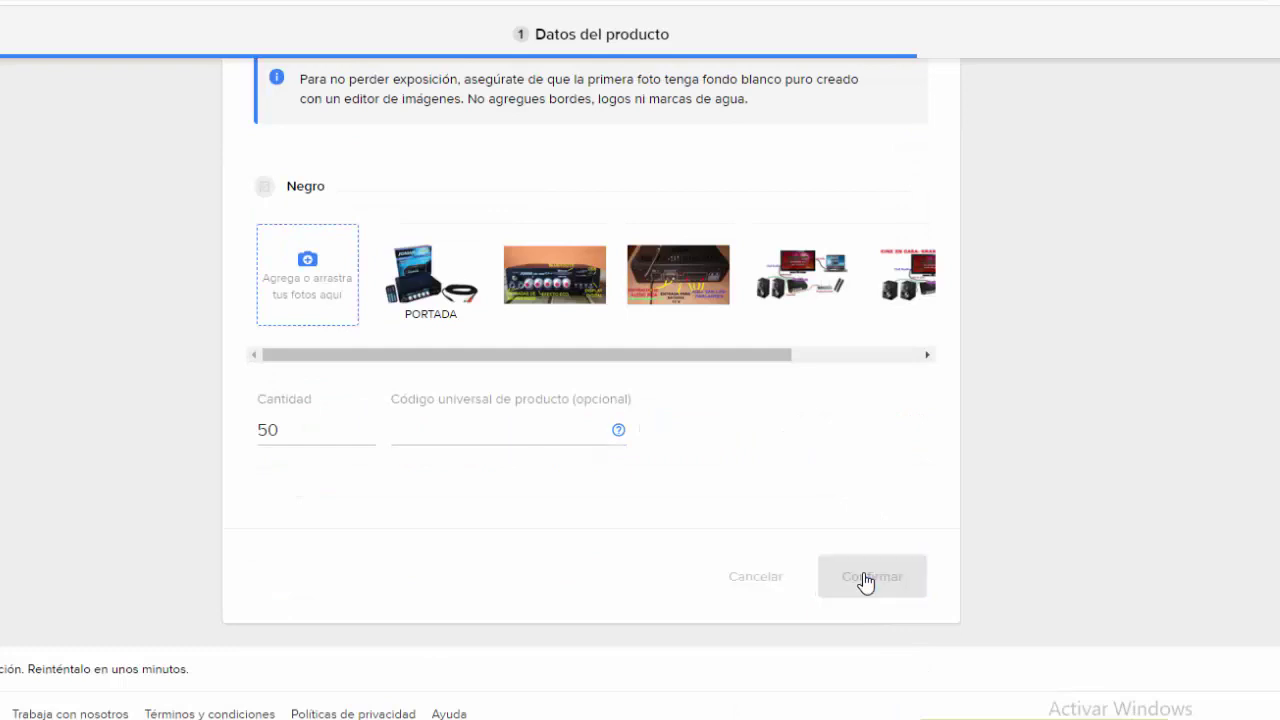
Step: Enter 2 channels and 25 × 25 × 10 cm dimensions, confirm the technical sheet and continue
{"action": "left_click", "coordinate": [362, 366]}
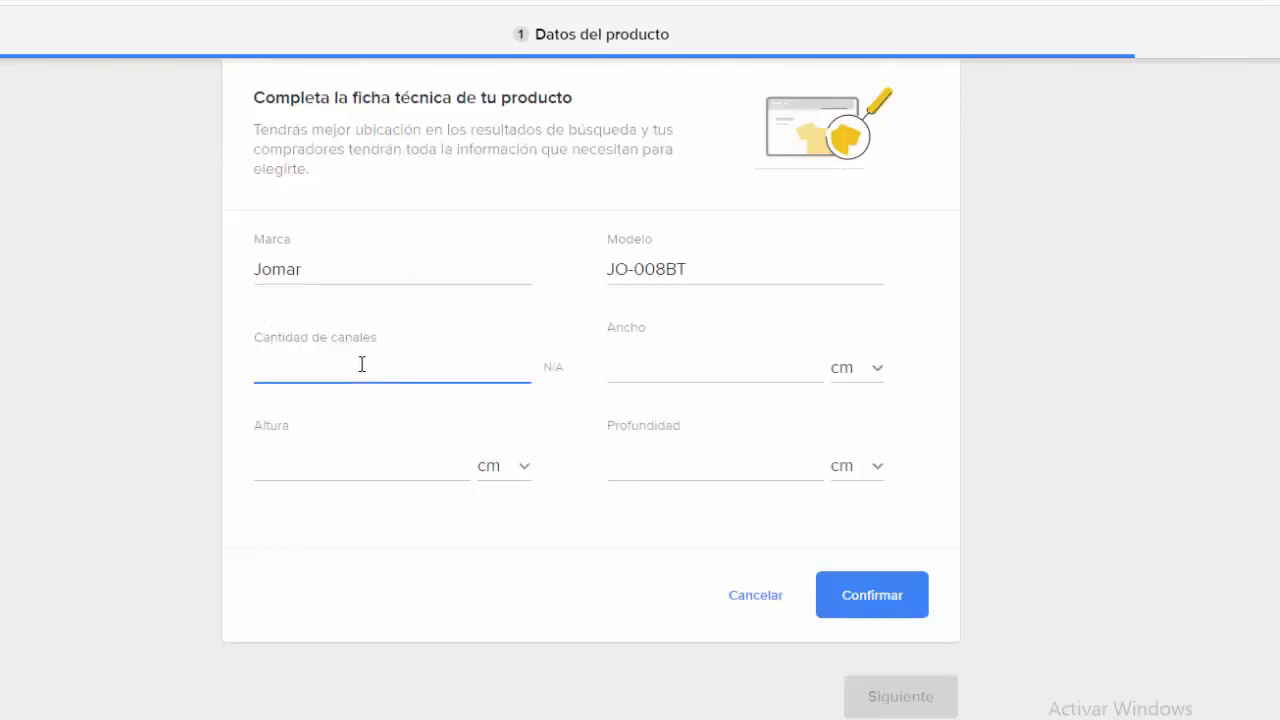
{"action": "type", "text": "2"}
{"action": "left_click", "coordinate": [630, 362]}
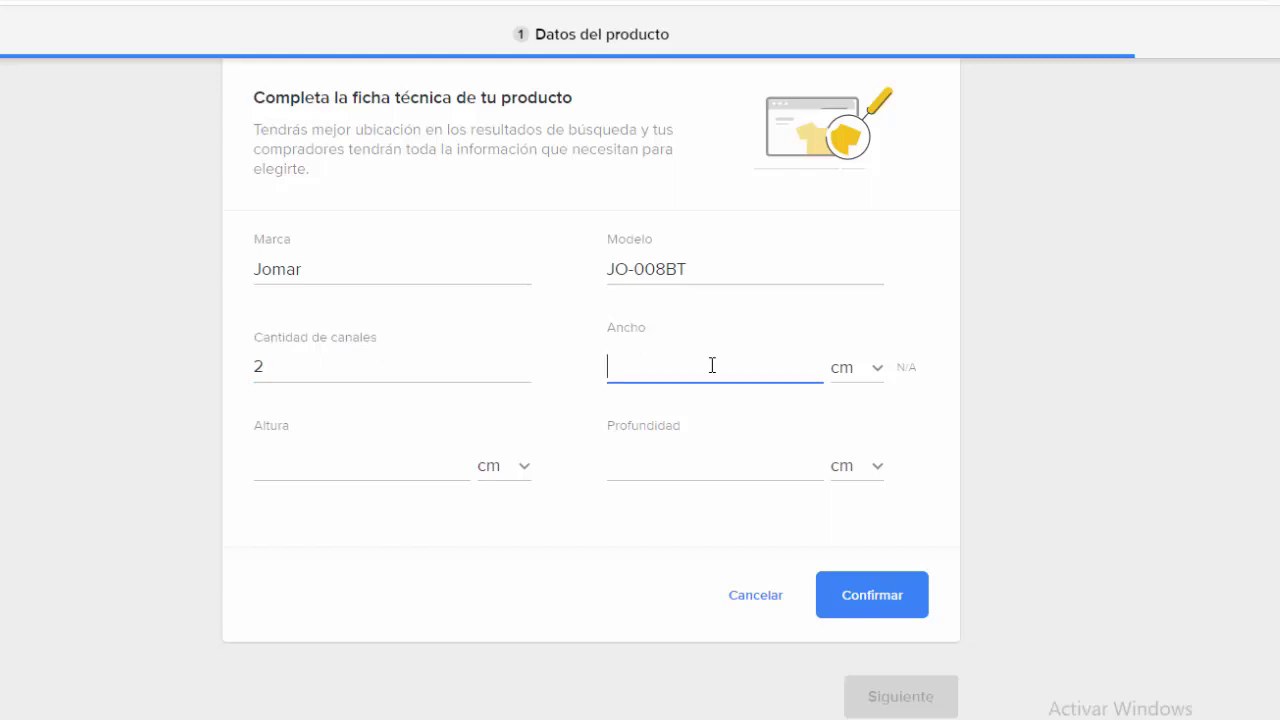
{"action": "type", "text": "25"}
{"action": "left_click", "coordinate": [745, 458]}
{"action": "type", "text": "10"}
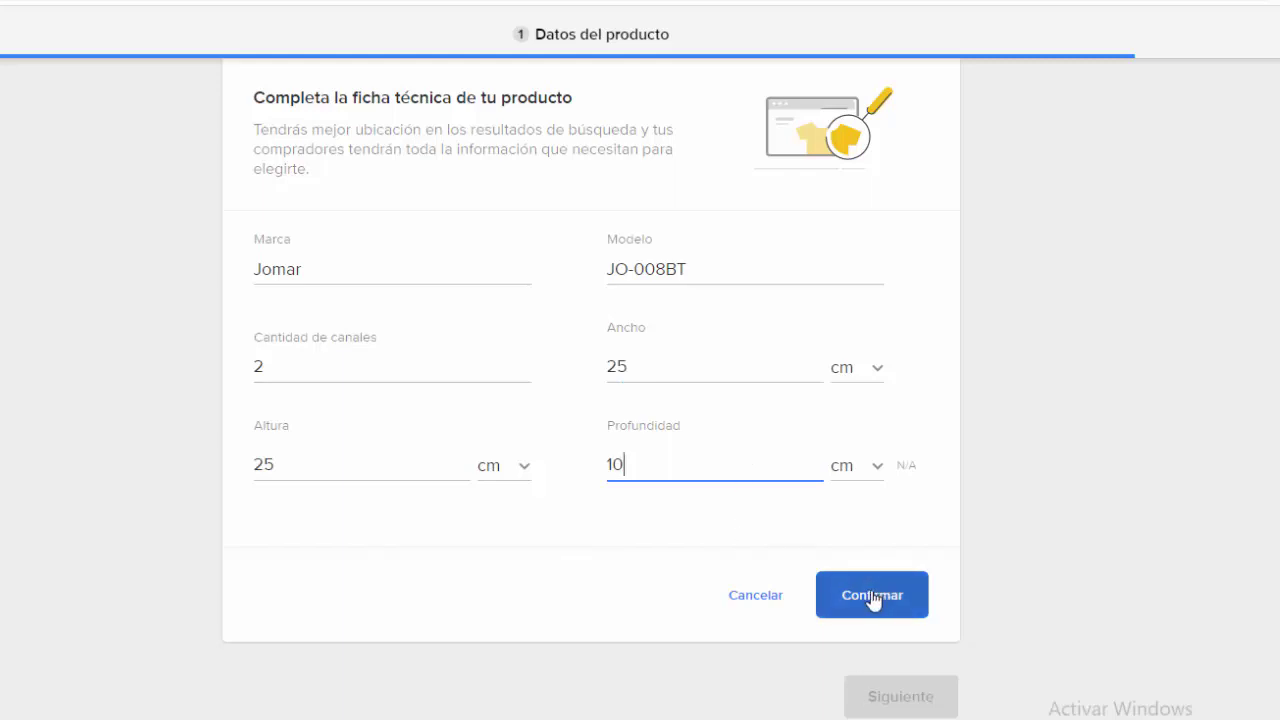
{"action": "left_click", "coordinate": [870, 597]}
{"action": "left_click", "coordinate": [895, 651]}
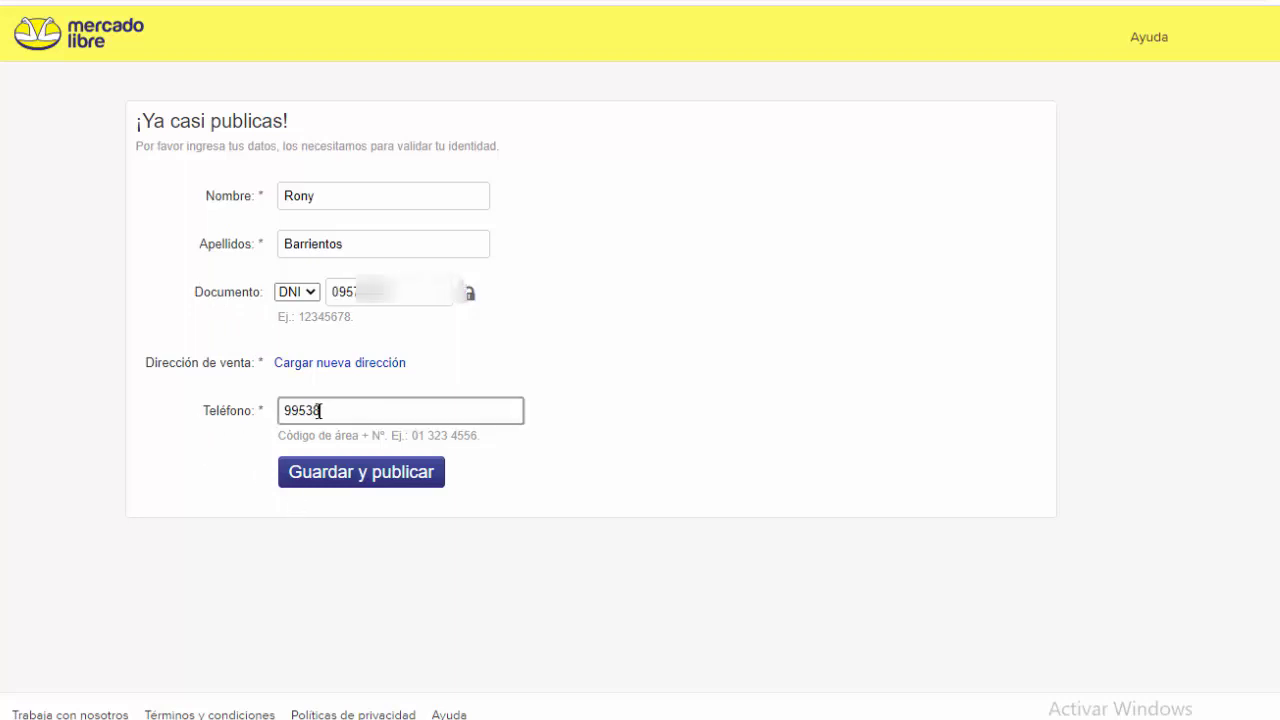
Step: Finish entering the phone number and save a new sales address
{"action": "type", "text": "15"}
{"action": "left_click", "coordinate": [262, 405]}
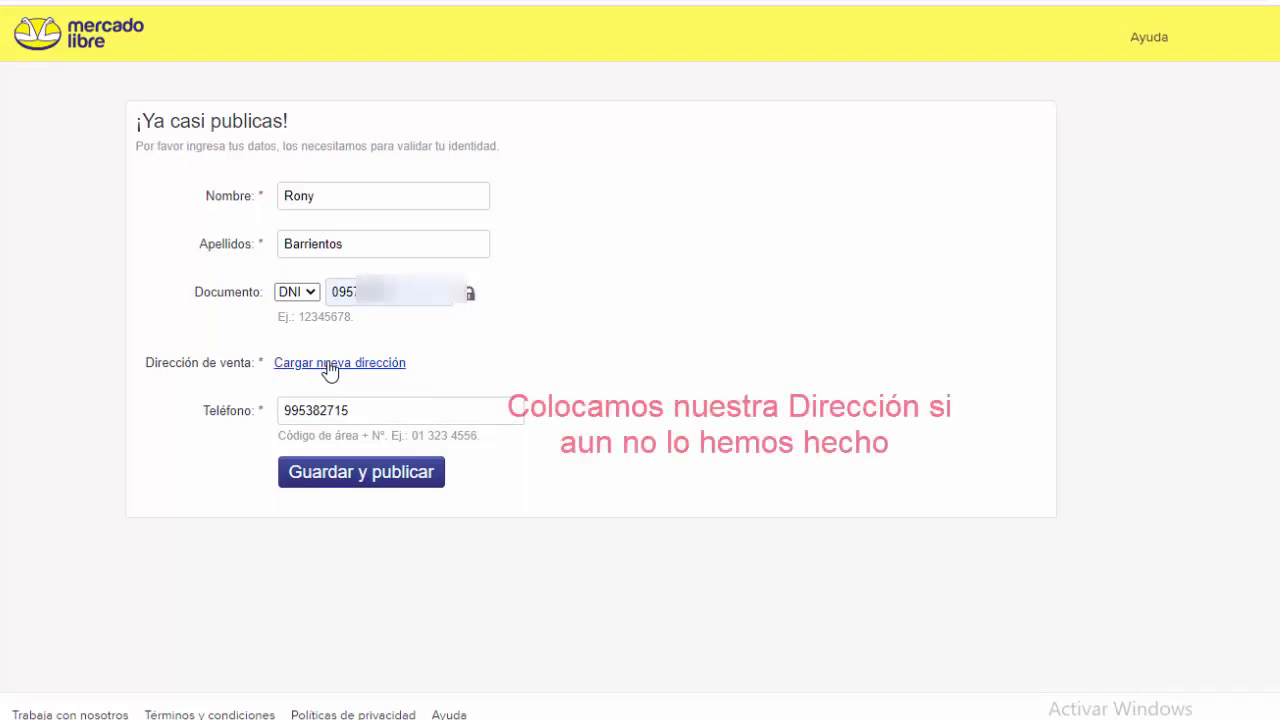
{"action": "left_click", "coordinate": [330, 366]}
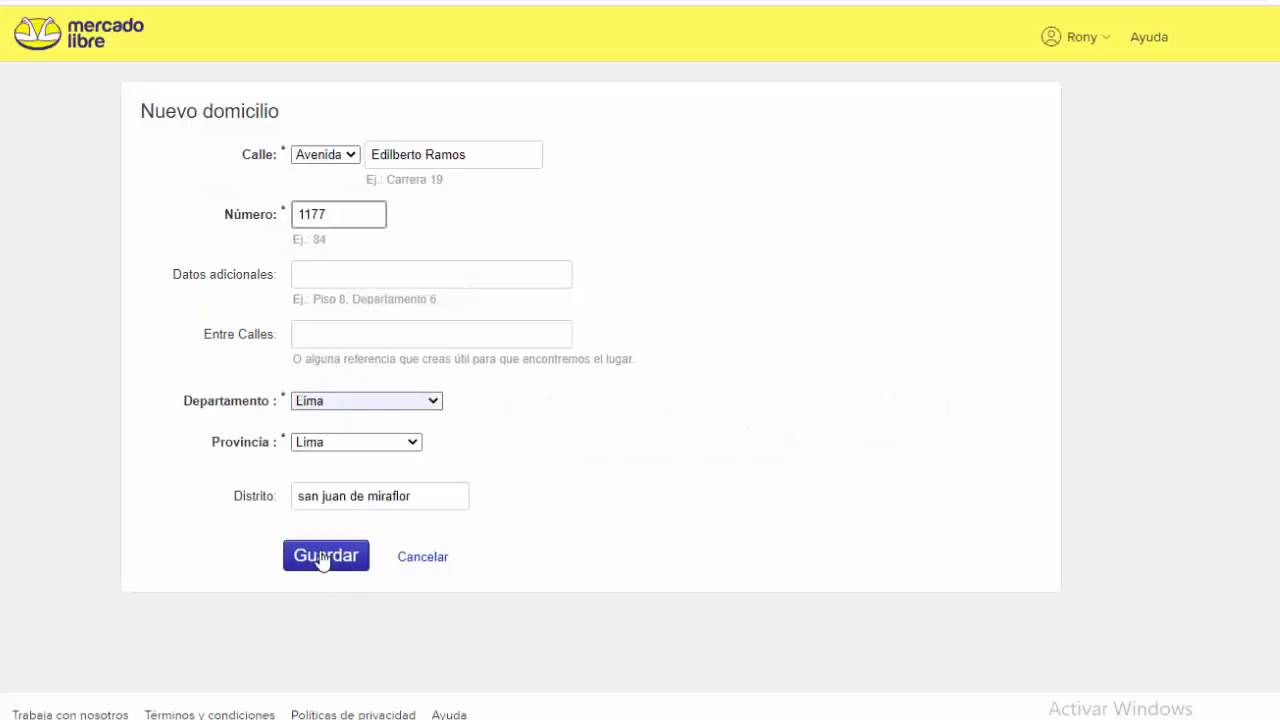
{"action": "left_click", "coordinate": [324, 557]}
Step: Fill in the saved document number and phone number, then save the seller details
{"action": "left_click", "coordinate": [340, 292]}
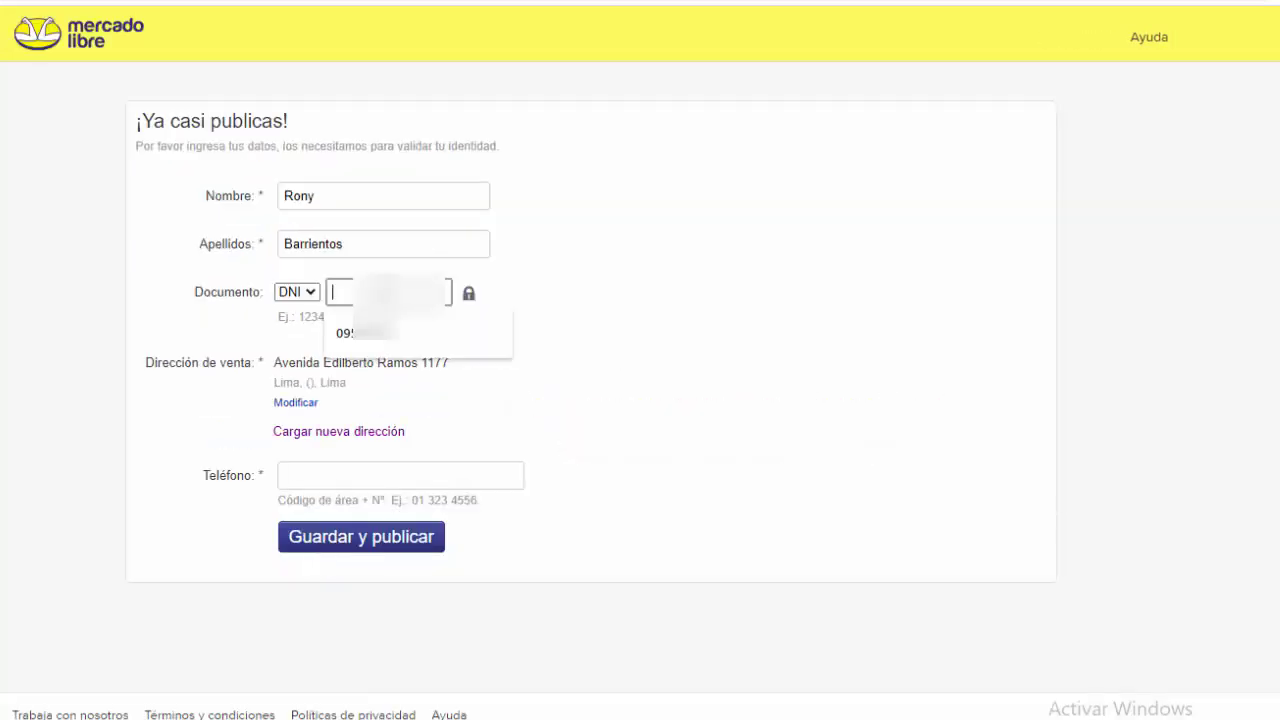
{"action": "left_click", "coordinate": [366, 340]}
{"action": "left_click", "coordinate": [340, 472]}
{"action": "key", "text": "Down"}
{"action": "key", "text": "Return"}
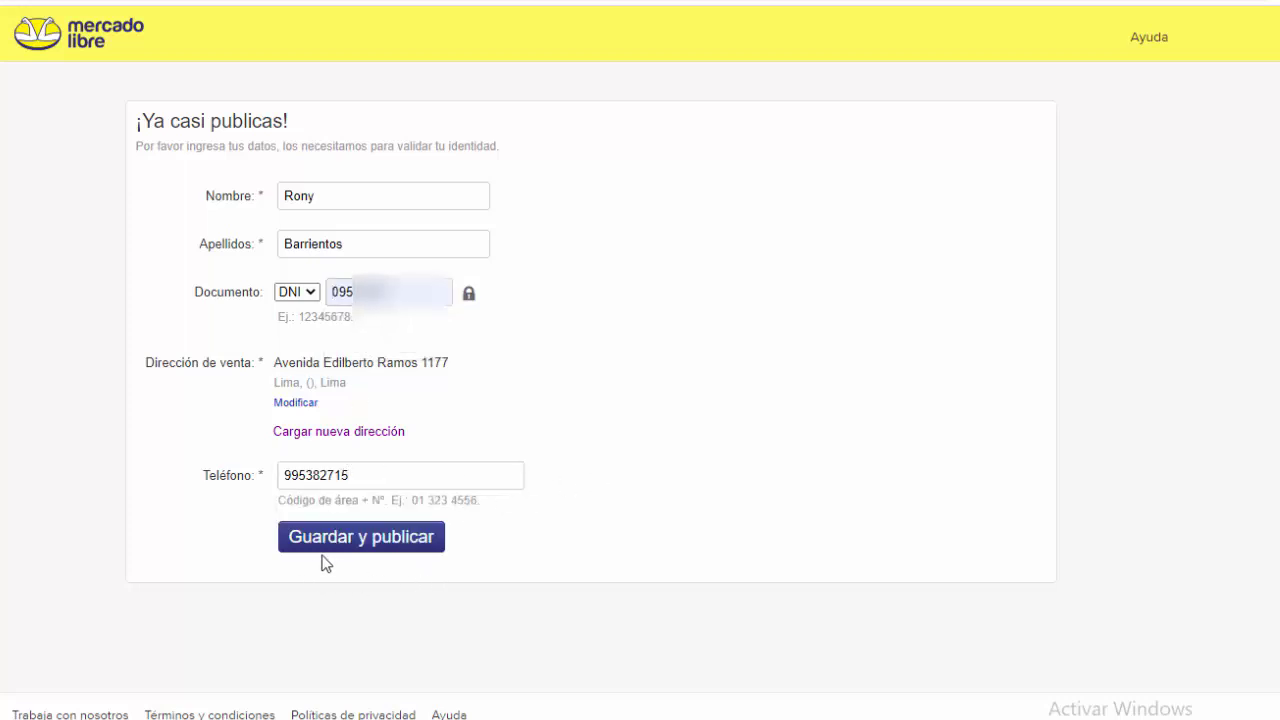
{"action": "left_click", "coordinate": [366, 543]}
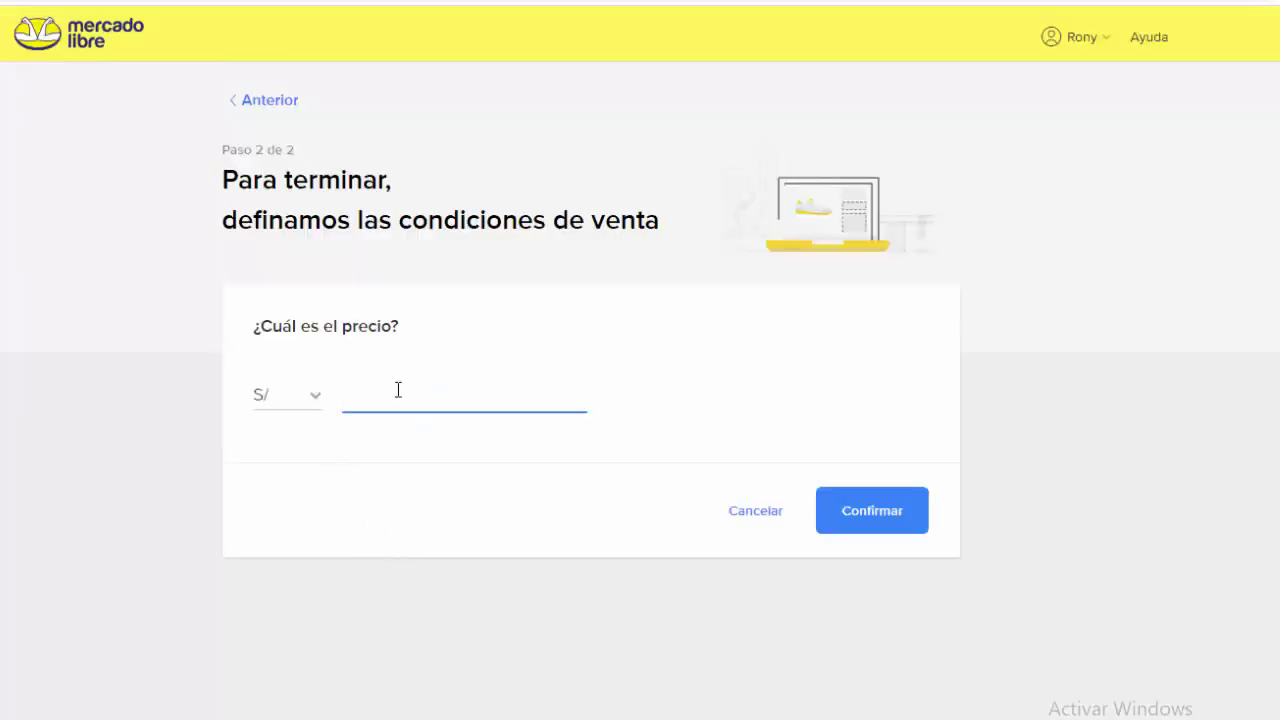
Step: Enter a price of 155, keep soles (S/) as the currency, and confirm it
{"action": "type", "text": "155"}
{"action": "left_click", "coordinate": [316, 408]}
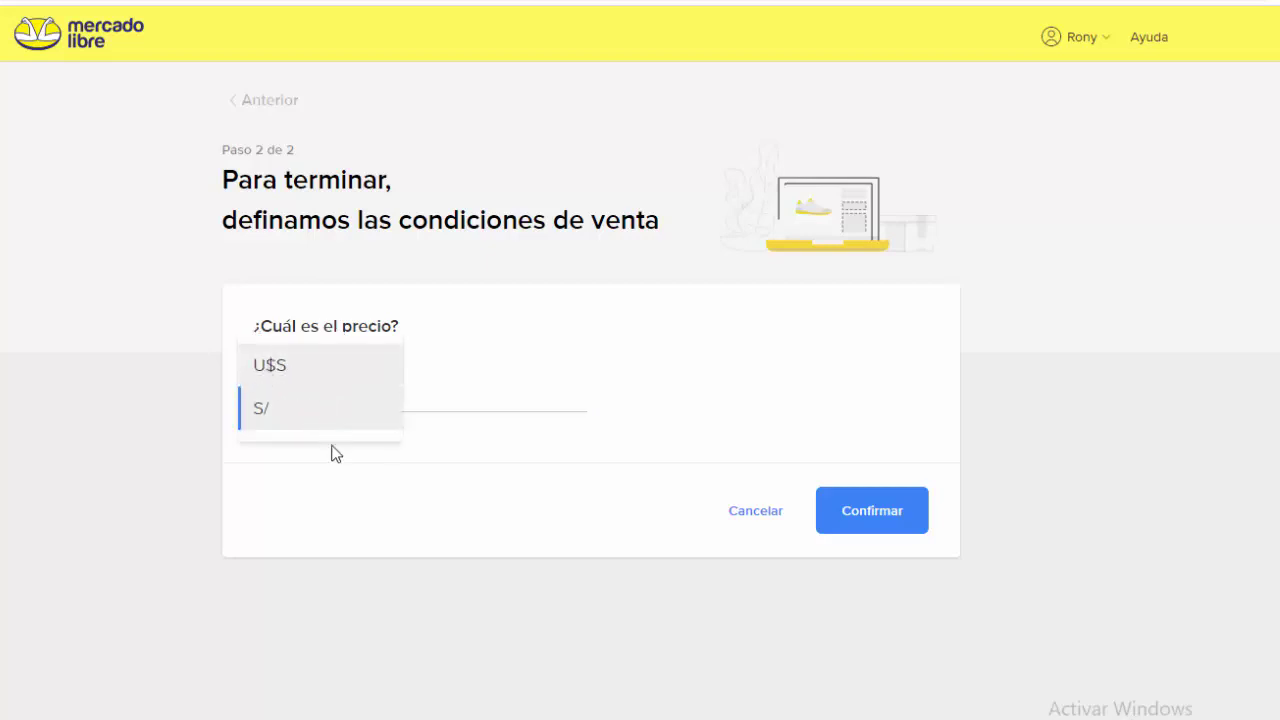
{"action": "left_click", "coordinate": [352, 416]}
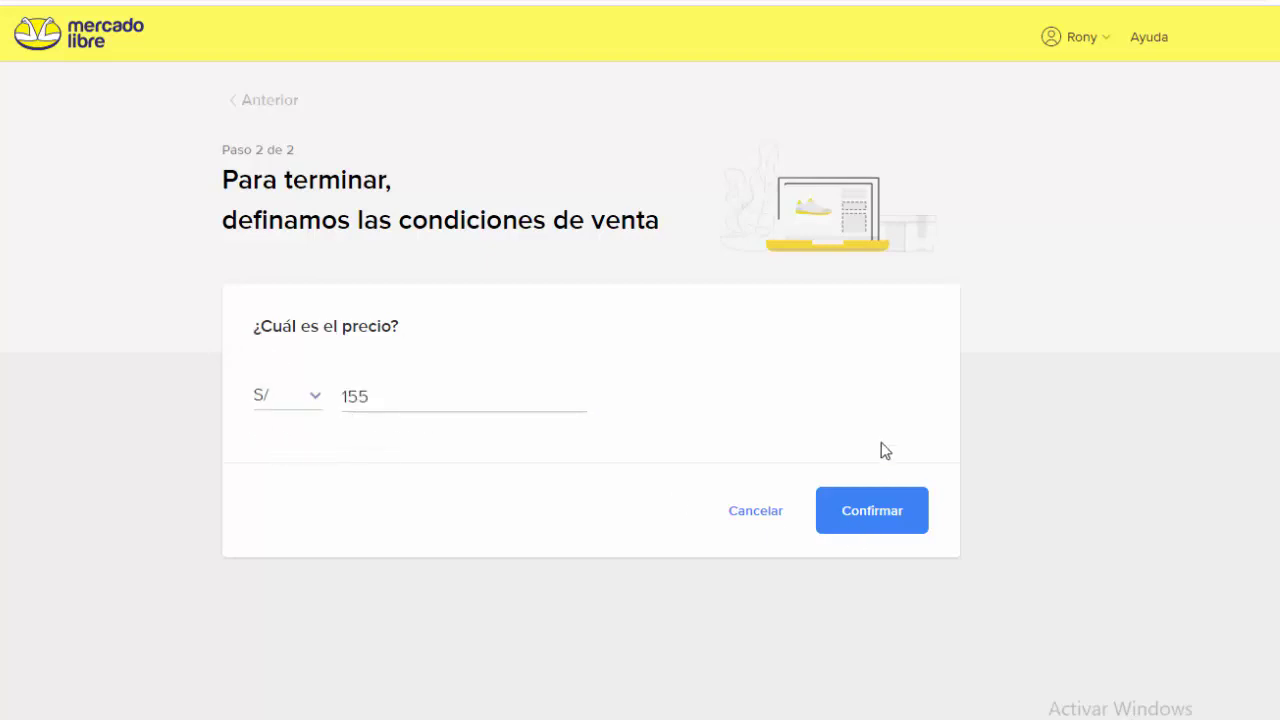
{"action": "left_click", "coordinate": [867, 512]}
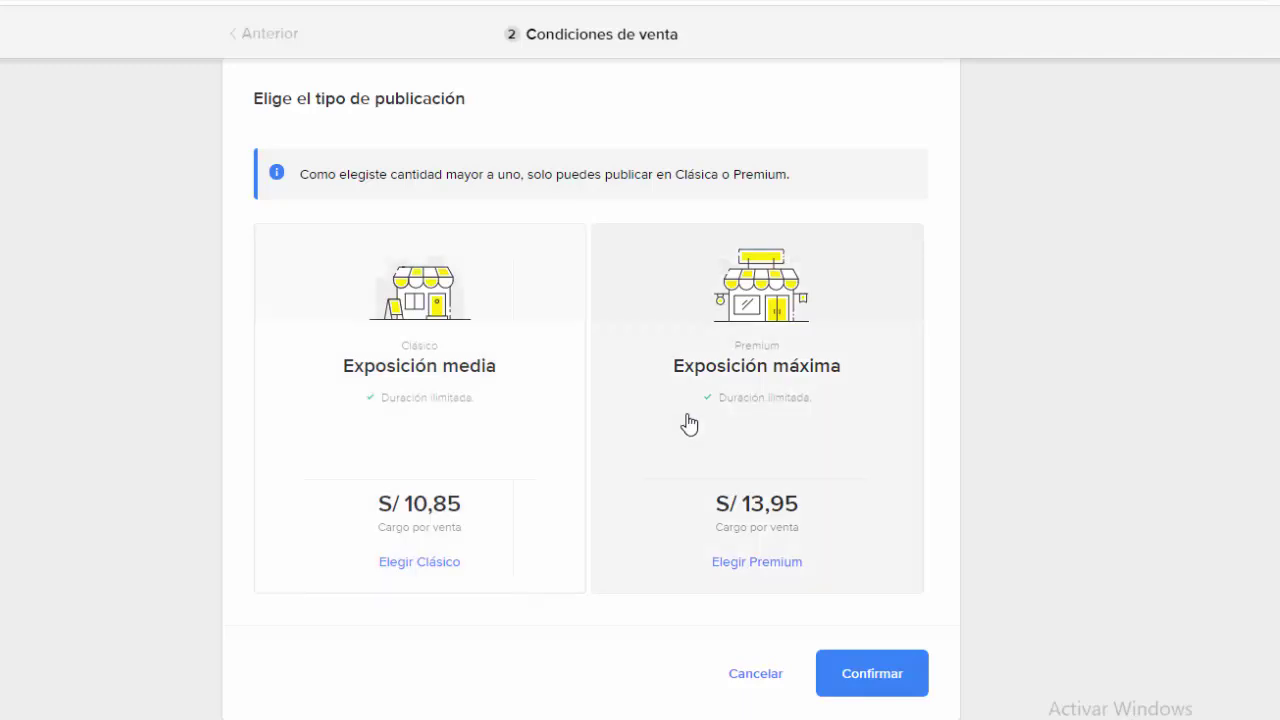
Step: Select and confirm the Premium 'Exposición máxima' listing type at S/ 13,95 per sale
{"action": "left_click", "coordinate": [663, 437]}
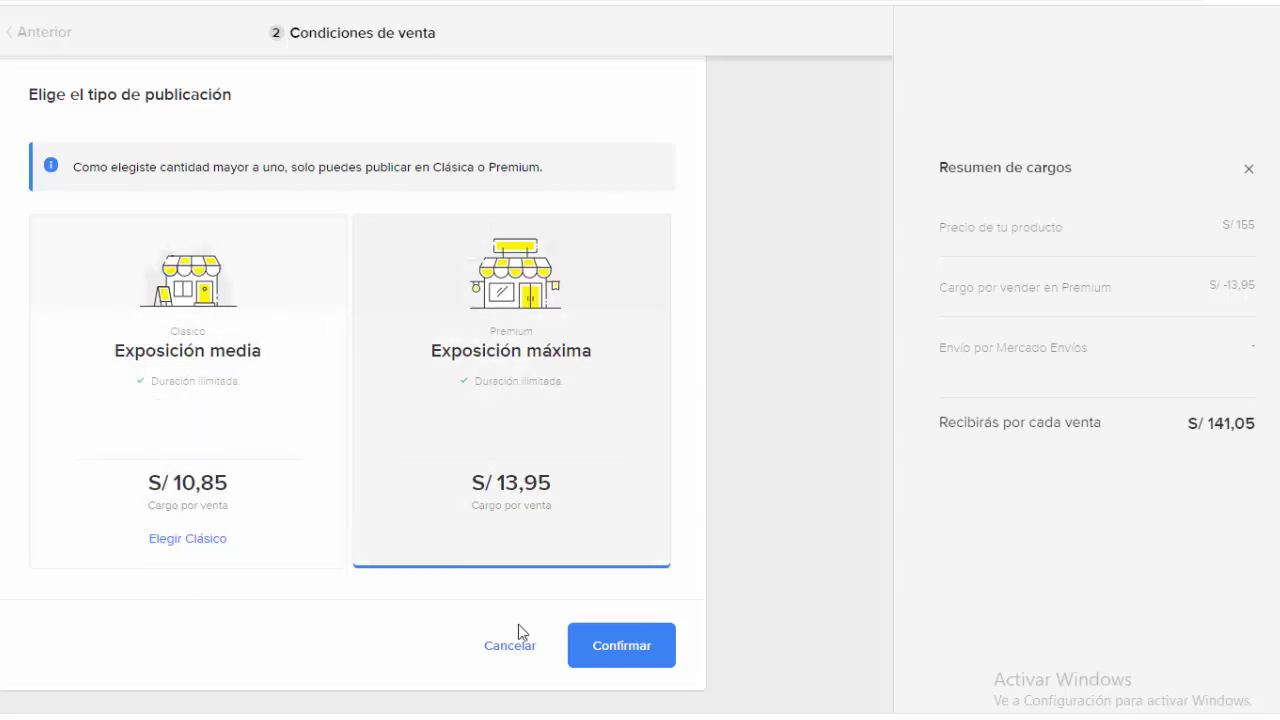
{"action": "left_click", "coordinate": [616, 652]}
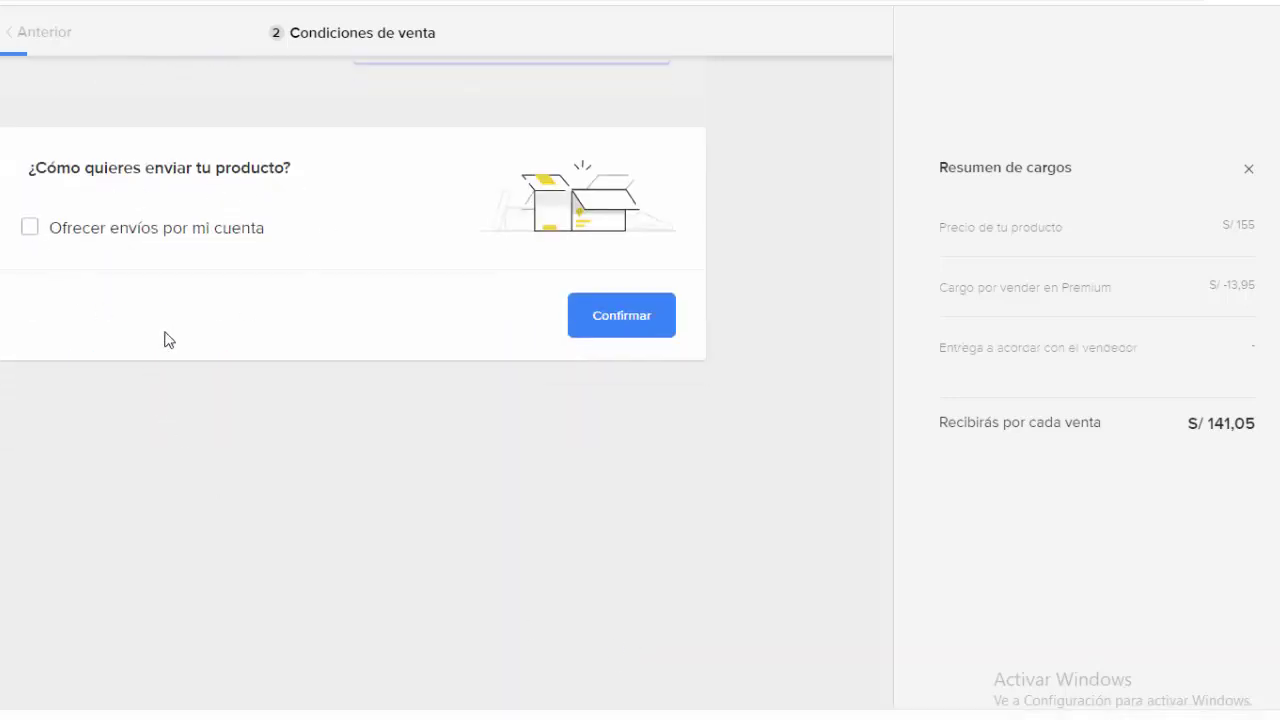
Step: Offer shipping handled by the seller and paid by the buyer
{"action": "left_click", "coordinate": [30, 230]}
{"action": "scroll", "coordinate": [191, 277], "scroll_direction": "down", "scroll_amount": 1}
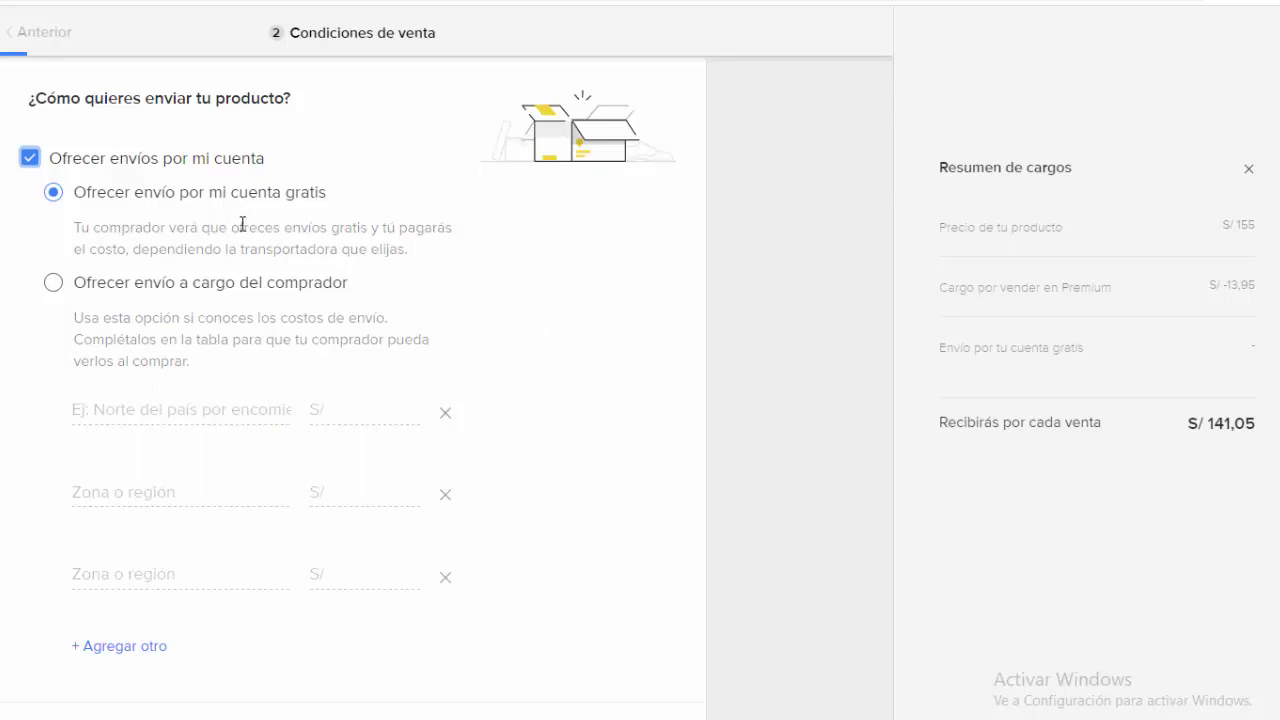
{"action": "scroll", "coordinate": [497, 281], "scroll_direction": "down", "scroll_amount": 1}
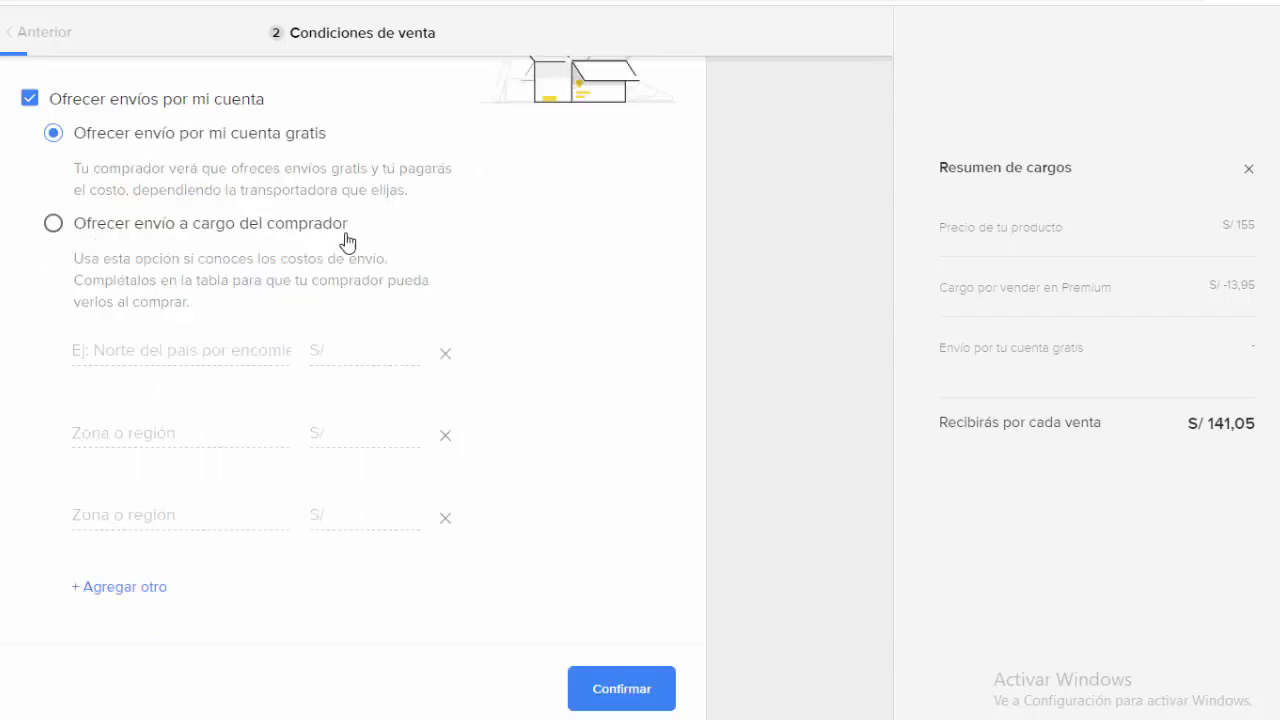
{"action": "left_click", "coordinate": [53, 226]}
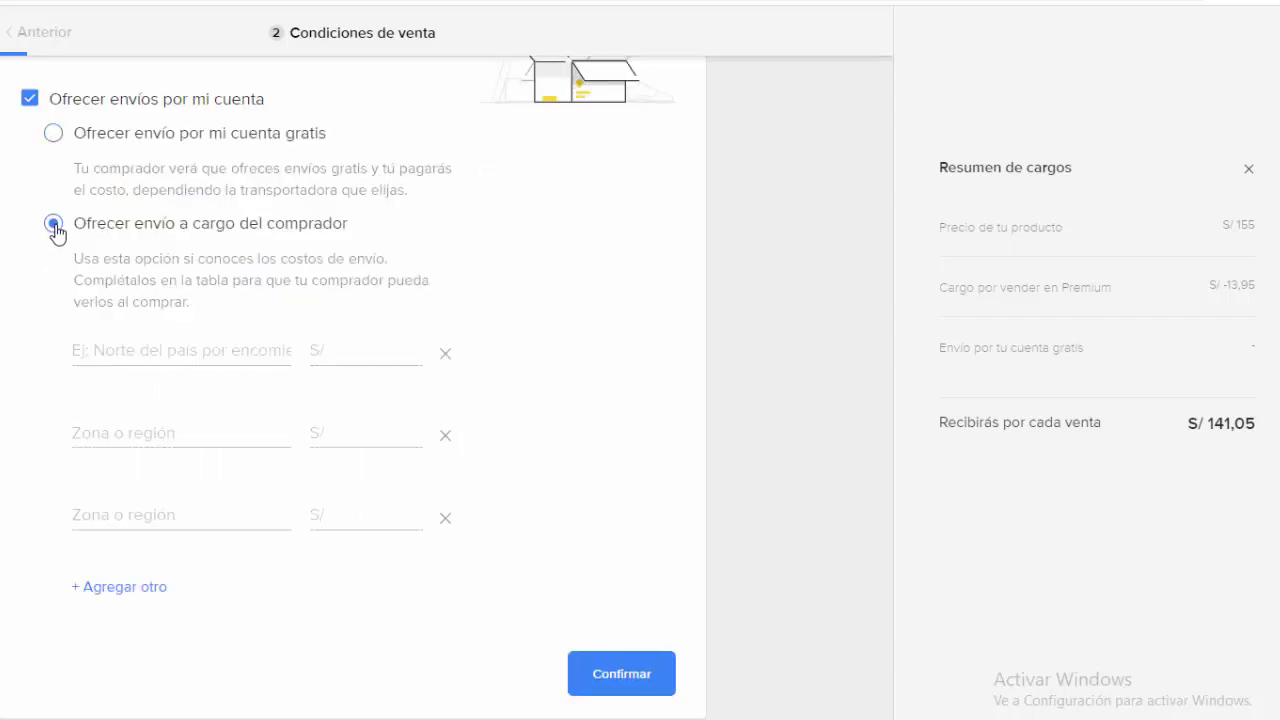
Step: Add shipping zones Arequipa at S/ 25, Ica at S/ 15 and Iquitos at S/ 30
{"action": "left_click", "coordinate": [173, 351]}
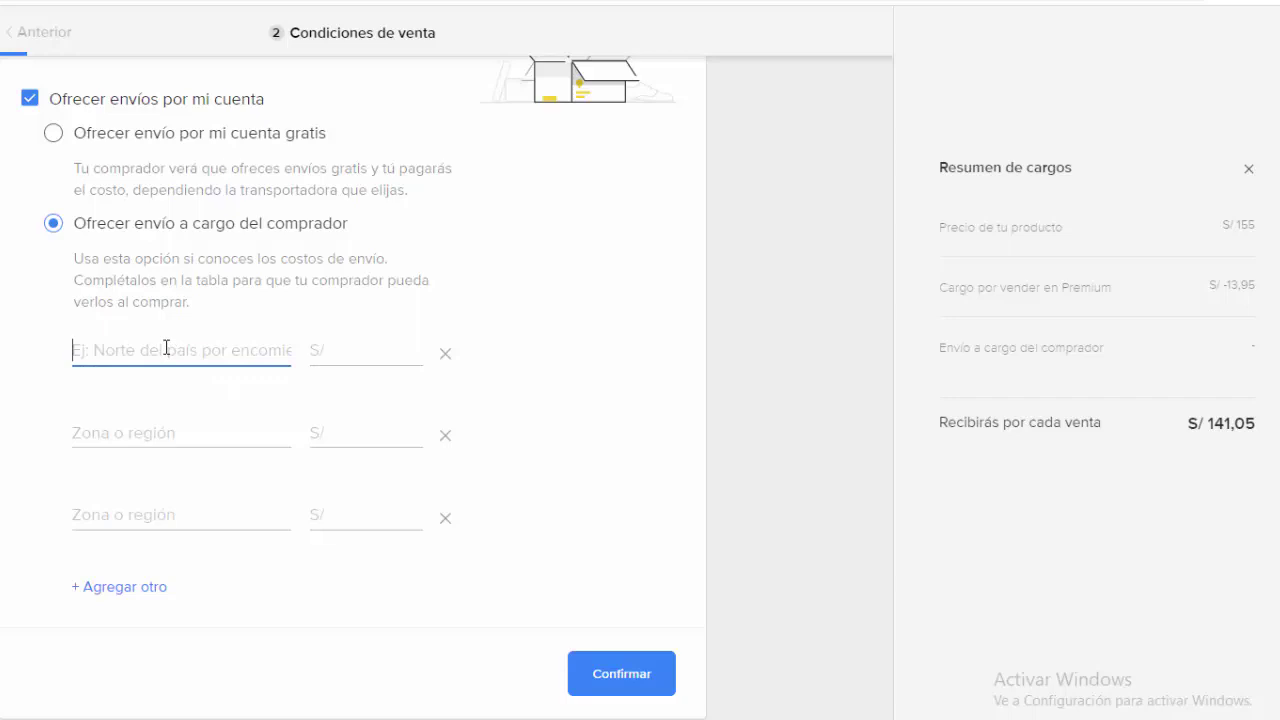
{"action": "type", "text": "Arequipa"}
{"action": "left_click", "coordinate": [371, 345]}
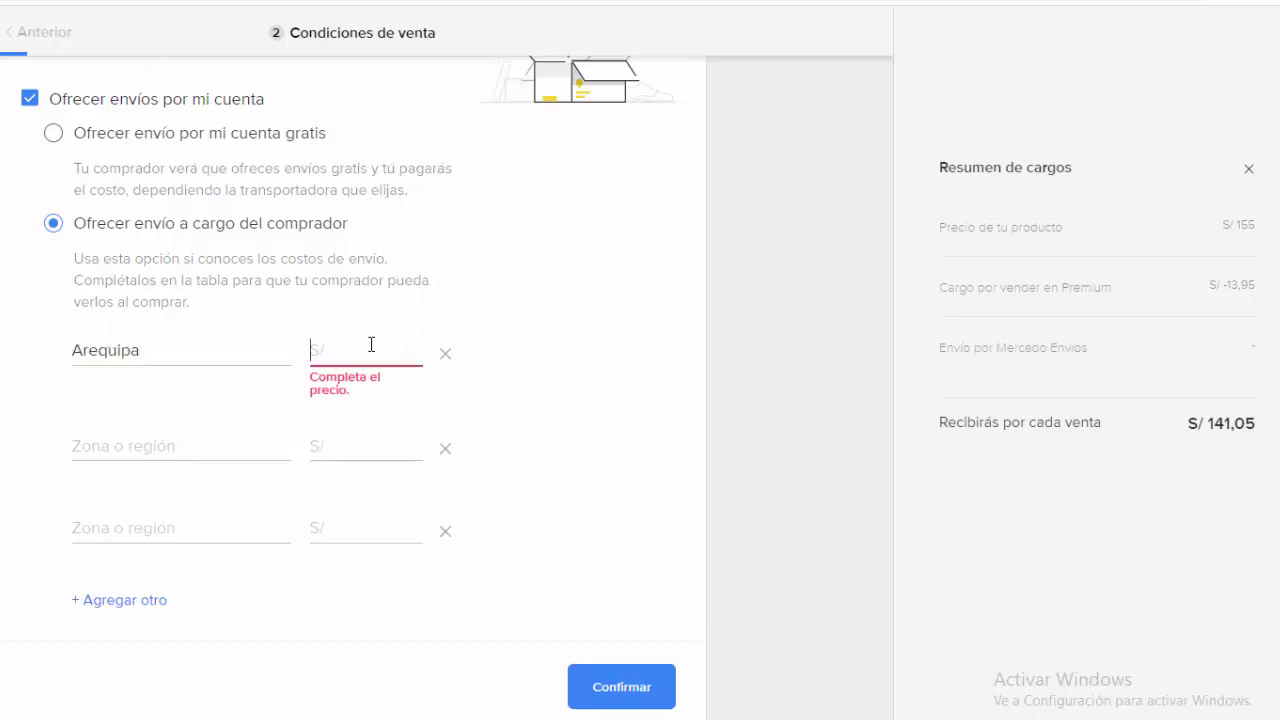
{"action": "type", "text": "25"}
{"action": "left_click", "coordinate": [171, 428]}
{"action": "type", "text": "Ica"}
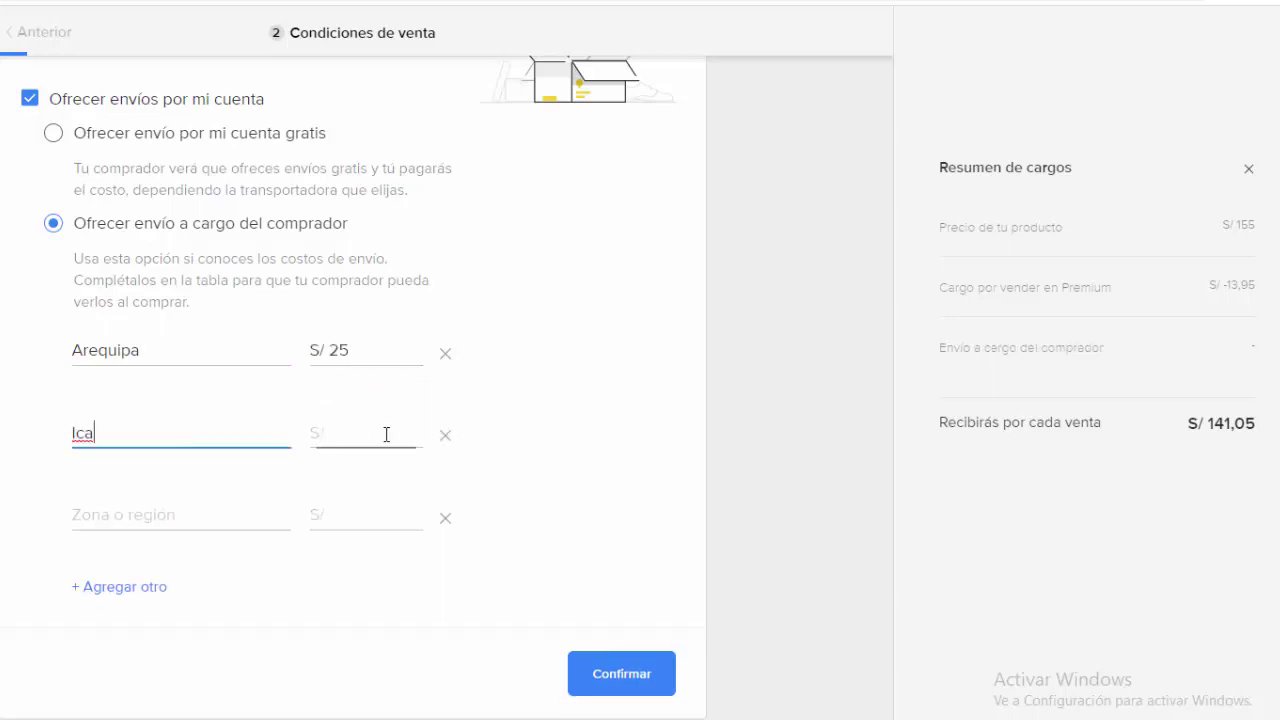
{"action": "left_click", "coordinate": [363, 425]}
{"action": "type", "text": "15"}
{"action": "left_click", "coordinate": [168, 505]}
{"action": "type", "text": "Iquitos"}
{"action": "left_click", "coordinate": [351, 506]}
{"action": "type", "text": "30"}
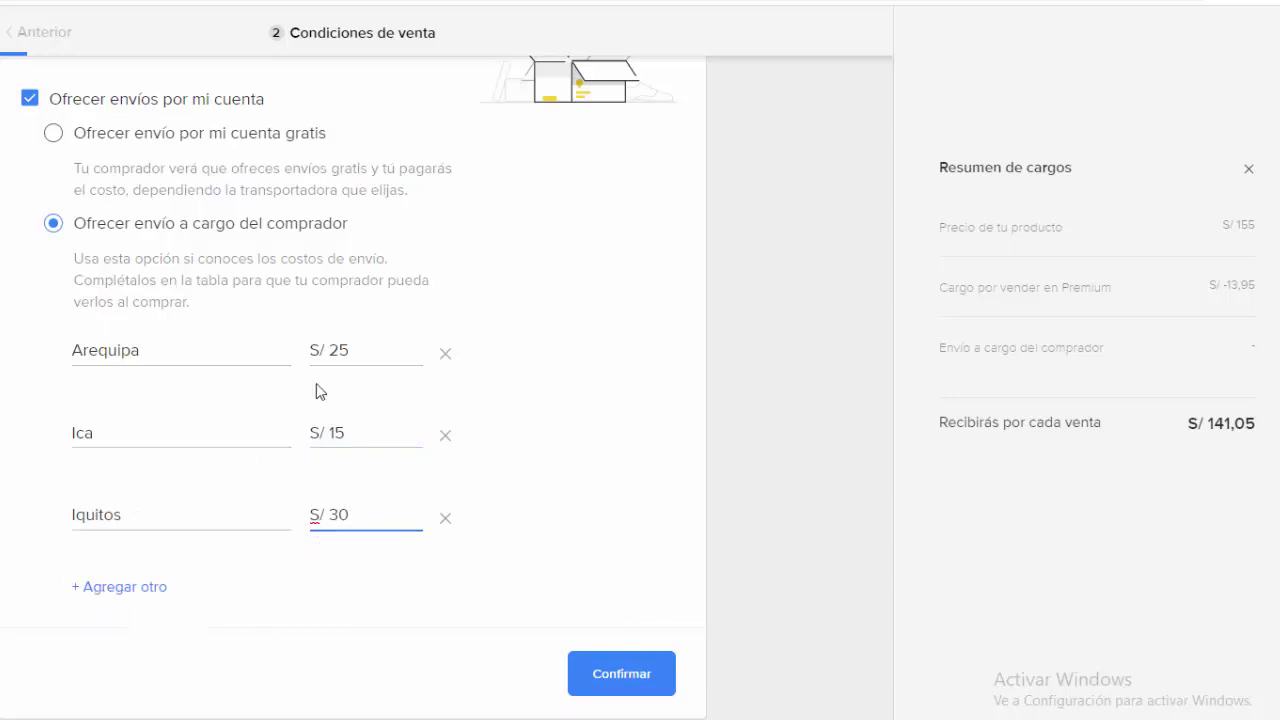
Step: Confirm the shipping zones, decline in-person pickup, and accept Mercado Pago payments
{"action": "left_click", "coordinate": [617, 689]}
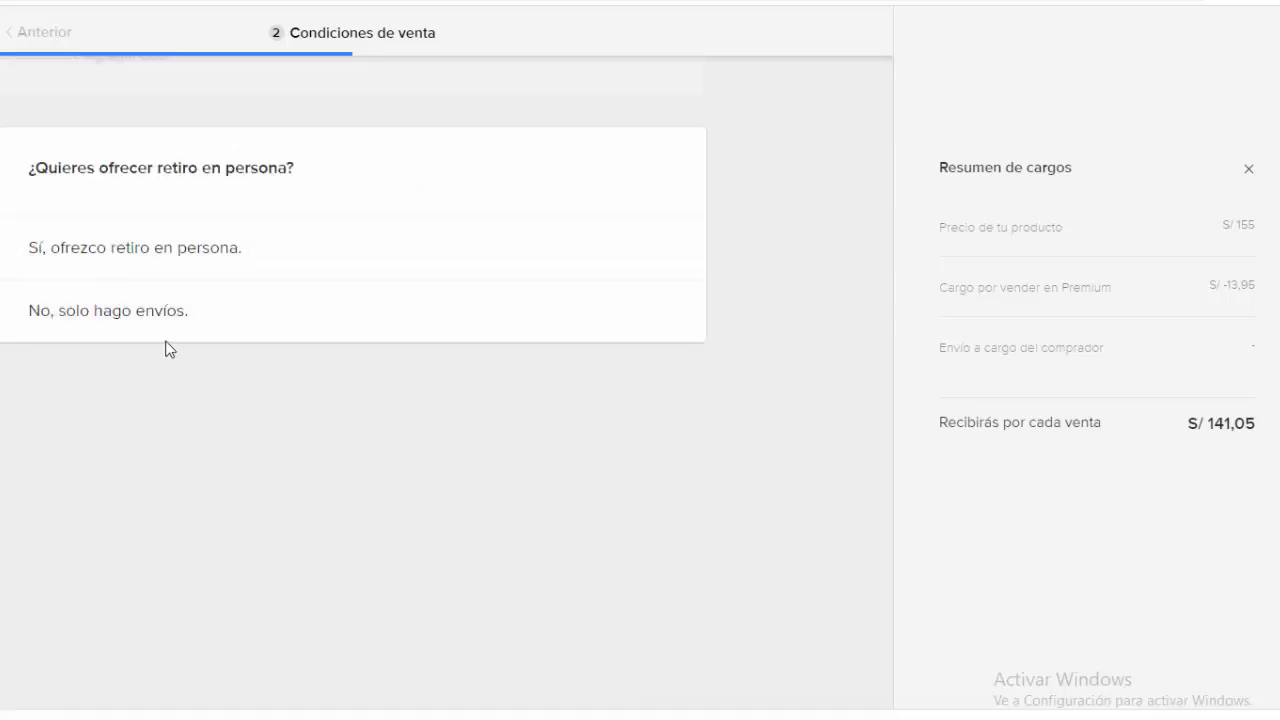
{"action": "left_click", "coordinate": [121, 255]}
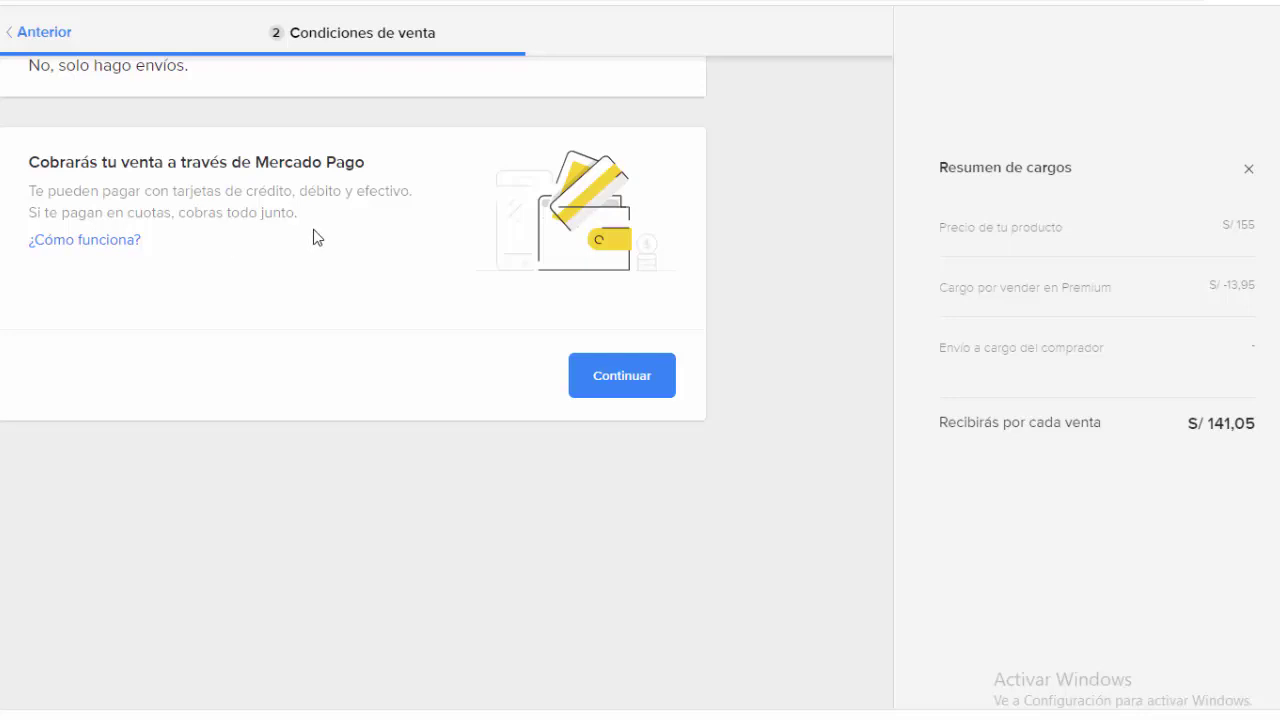
{"action": "left_click", "coordinate": [619, 382]}
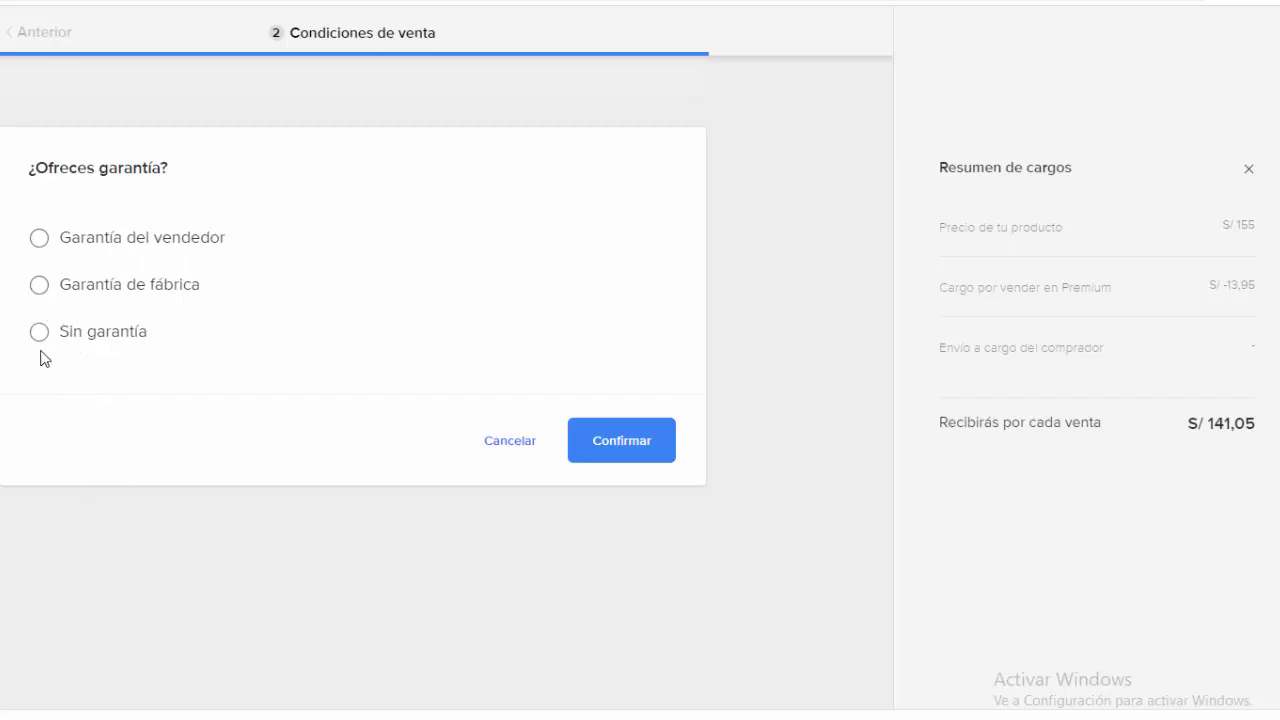
Step: Choose 'Garantía de fábrica' with 3 months and confirm it
{"action": "left_click", "coordinate": [40, 288]}
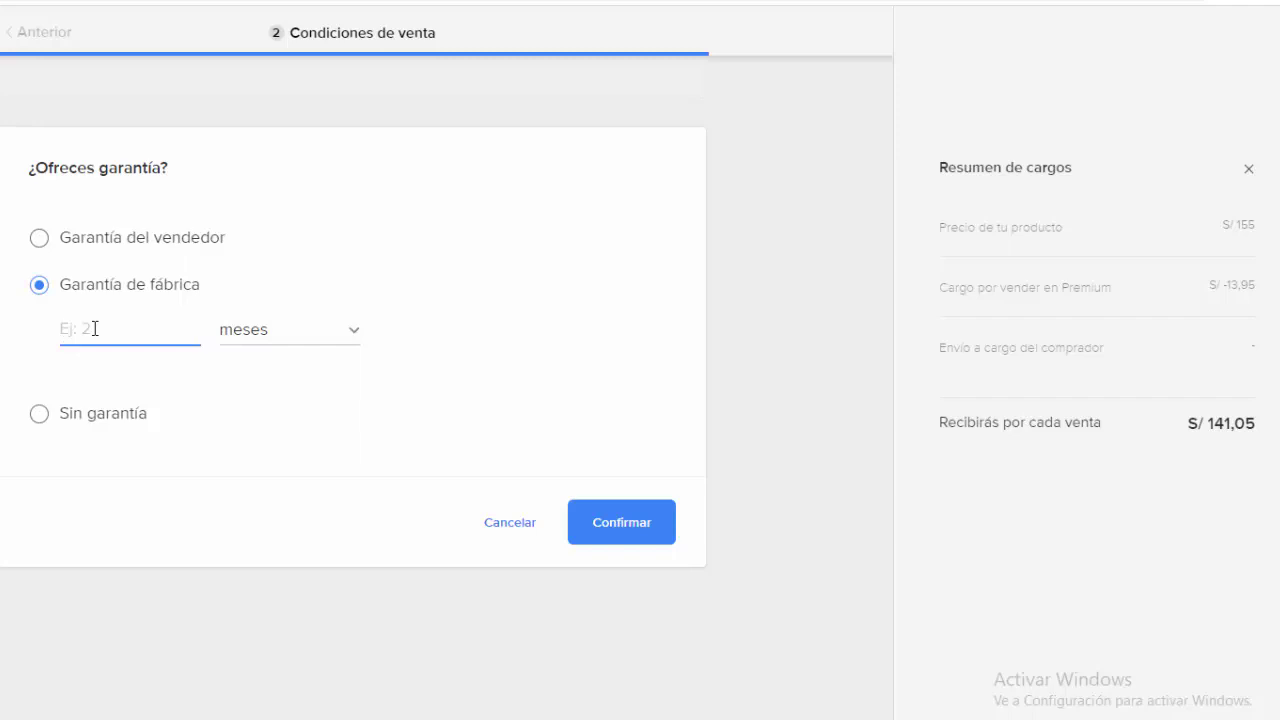
{"action": "type", "text": "3"}
{"action": "left_click", "coordinate": [611, 534]}
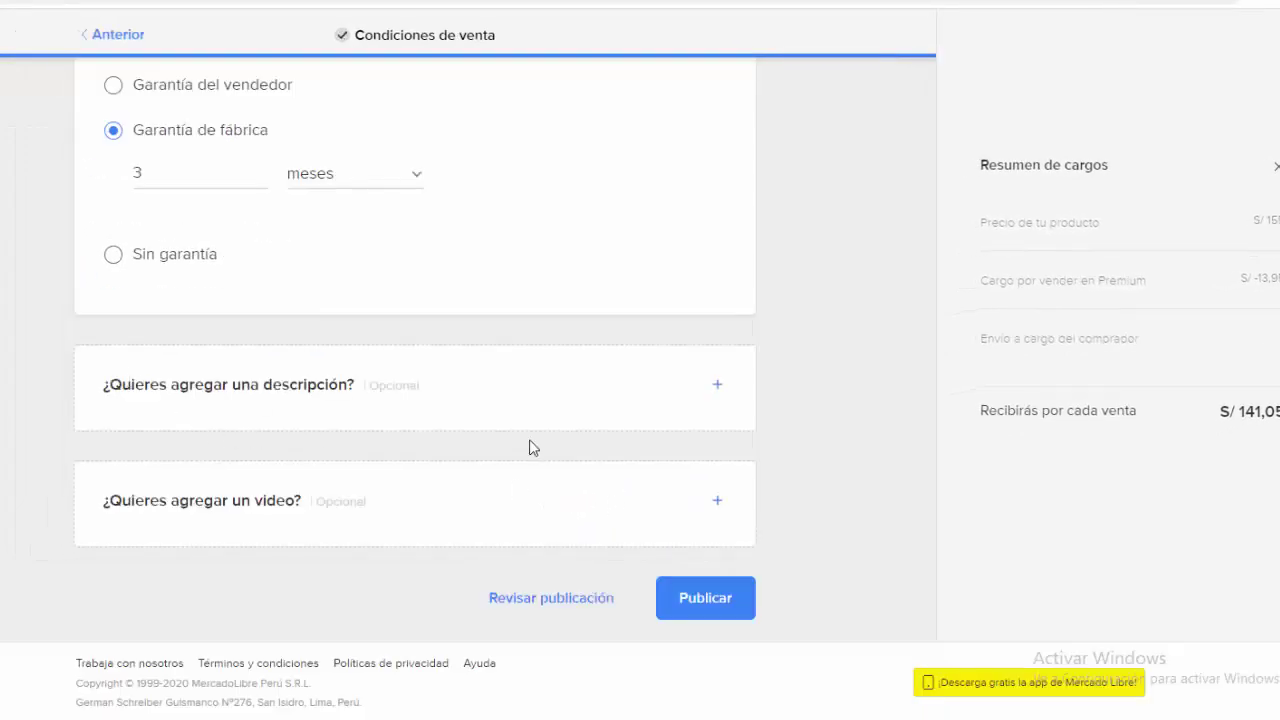
{"action": "left_click", "coordinate": [717, 388]}
Step: Paste the Jomar amplifier description from the Word document and confirm it
{"action": "scroll", "coordinate": [797, 437], "scroll_direction": "down", "scroll_amount": 1}
{"action": "left_click", "coordinate": [276, 453]}
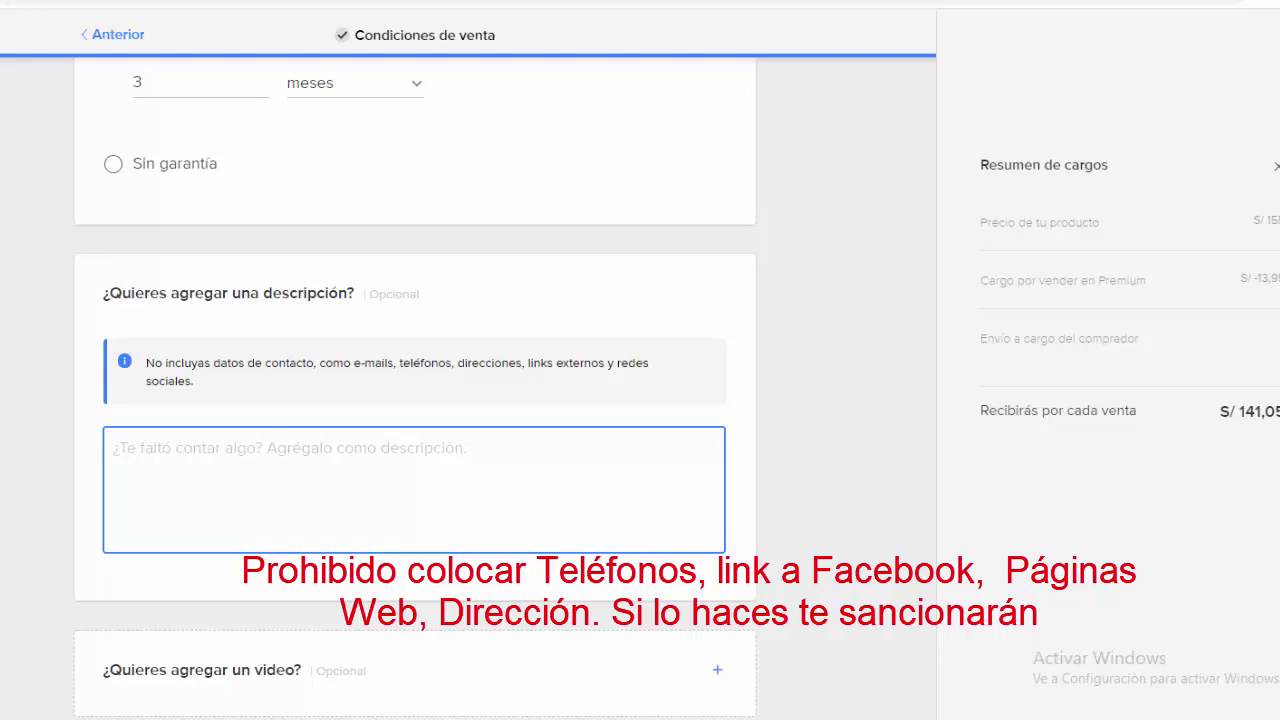
{"action": "key", "text": "alt+Tab"}
{"action": "left_click", "coordinate": [358, 305]}
{"action": "key", "text": "alt+Tab"}
{"action": "scroll", "coordinate": [724, 443], "scroll_direction": "up", "scroll_amount": 10}
{"action": "scroll", "coordinate": [715, 480], "scroll_direction": "down", "scroll_amount": 4}
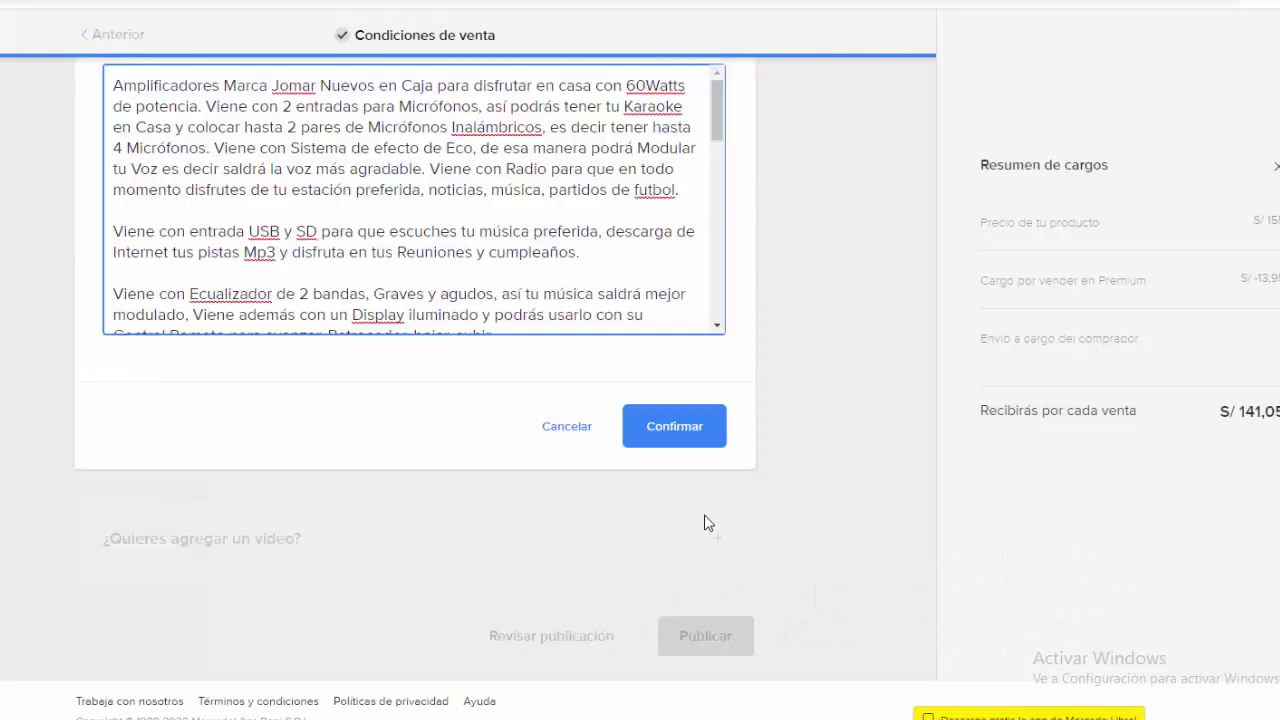
{"action": "scroll", "coordinate": [700, 570], "scroll_direction": "up", "scroll_amount": 2}
{"action": "left_click", "coordinate": [682, 610]}
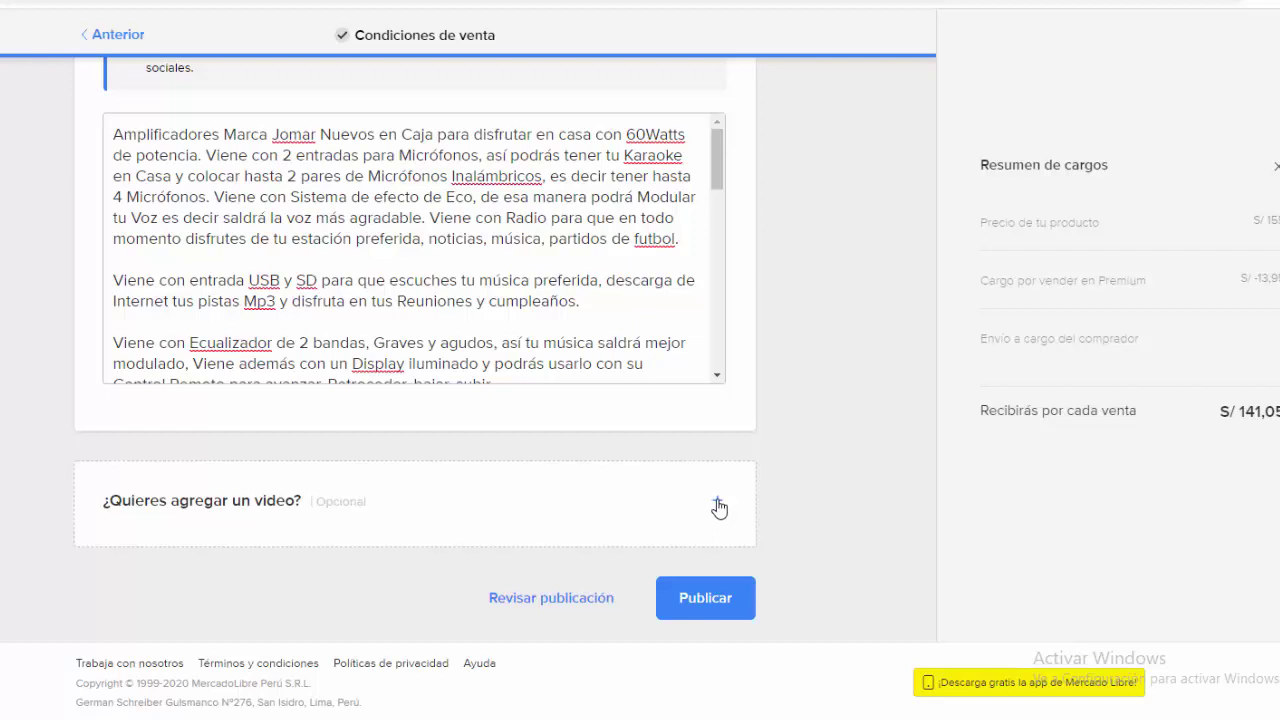
Step: Add the YouTube demo link copied from Word as the listing video, then publish
{"action": "left_click", "coordinate": [717, 504]}
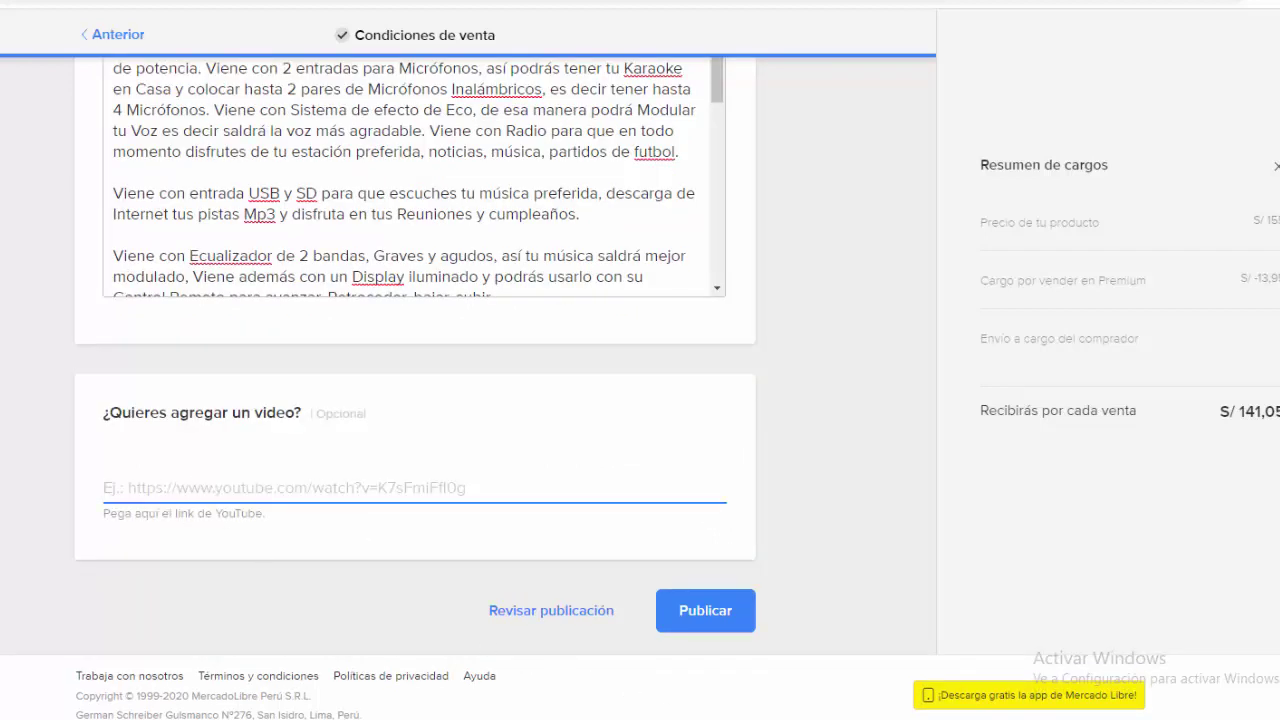
{"action": "key", "text": "alt+Tab"}
{"action": "left_click_drag", "start_coordinate": [656, 552], "coordinate": [281, 545]}
{"action": "right_click", "coordinate": [393, 546]}
{"action": "left_click", "coordinate": [440, 262]}
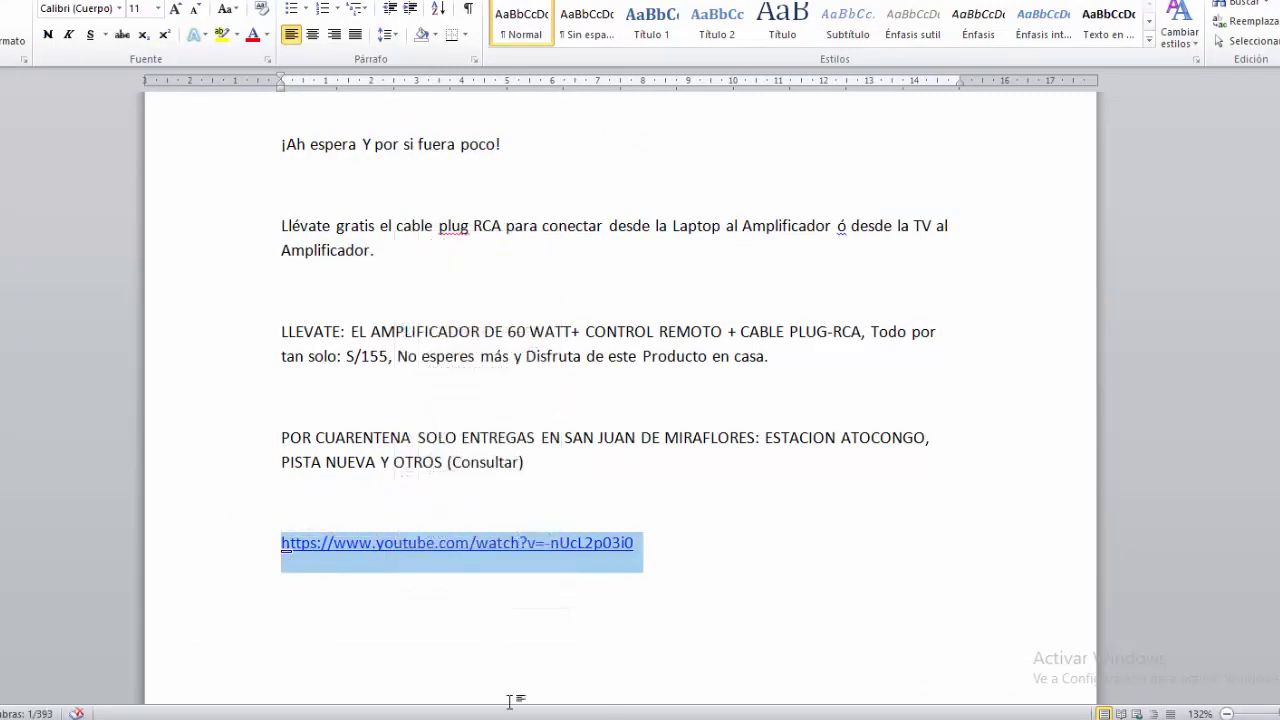
{"action": "key", "text": "alt+Tab"}
{"action": "left_click", "coordinate": [172, 489]}
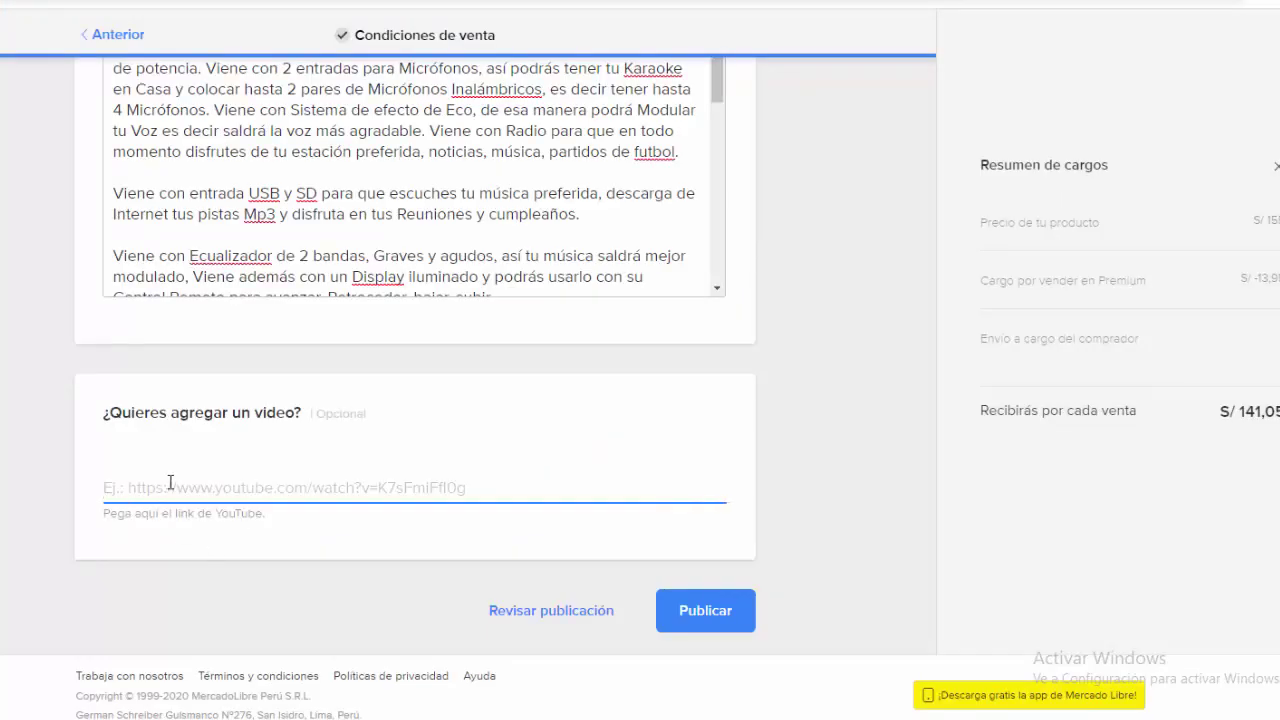
{"action": "right_click", "coordinate": [170, 485]}
{"action": "left_click", "coordinate": [226, 345]}
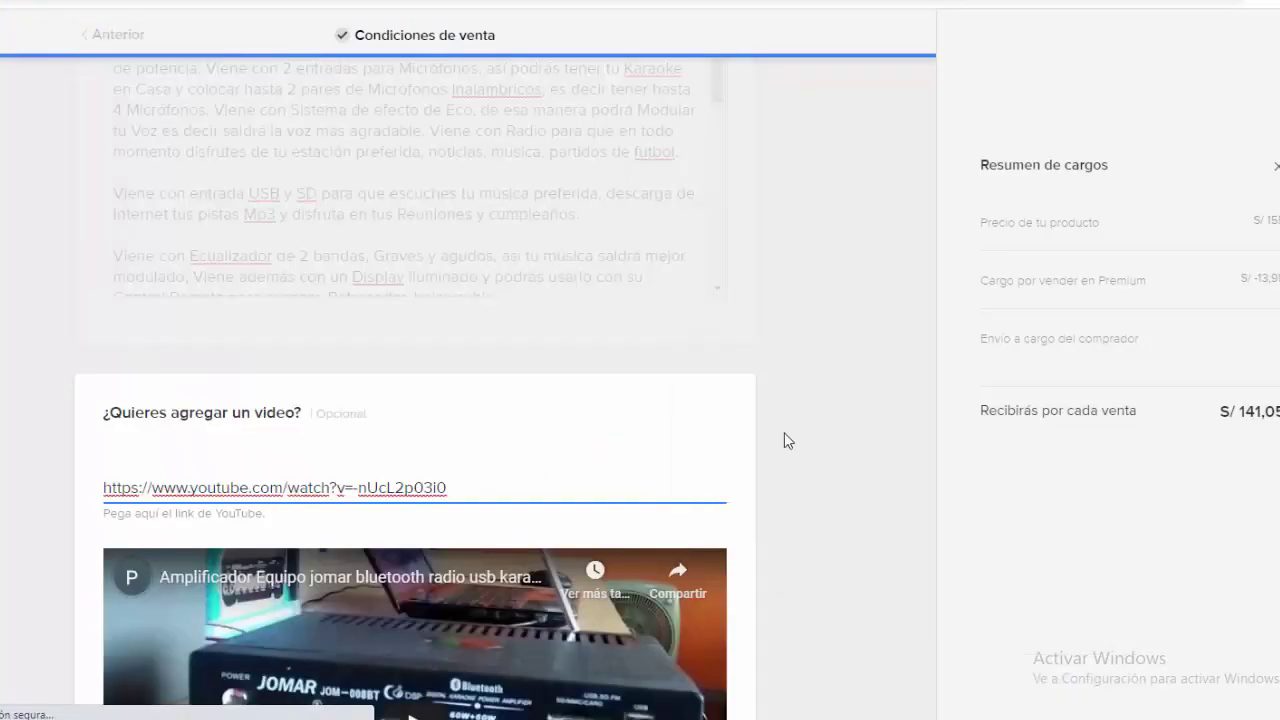
{"action": "scroll", "coordinate": [788, 438], "scroll_direction": "down", "scroll_amount": 3}
{"action": "scroll", "coordinate": [757, 480], "scroll_direction": "down", "scroll_amount": 2}
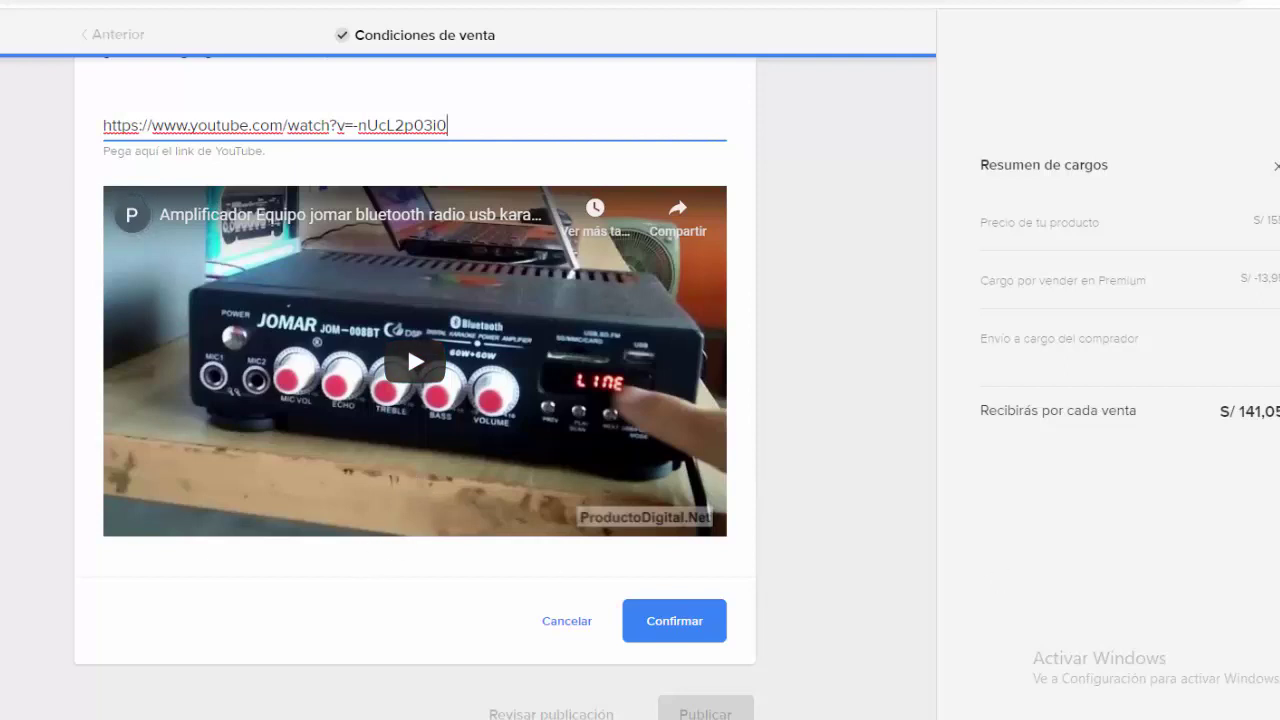
{"action": "left_click", "coordinate": [676, 621]}
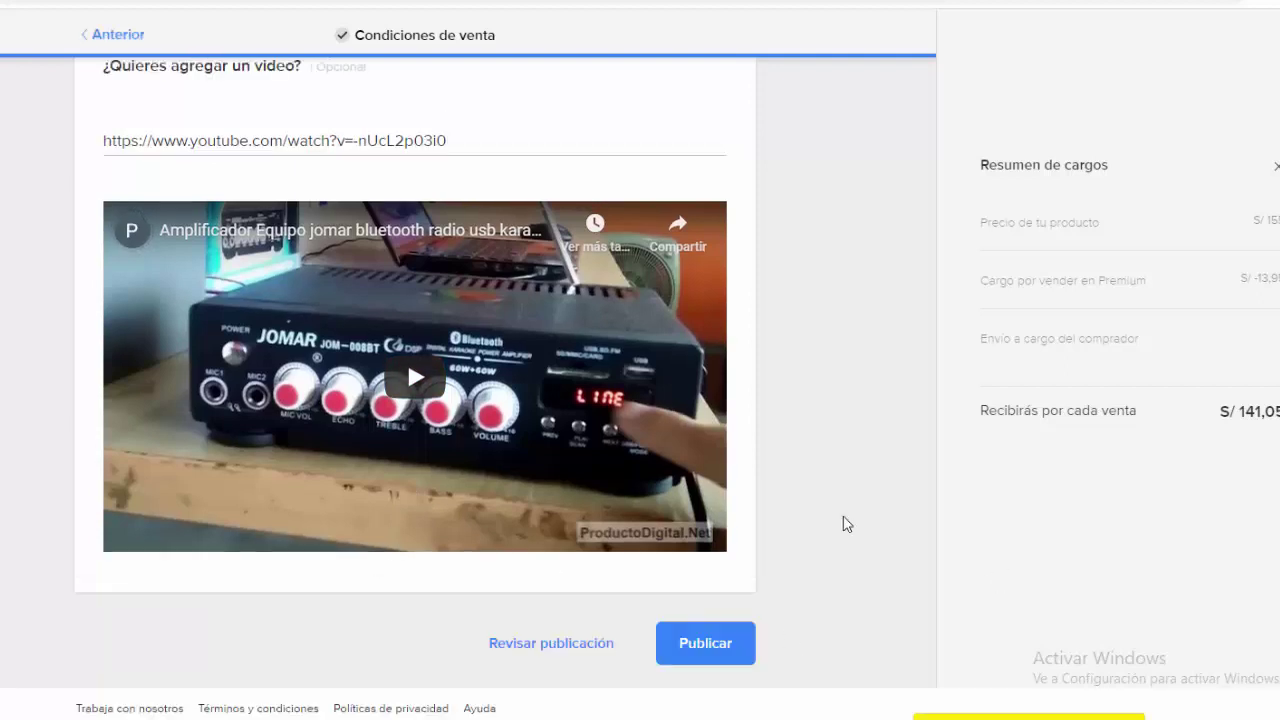
{"action": "left_click", "coordinate": [703, 645]}
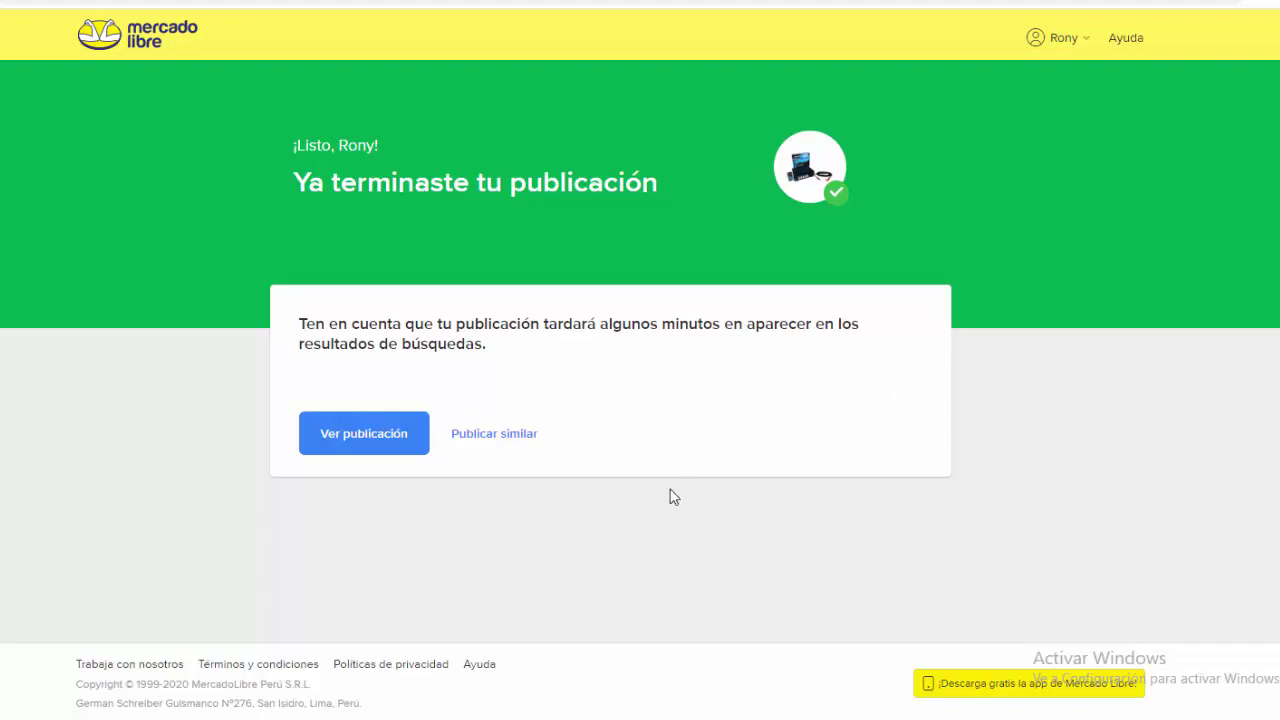
Step: Open the published listing and step through its photo gallery
{"action": "left_click", "coordinate": [346, 437]}
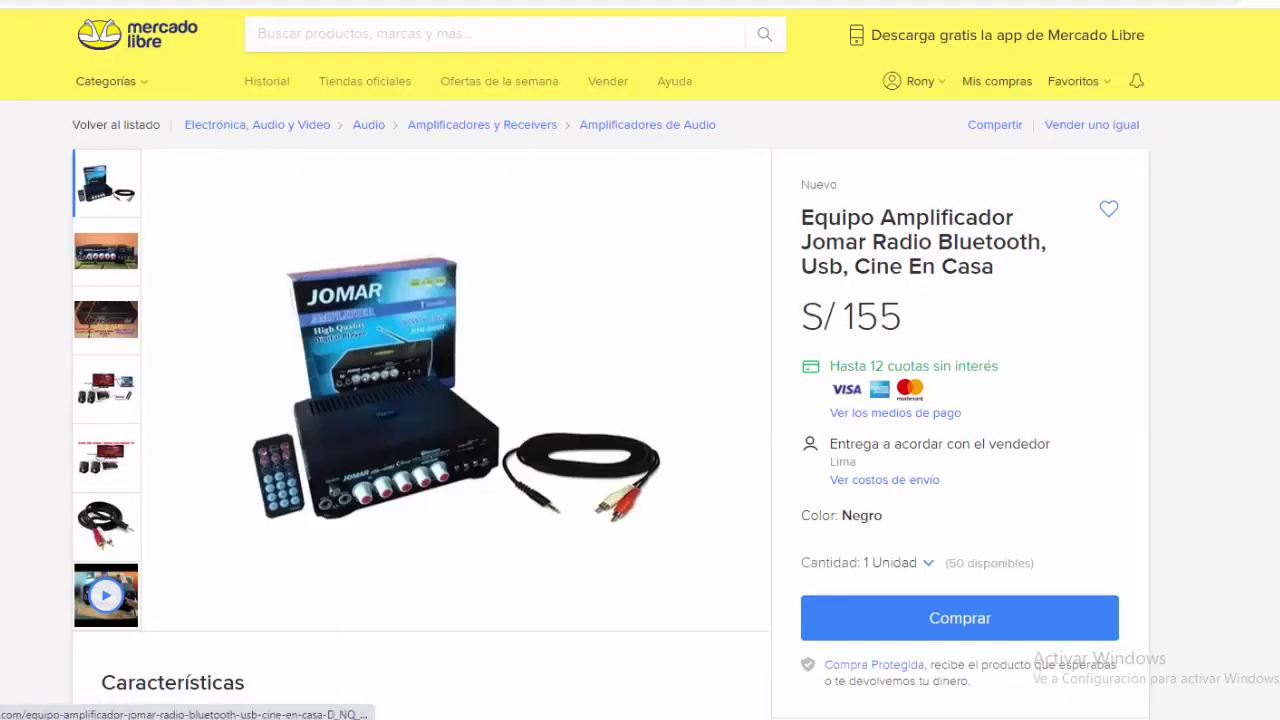
{"action": "scroll", "coordinate": [378, 457], "scroll_direction": "down", "scroll_amount": 3}
{"action": "scroll", "coordinate": [420, 400], "scroll_direction": "down", "scroll_amount": 11}
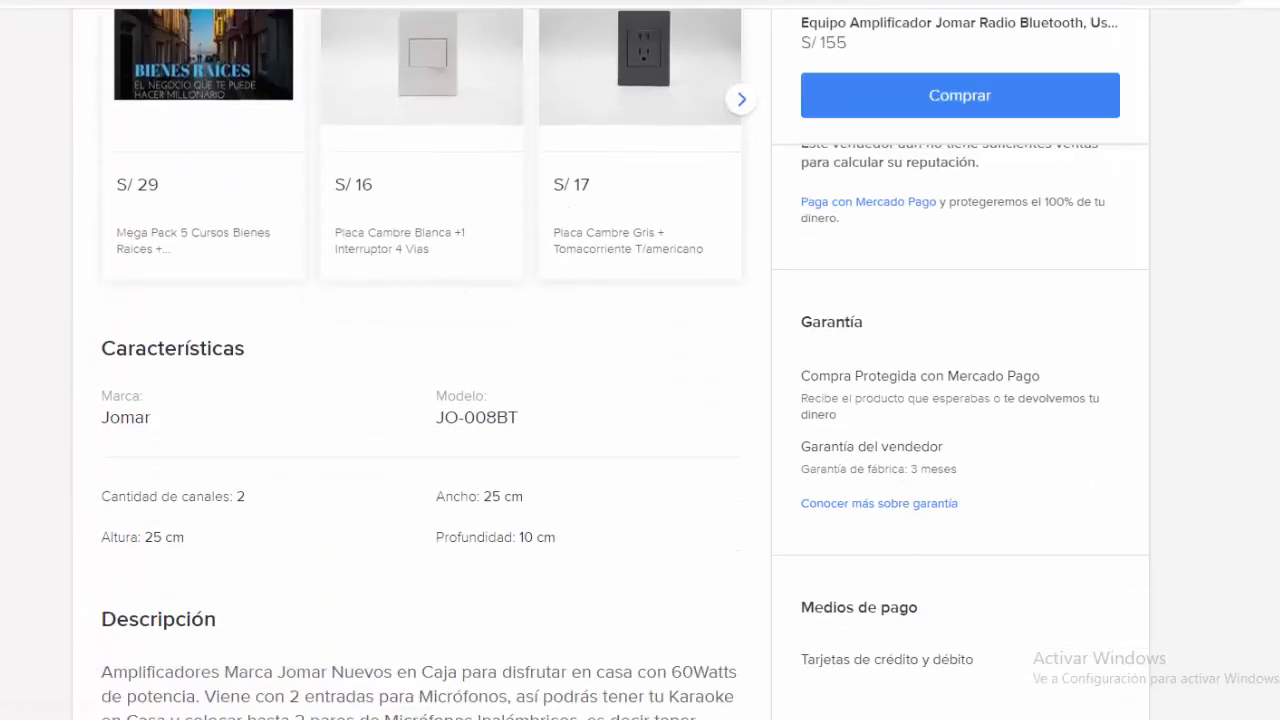
{"action": "scroll", "coordinate": [420, 400], "scroll_direction": "up", "scroll_amount": 4}
{"action": "scroll", "coordinate": [550, 427], "scroll_direction": "up", "scroll_amount": 10}
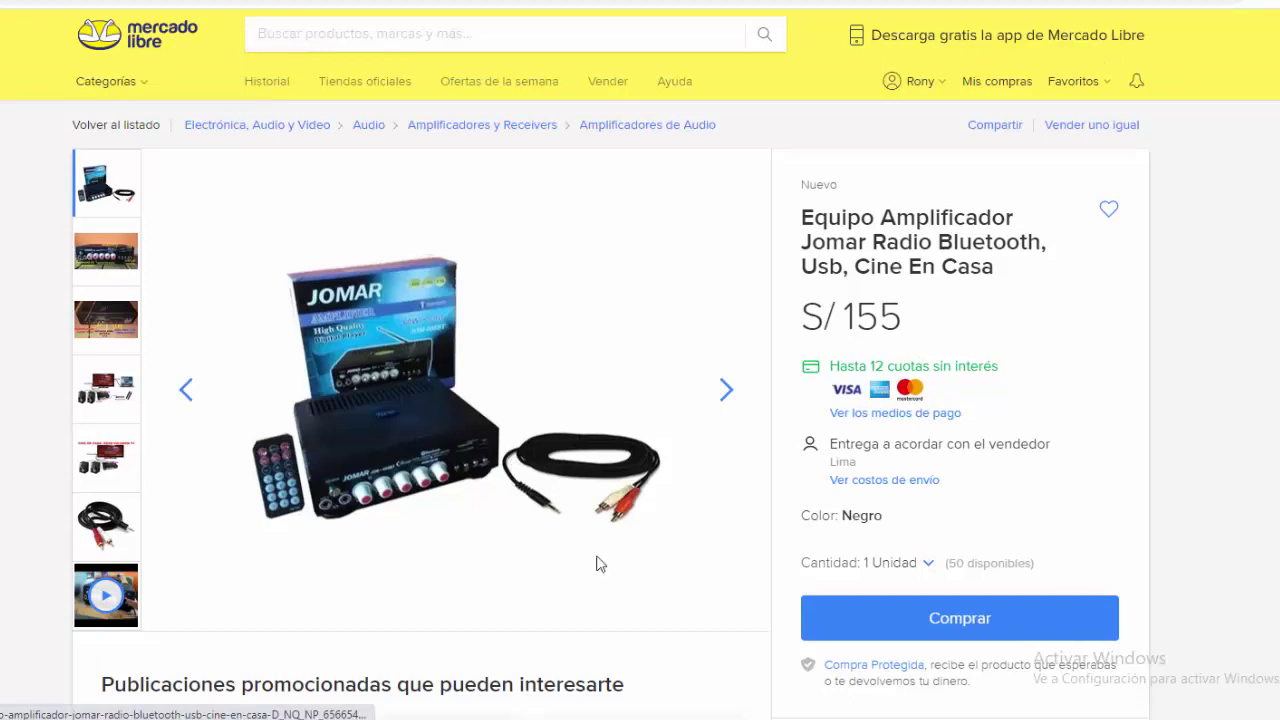
{"action": "left_click", "coordinate": [727, 392]}
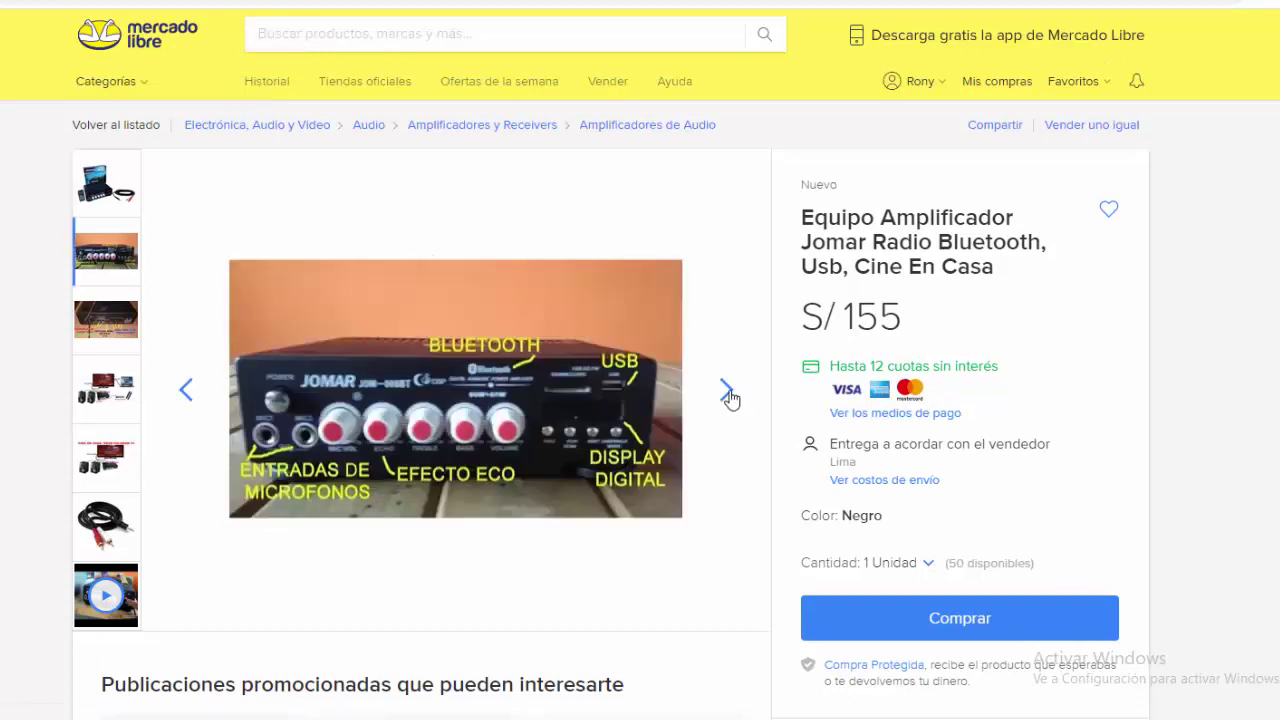
{"action": "left_click", "coordinate": [727, 392]}
{"action": "left_click", "coordinate": [727, 392]}
{"action": "left_click", "coordinate": [727, 392]}
{"action": "left_click", "coordinate": [727, 392]}
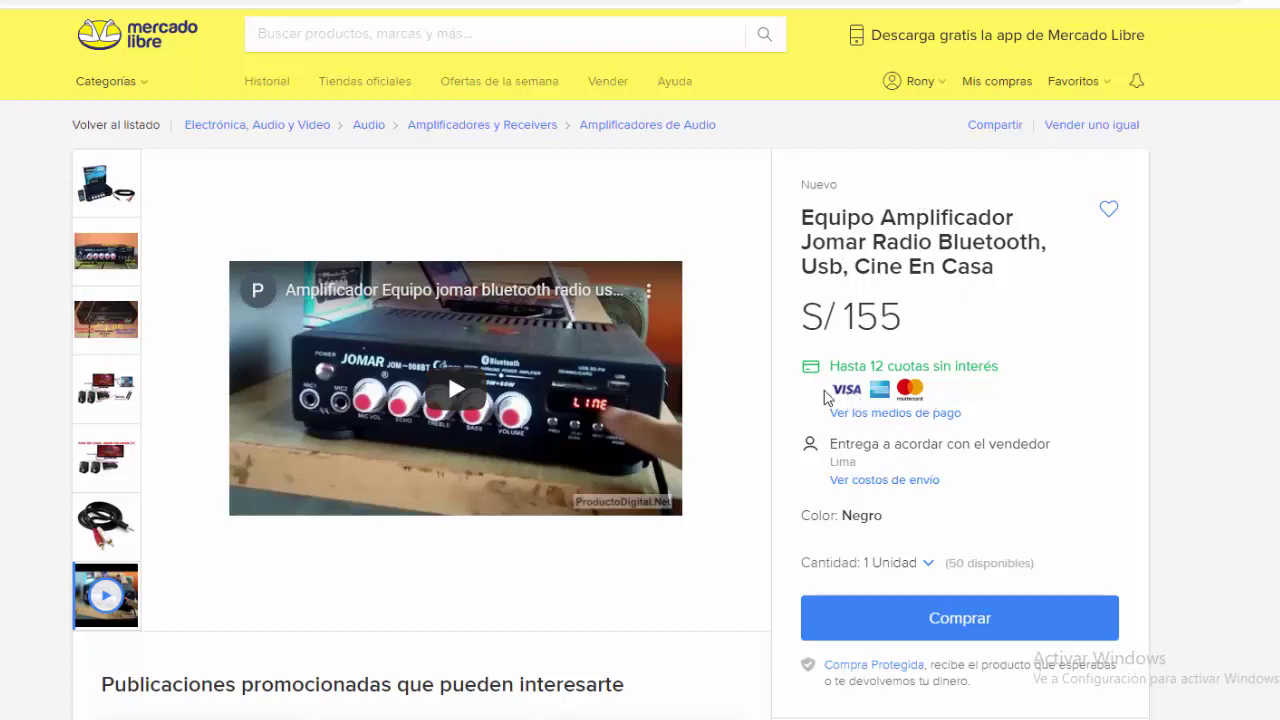
Step: Scroll through the listing's Características, Descripción and Preguntas sections
{"action": "scroll", "coordinate": [1108, 517], "scroll_direction": "down", "scroll_amount": 4}
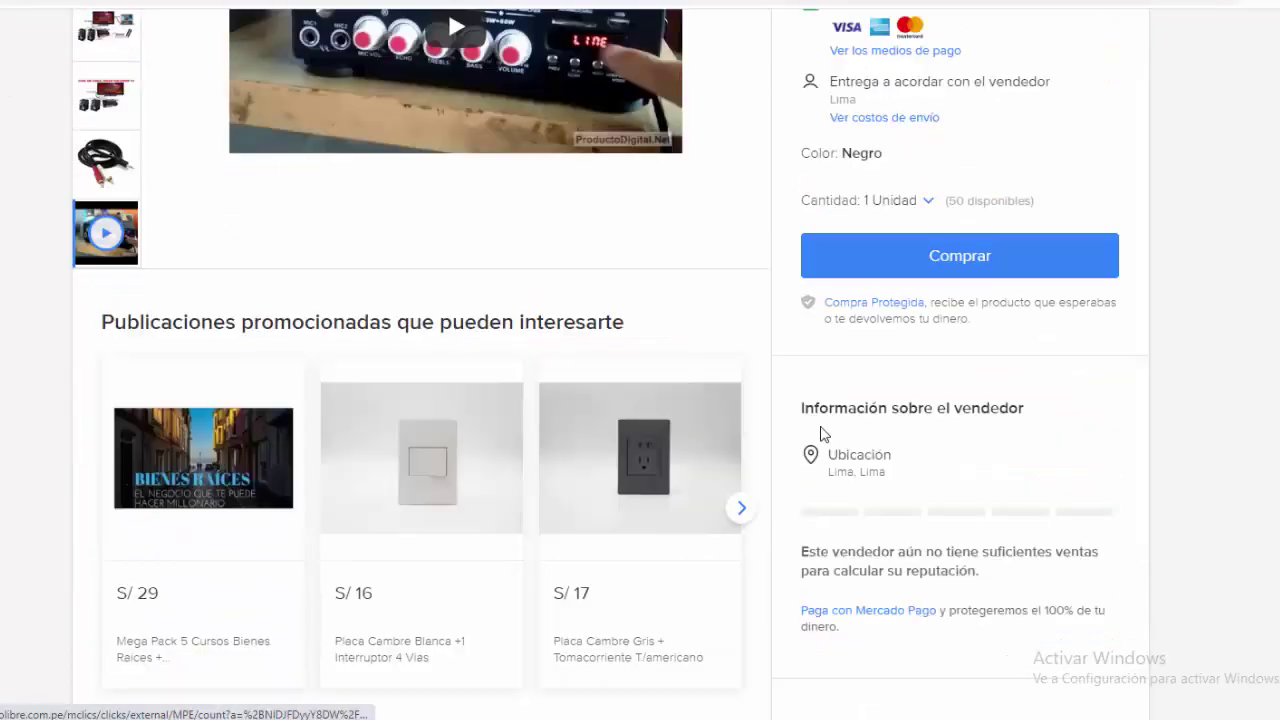
{"action": "scroll", "coordinate": [388, 394], "scroll_direction": "down", "scroll_amount": 10}
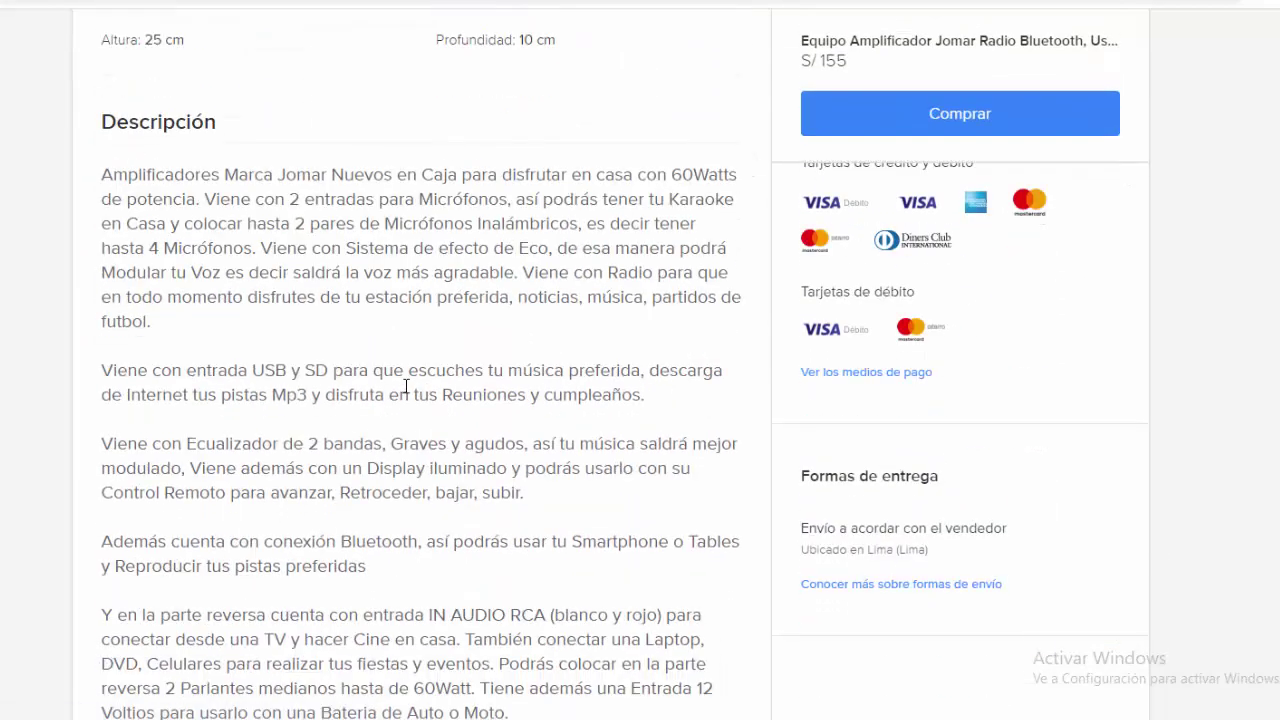
{"action": "scroll", "coordinate": [389, 356], "scroll_direction": "down", "scroll_amount": 12}
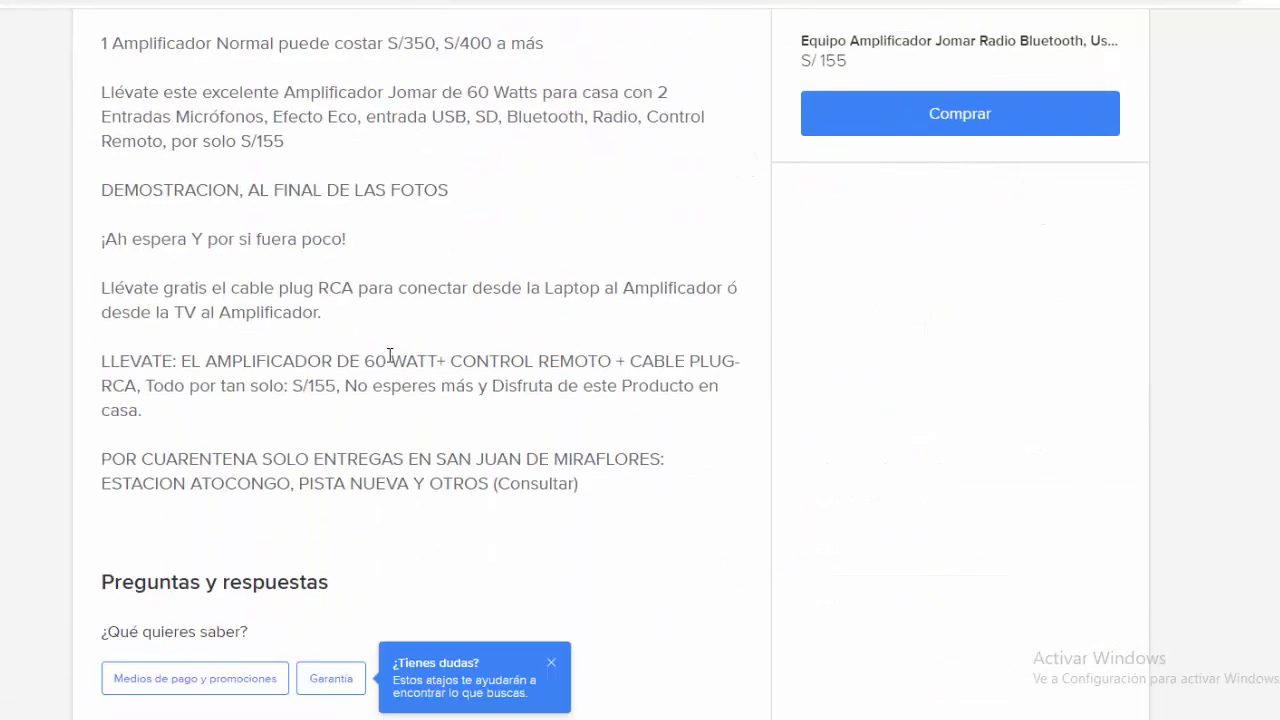
{"action": "scroll", "coordinate": [389, 362], "scroll_direction": "down", "scroll_amount": 1}
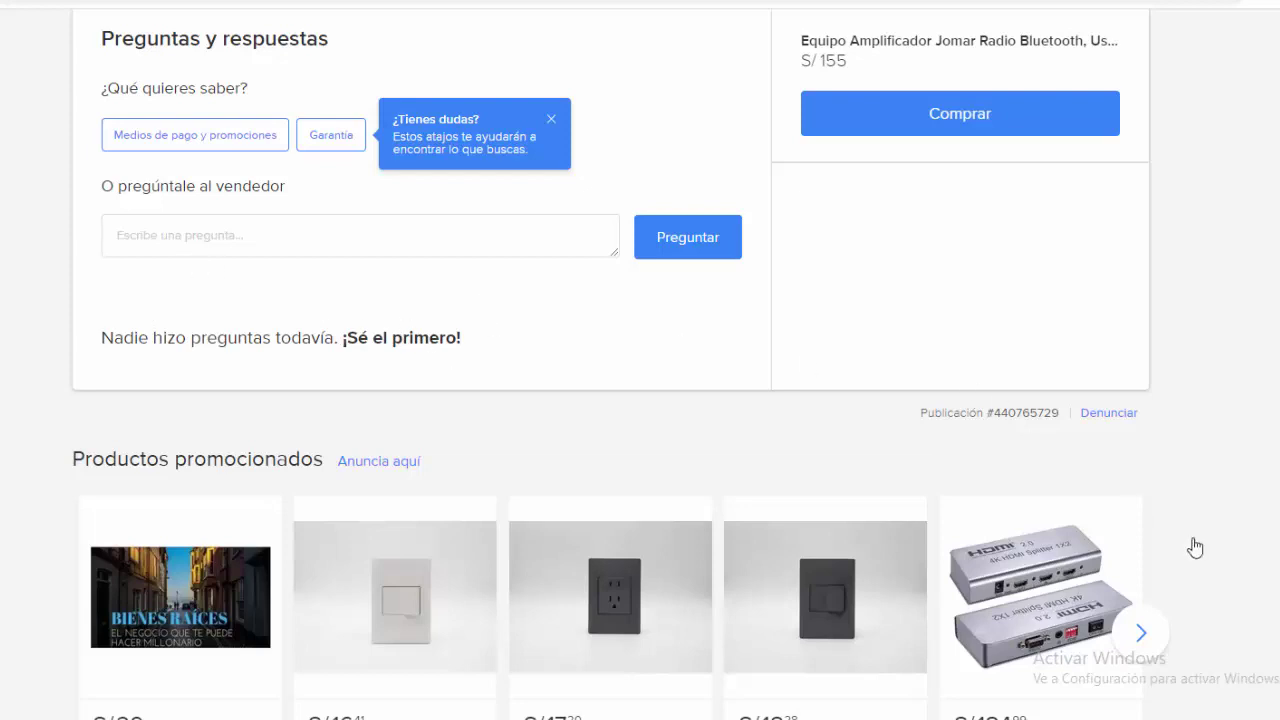
{"action": "scroll", "coordinate": [620, 375], "scroll_direction": "up", "scroll_amount": 1}
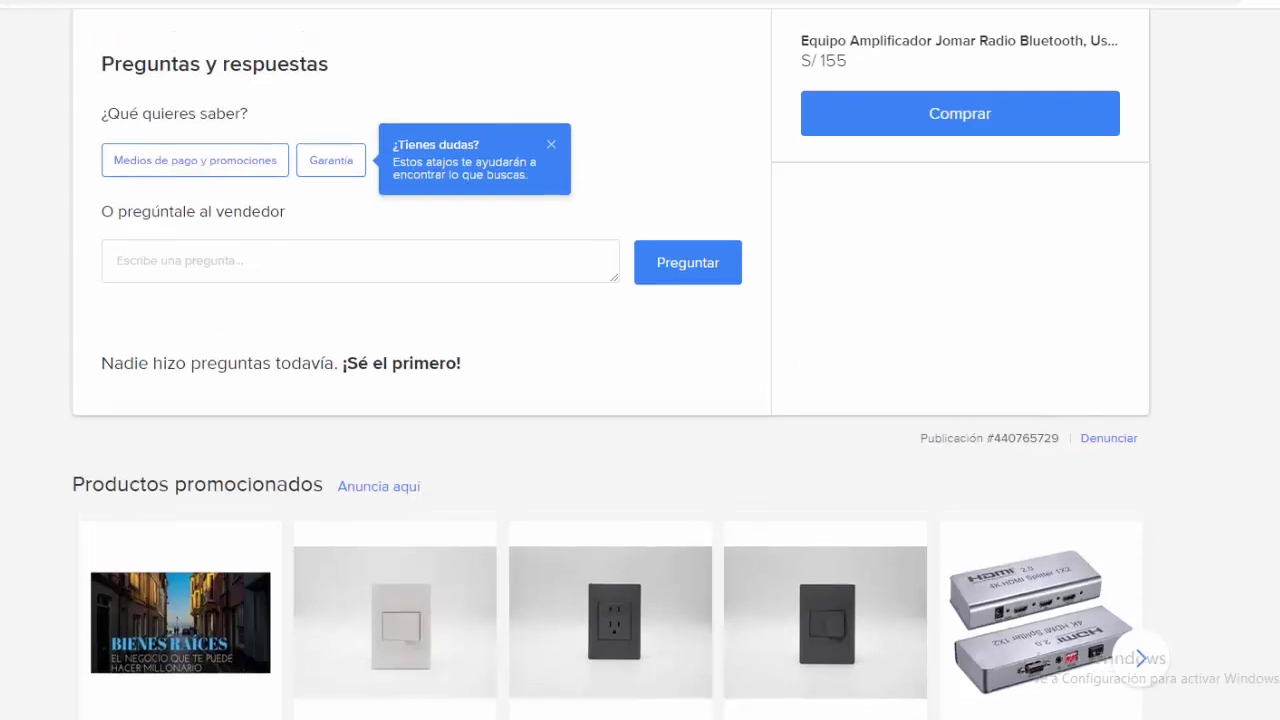
{"action": "scroll", "coordinate": [420, 400], "scroll_direction": "up", "scroll_amount": 15}
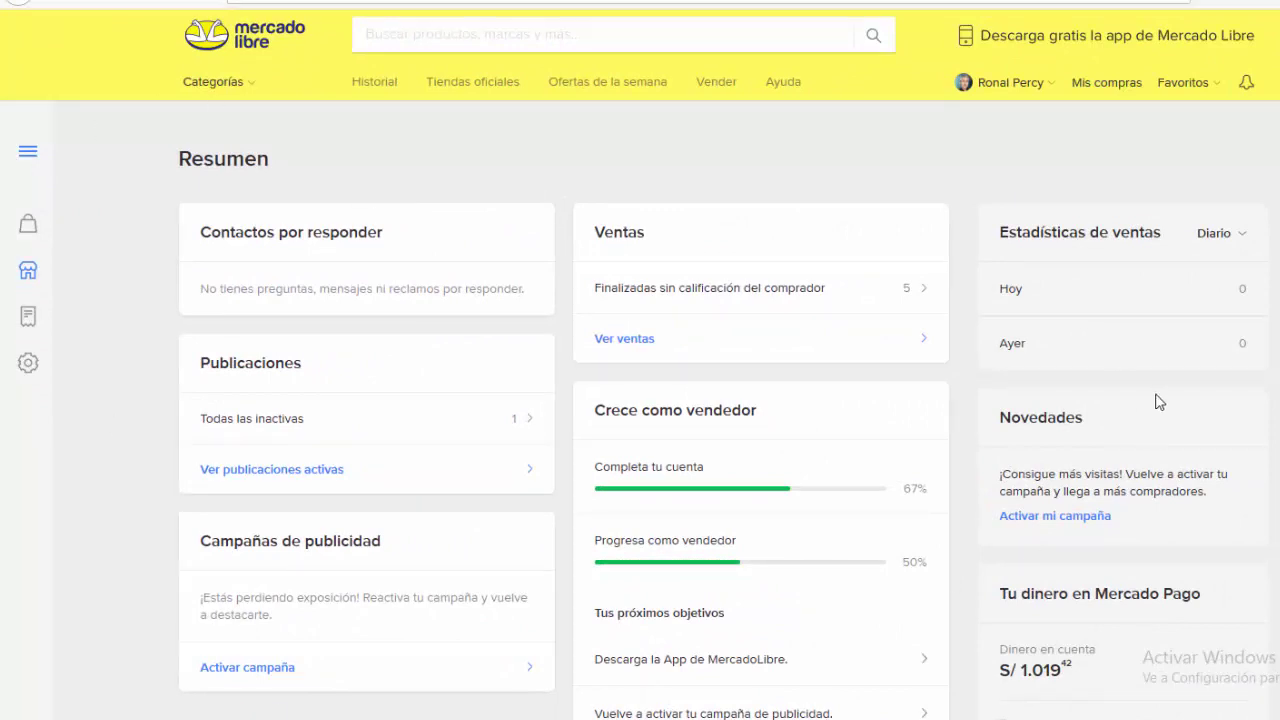
Step: Check the Mercado Pago balance on the Resumen dashboard and begin a withdrawal with 'Retirar'
{"action": "scroll", "coordinate": [1110, 607], "scroll_direction": "down", "scroll_amount": 1}
{"action": "scroll", "coordinate": [1110, 607], "scroll_direction": "up", "scroll_amount": 1}
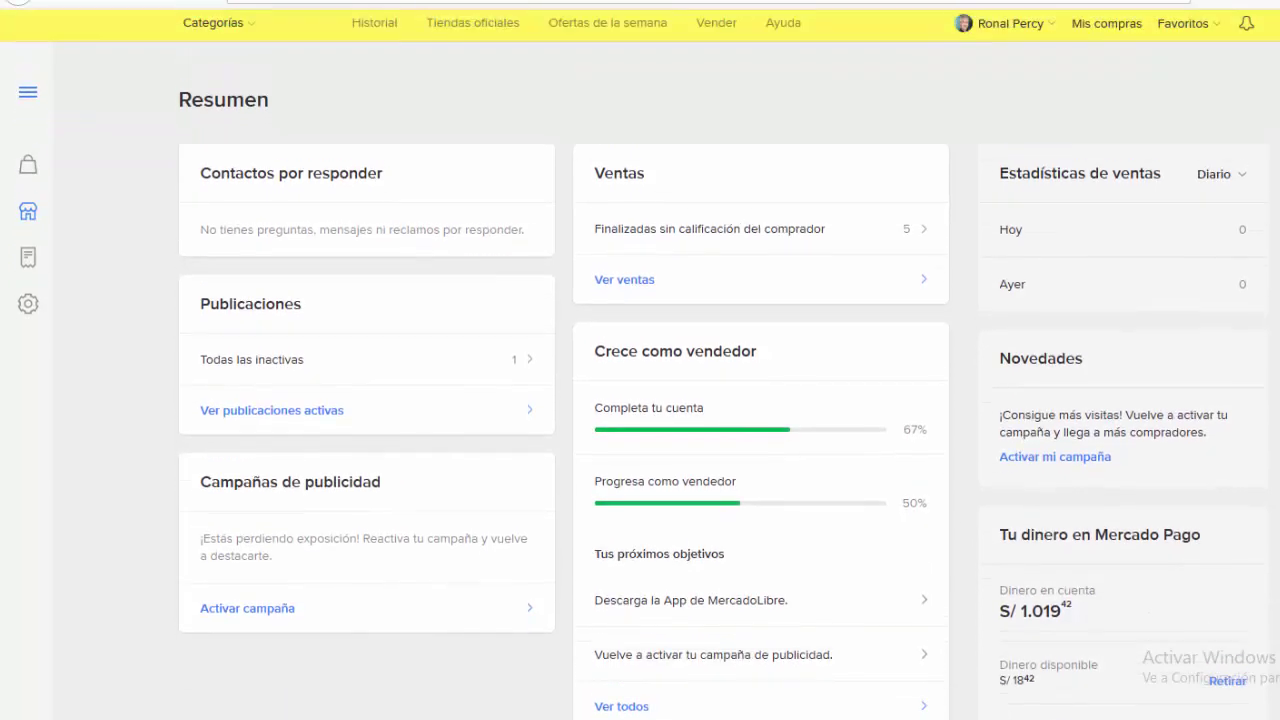
{"action": "scroll", "coordinate": [1107, 530], "scroll_direction": "down", "scroll_amount": 1}
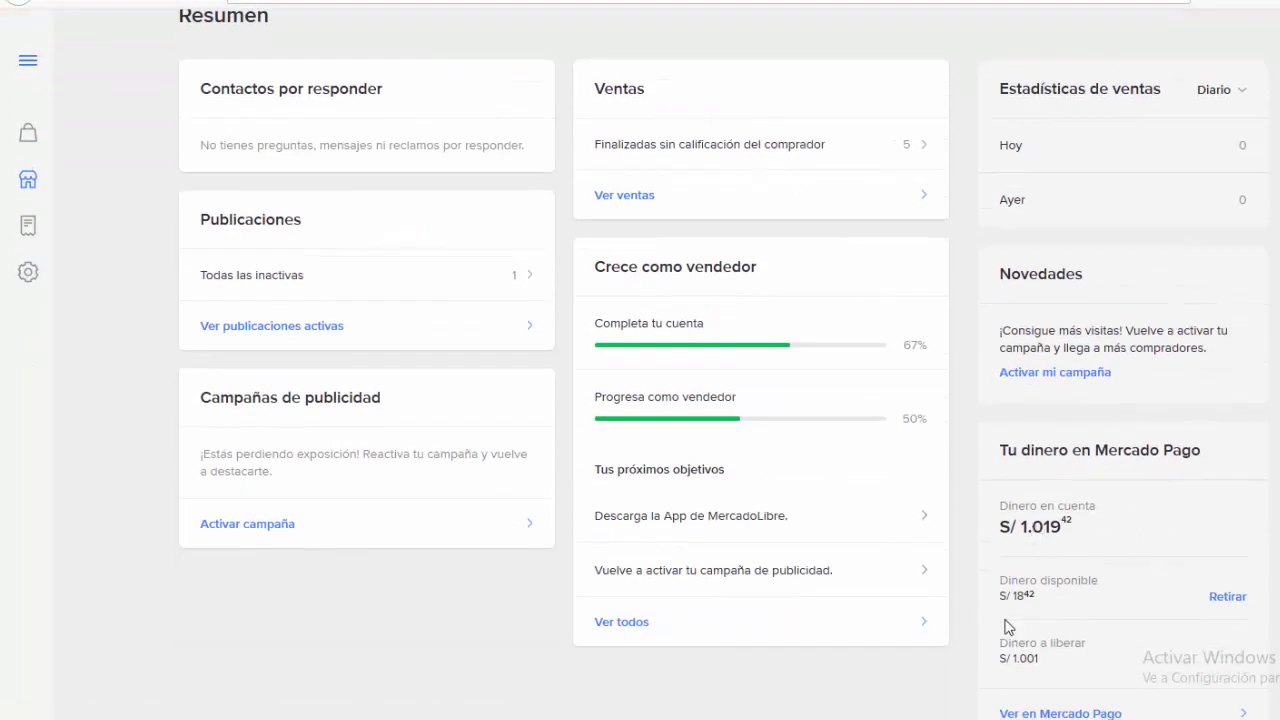
{"action": "scroll", "coordinate": [640, 390], "scroll_direction": "up", "scroll_amount": 1}
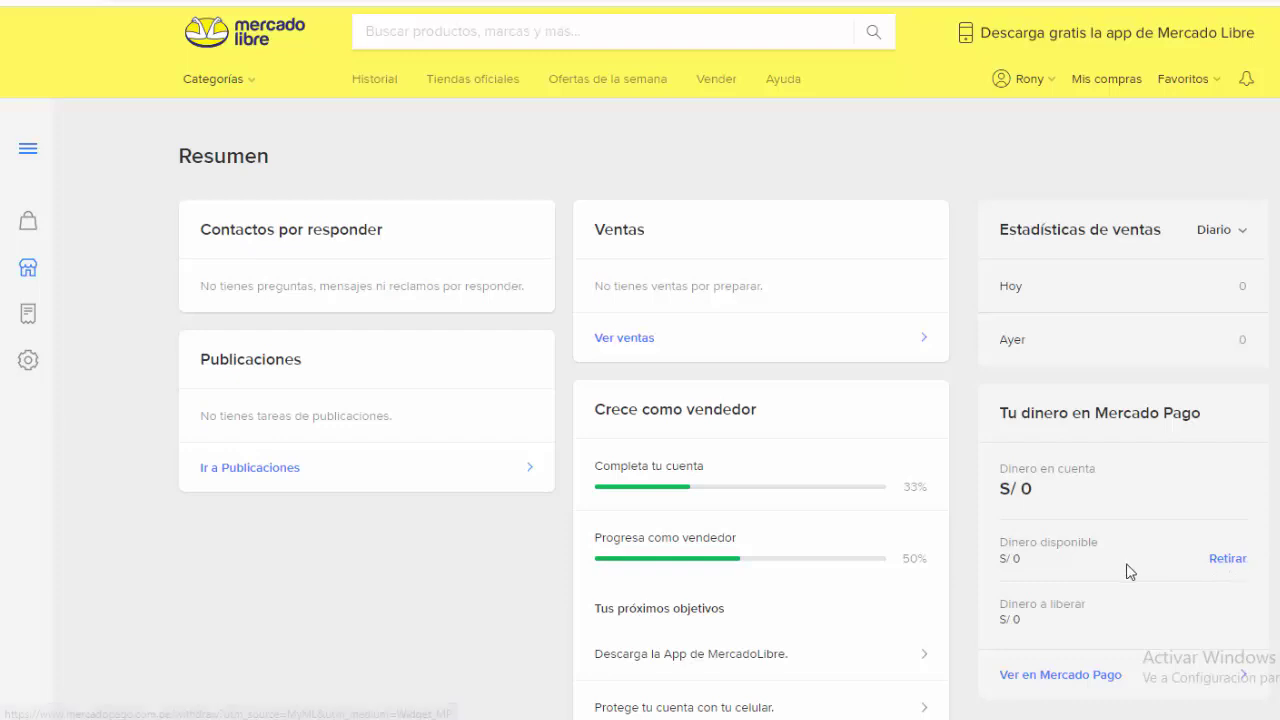
{"action": "left_click", "coordinate": [1227, 560]}
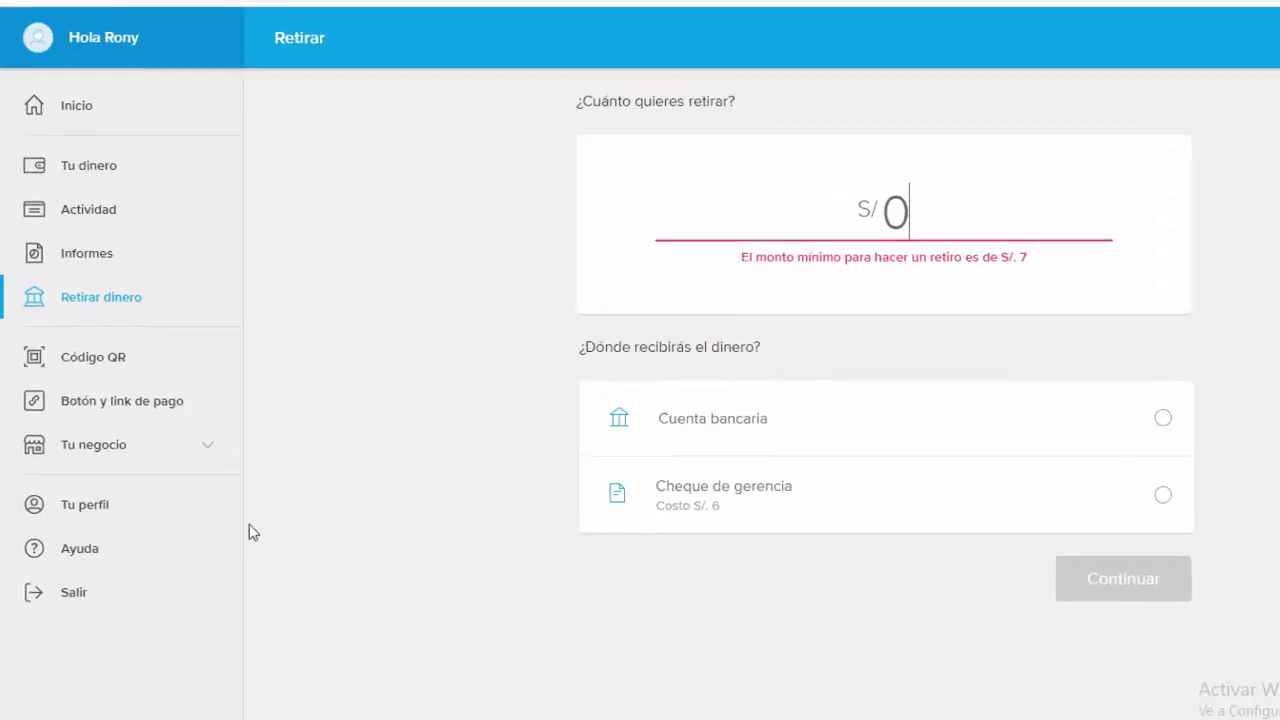
Step: From 'Tu perfil', choose 'Agregar cuenta' under 'Opciones para retirar mi dinero'
{"action": "left_click", "coordinate": [94, 537]}
{"action": "scroll", "coordinate": [1039, 541], "scroll_direction": "down", "scroll_amount": 1}
{"action": "scroll", "coordinate": [1039, 541], "scroll_direction": "down", "scroll_amount": 2}
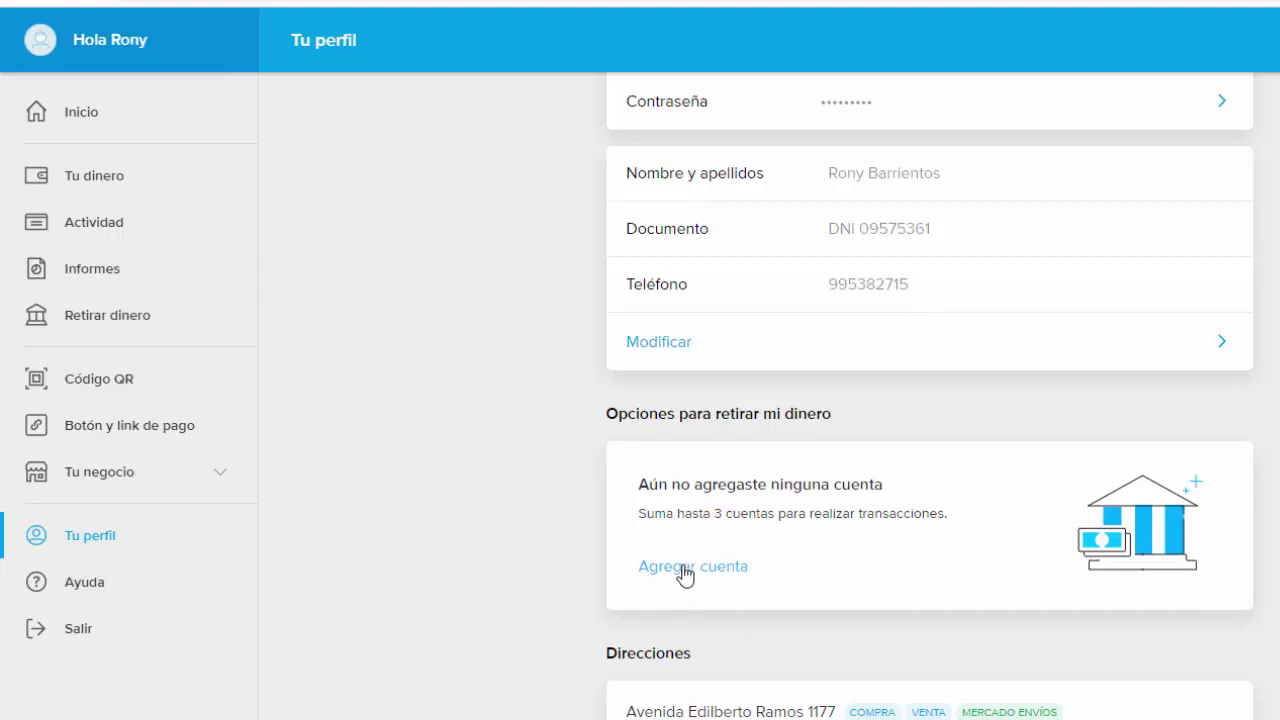
{"action": "left_click", "coordinate": [685, 570]}
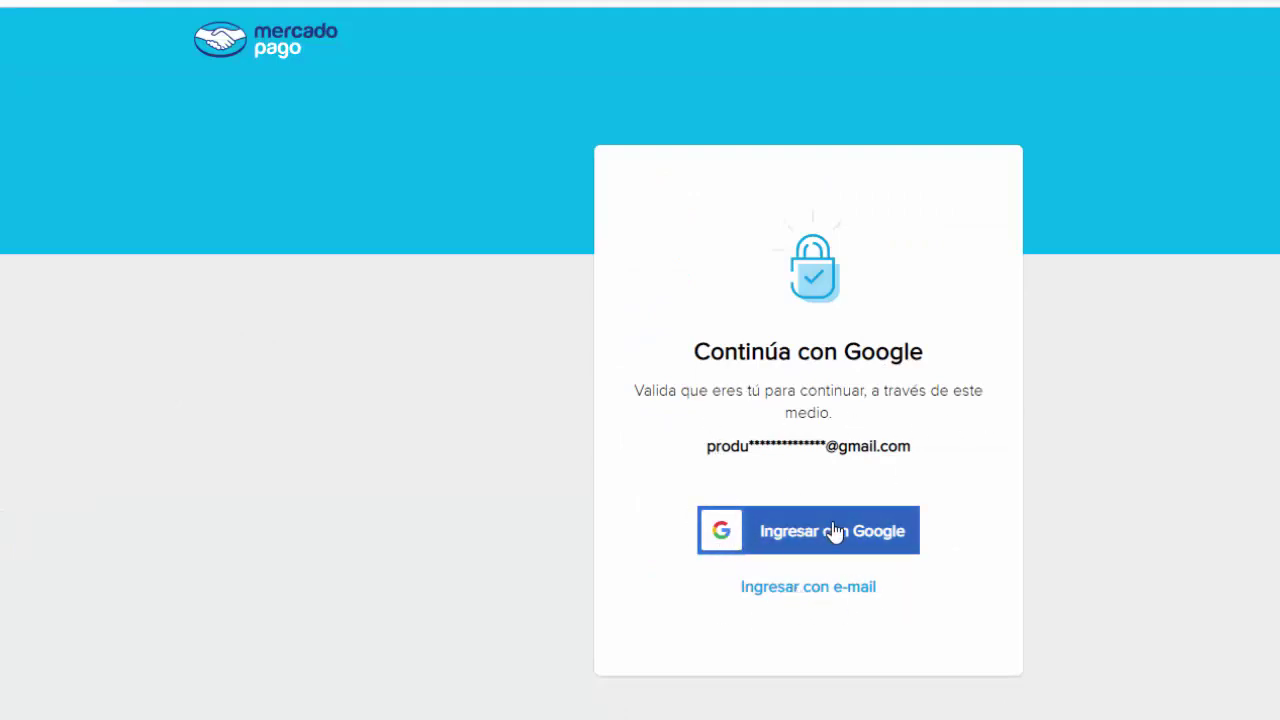
Step: Verify identity by e-mail, pasting the six-digit security code from the Gmail message and submitting it
{"action": "left_click", "coordinate": [789, 590]}
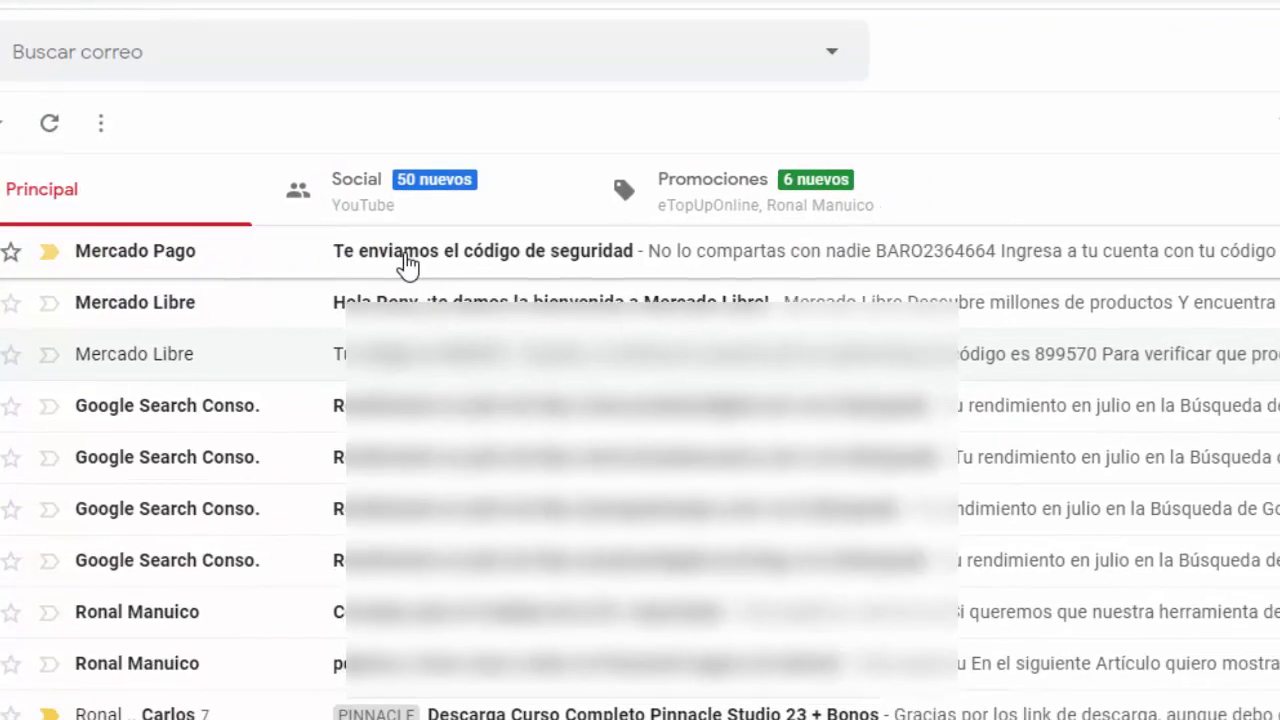
{"action": "left_click", "coordinate": [417, 272]}
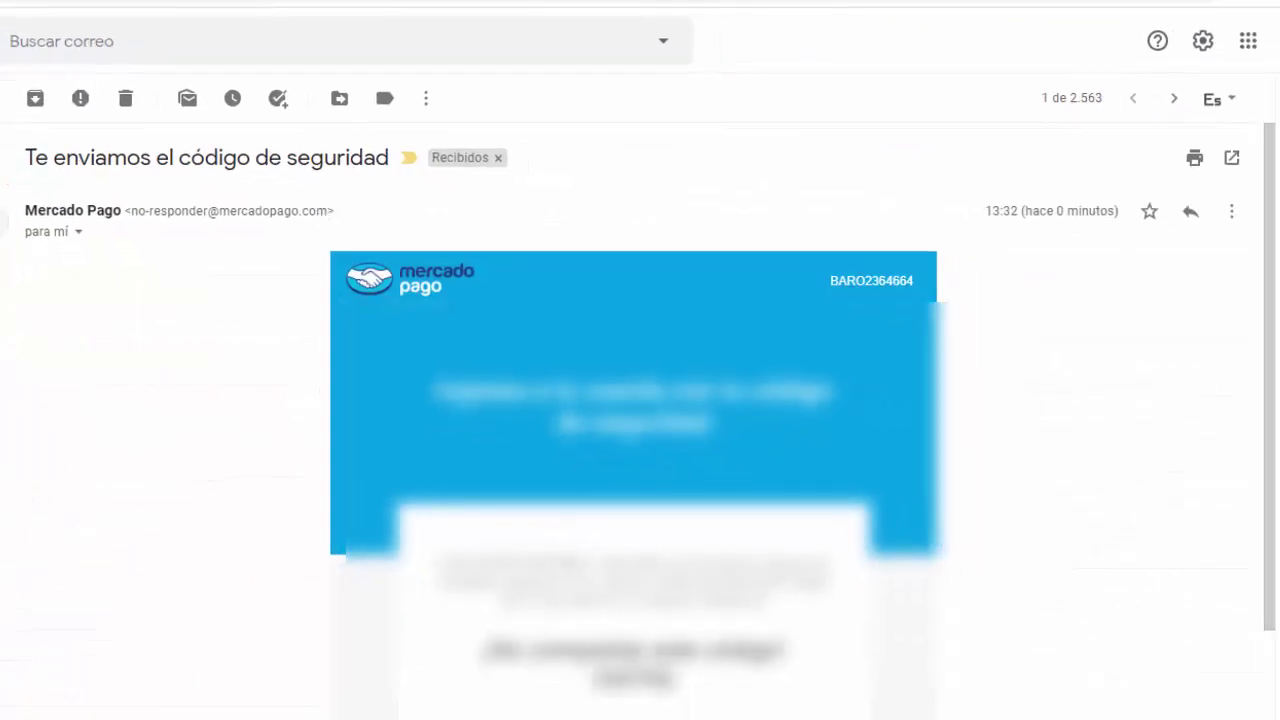
{"action": "left_click_drag", "start_coordinate": [678, 681], "coordinate": [593, 680]}
{"action": "right_click", "coordinate": [604, 678]}
{"action": "left_click", "coordinate": [630, 697]}
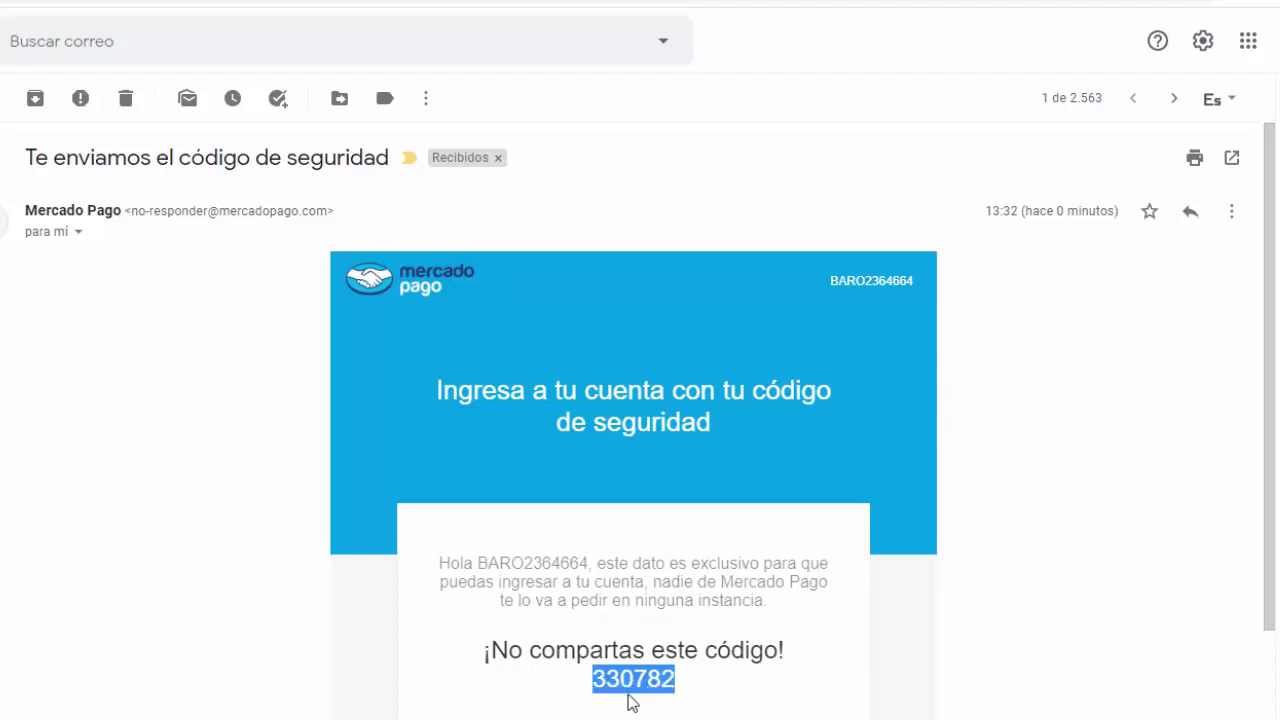
{"action": "right_click", "coordinate": [487, 429]}
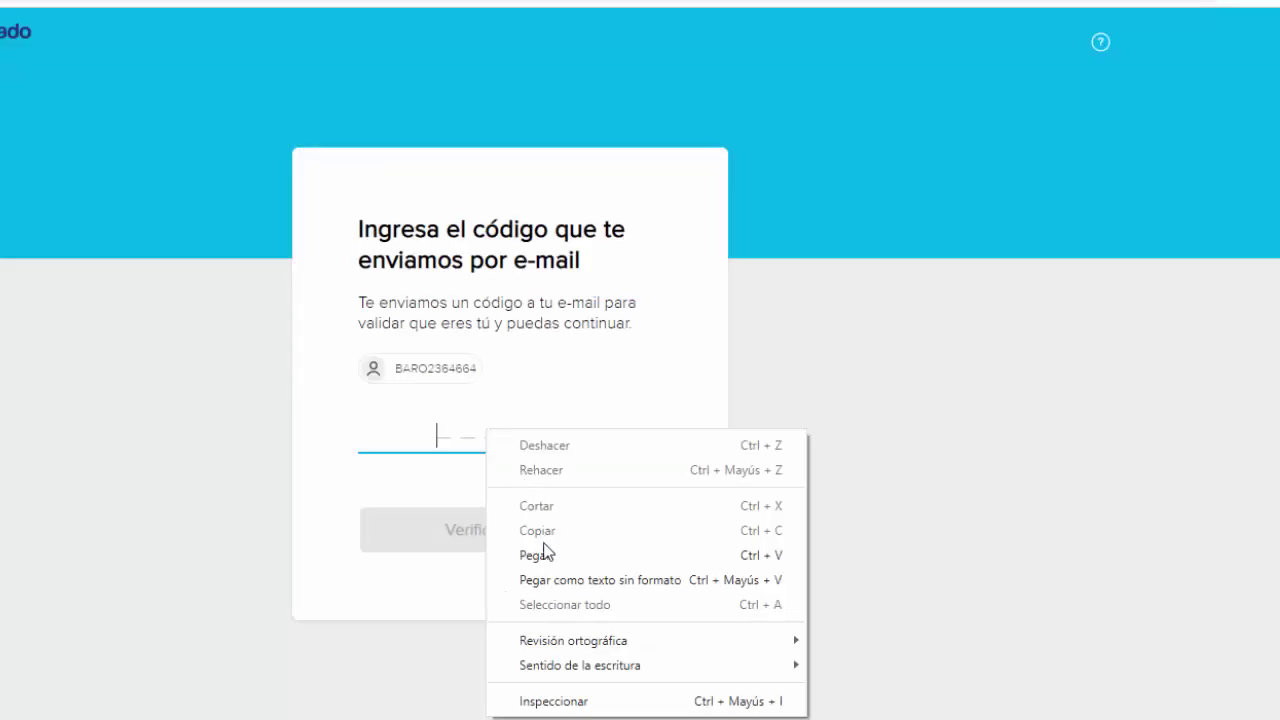
{"action": "left_click", "coordinate": [545, 553]}
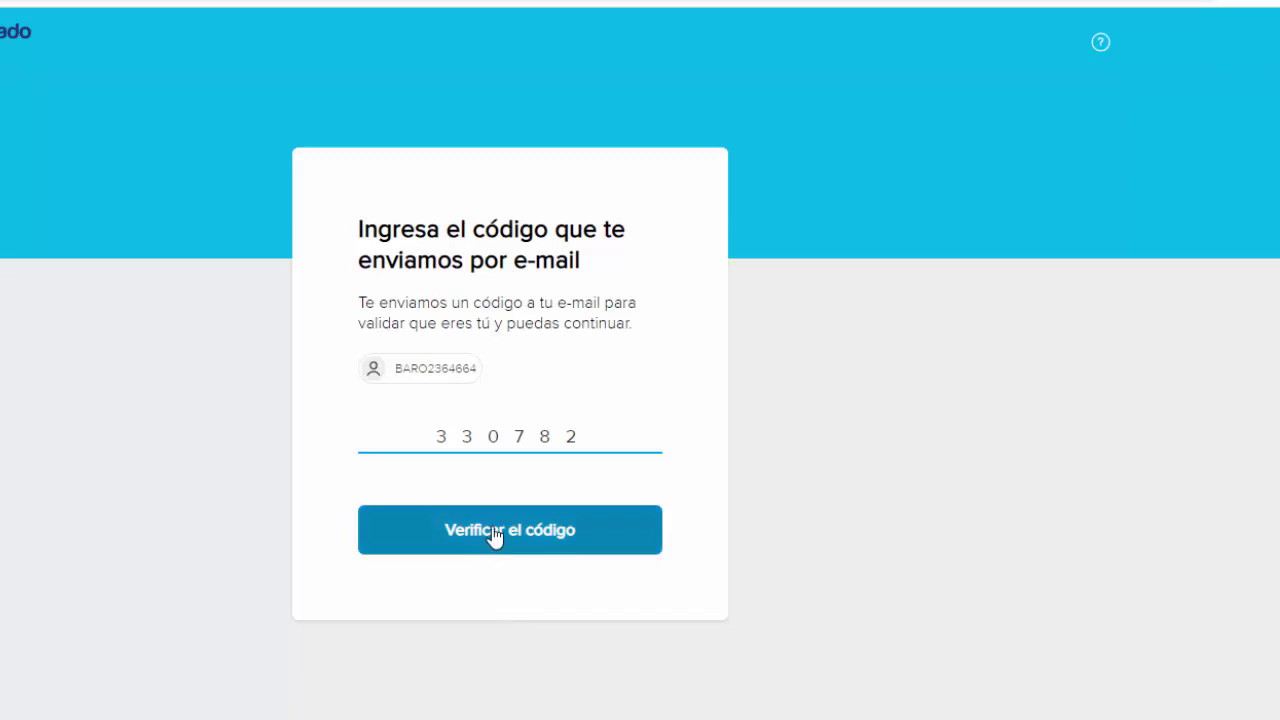
{"action": "left_click", "coordinate": [493, 533]}
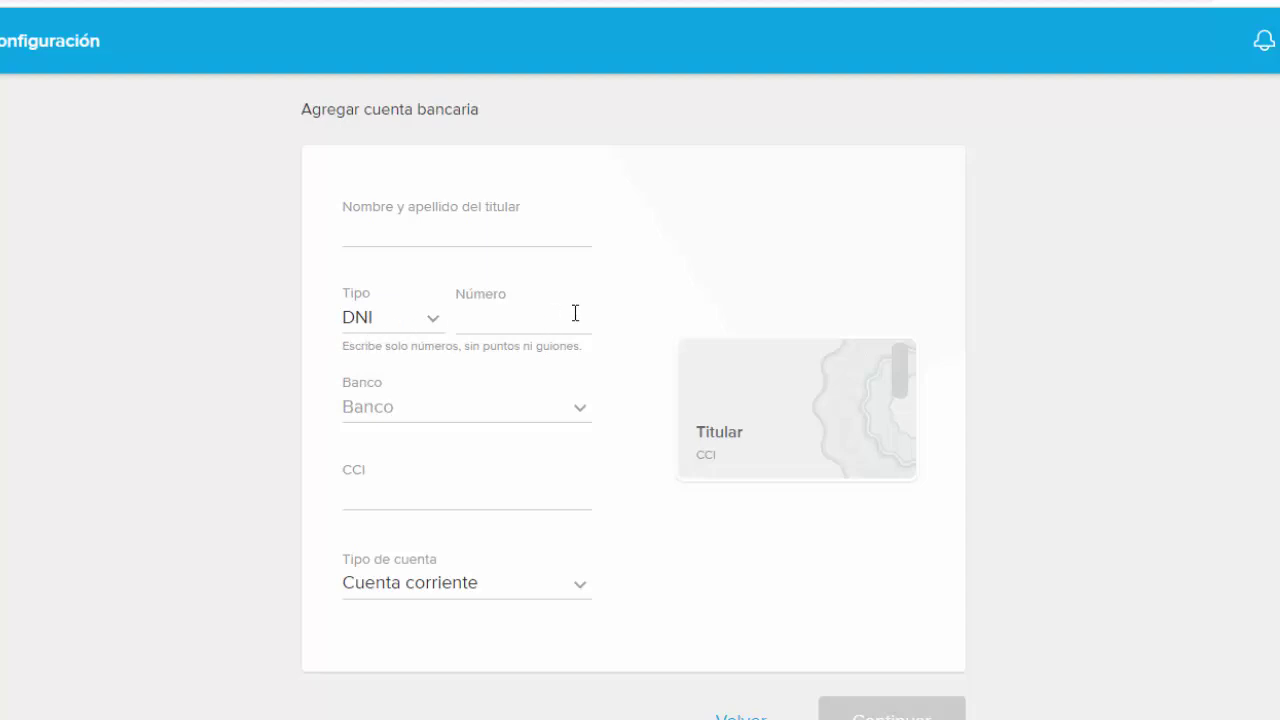
Step: Browse the Banco list without choosing one, and set Tipo de cuenta to 'Cuenta corriente'
{"action": "left_click", "coordinate": [578, 407]}
{"action": "scroll", "coordinate": [619, 427], "scroll_direction": "down", "scroll_amount": 1}
{"action": "scroll", "coordinate": [620, 429], "scroll_direction": "up", "scroll_amount": 1}
{"action": "left_click_drag", "start_coordinate": [623, 428], "coordinate": [601, 608]}
{"action": "left_click", "coordinate": [680, 287]}
{"action": "left_click", "coordinate": [585, 590]}
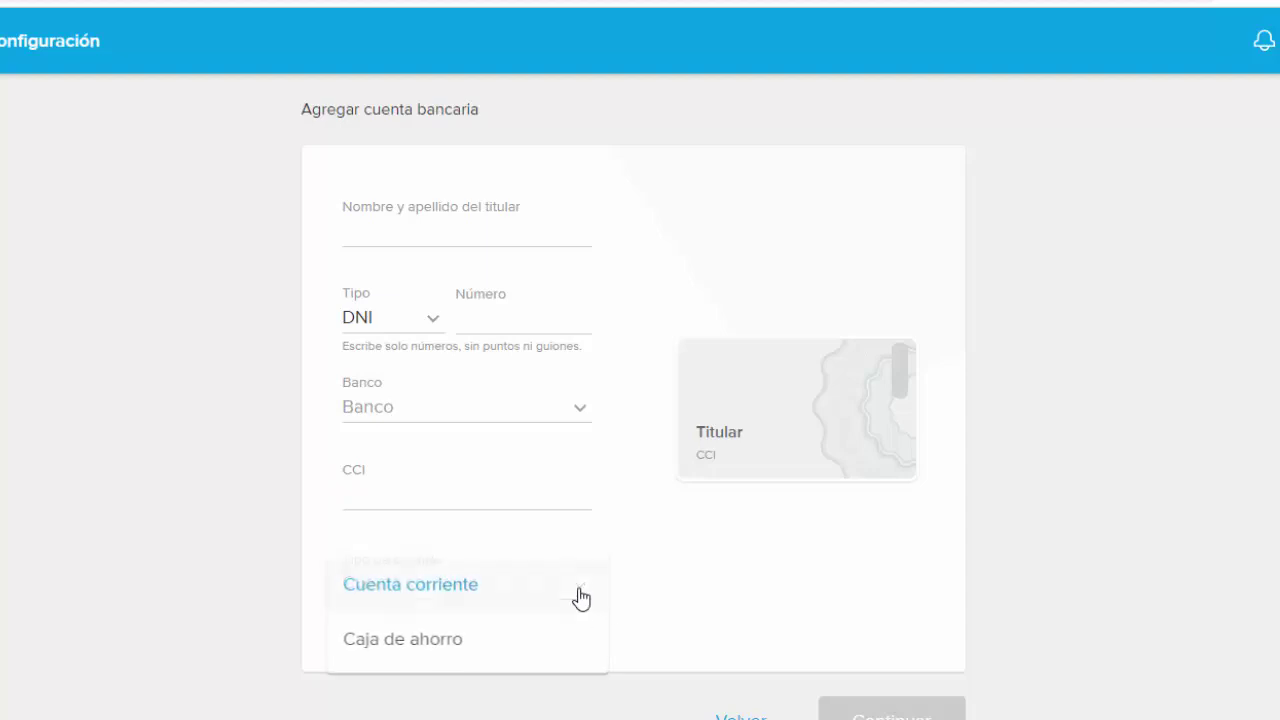
{"action": "left_click", "coordinate": [412, 600]}
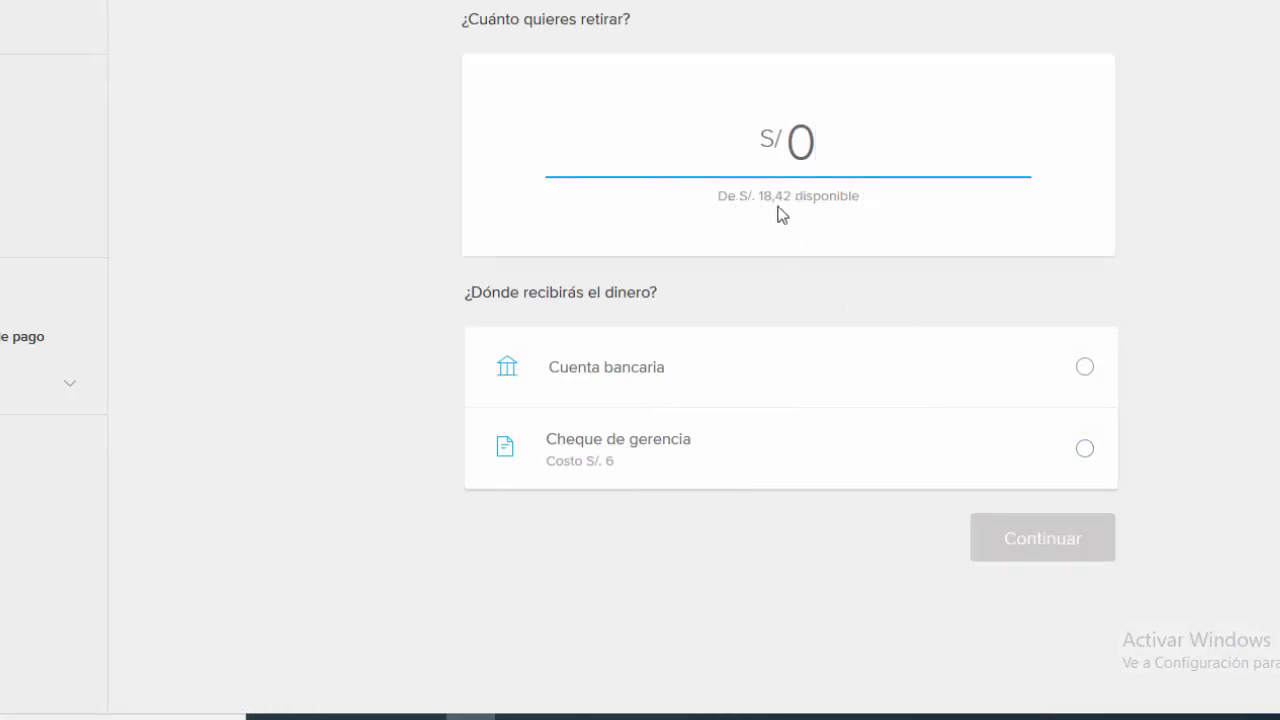
Step: Withdraw S/ 18 to the bank account ('Cuenta bancaria') and confirm it on the review page
{"action": "type", "text": "18"}
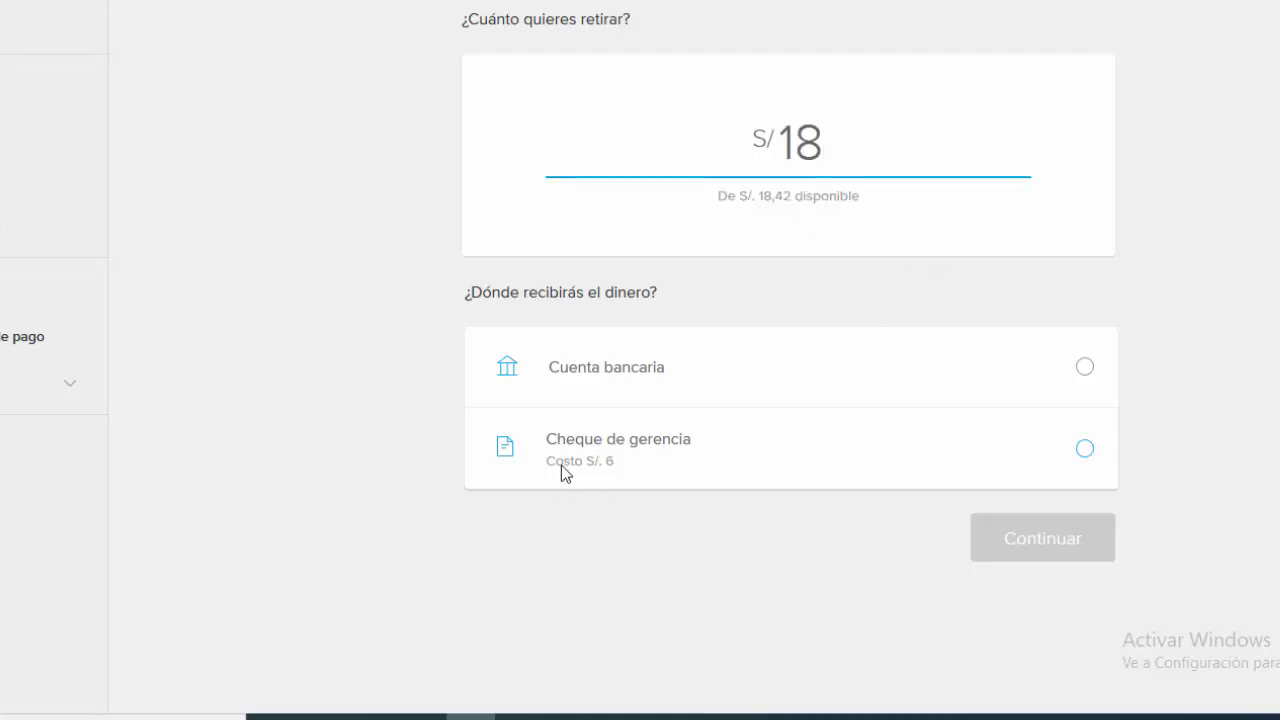
{"action": "left_click", "coordinate": [1085, 368]}
{"action": "left_click", "coordinate": [1040, 540]}
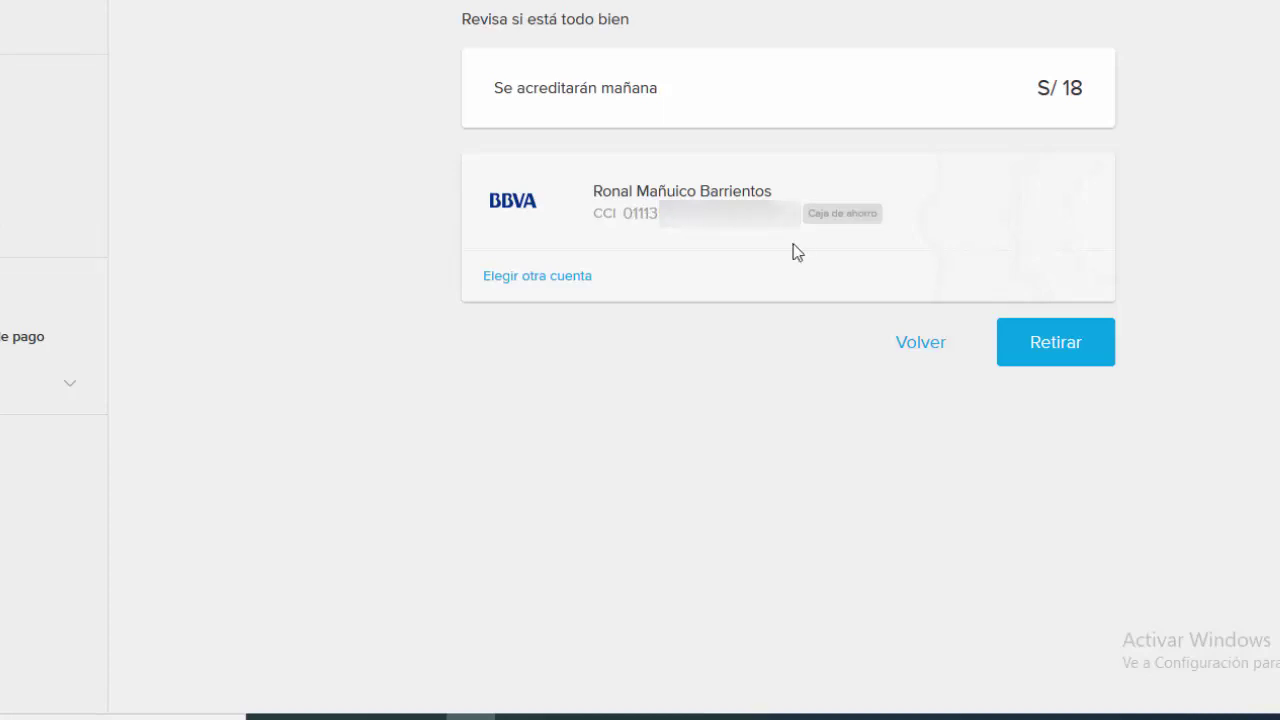
{"action": "left_click", "coordinate": [1048, 343]}
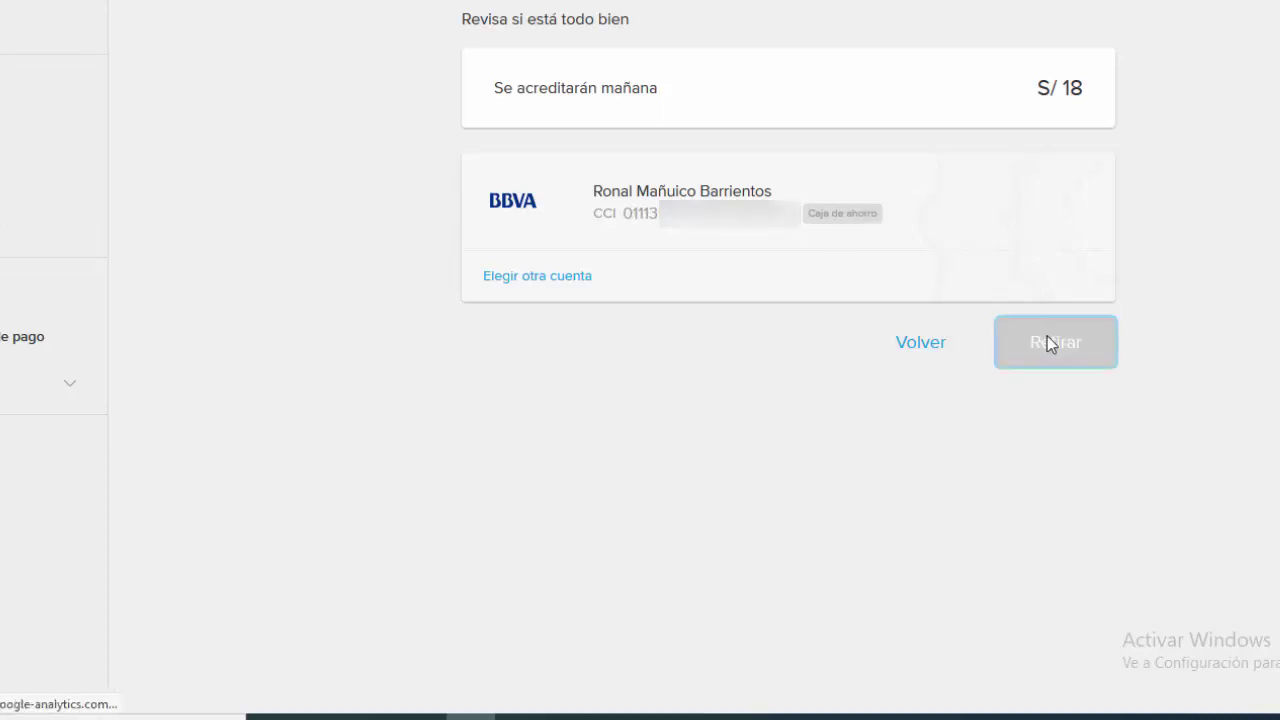